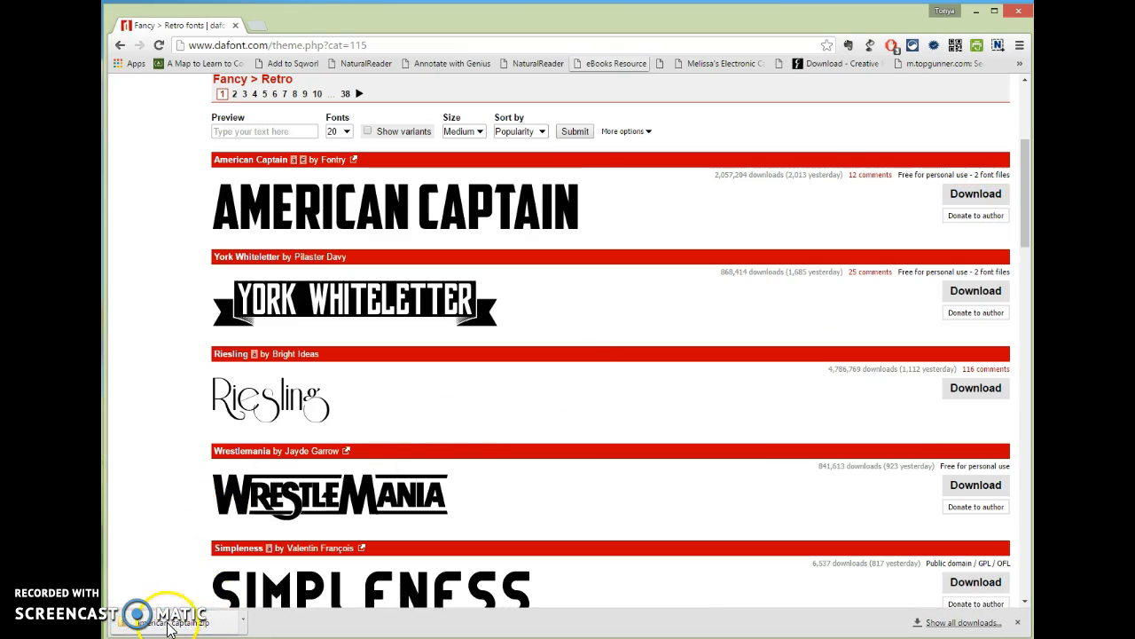
Open american_captain.zip from Chrome's download shelf to list its font files
{"action": "left_click", "coordinate": [200, 626]}
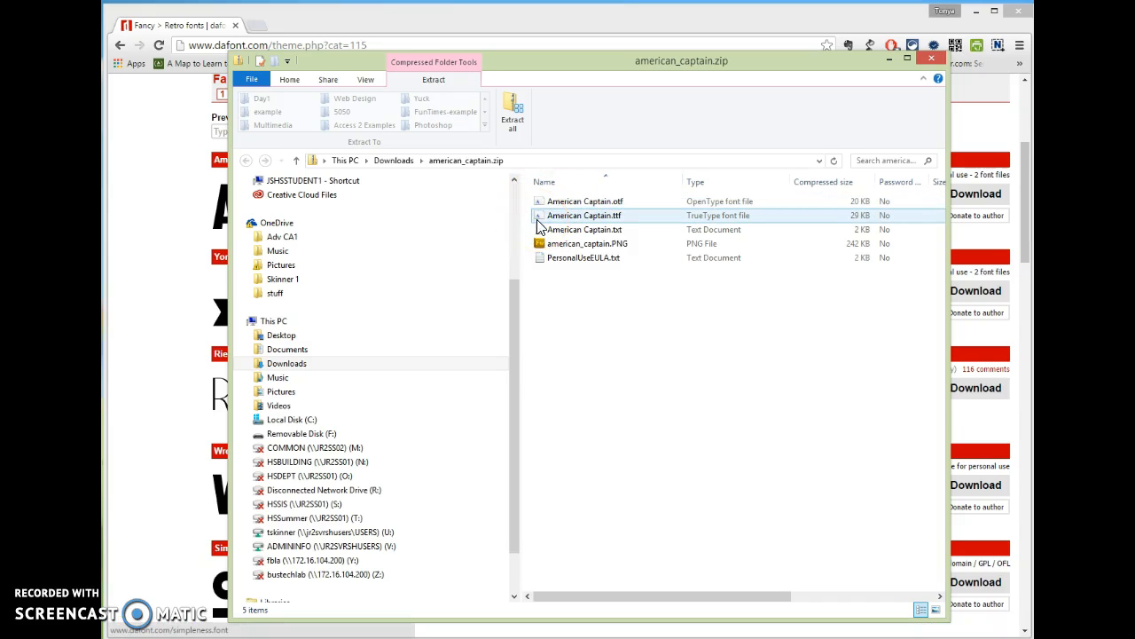
Install the TrueType American Captain.ttf font from its preview window
{"action": "left_click", "coordinate": [671, 215]}
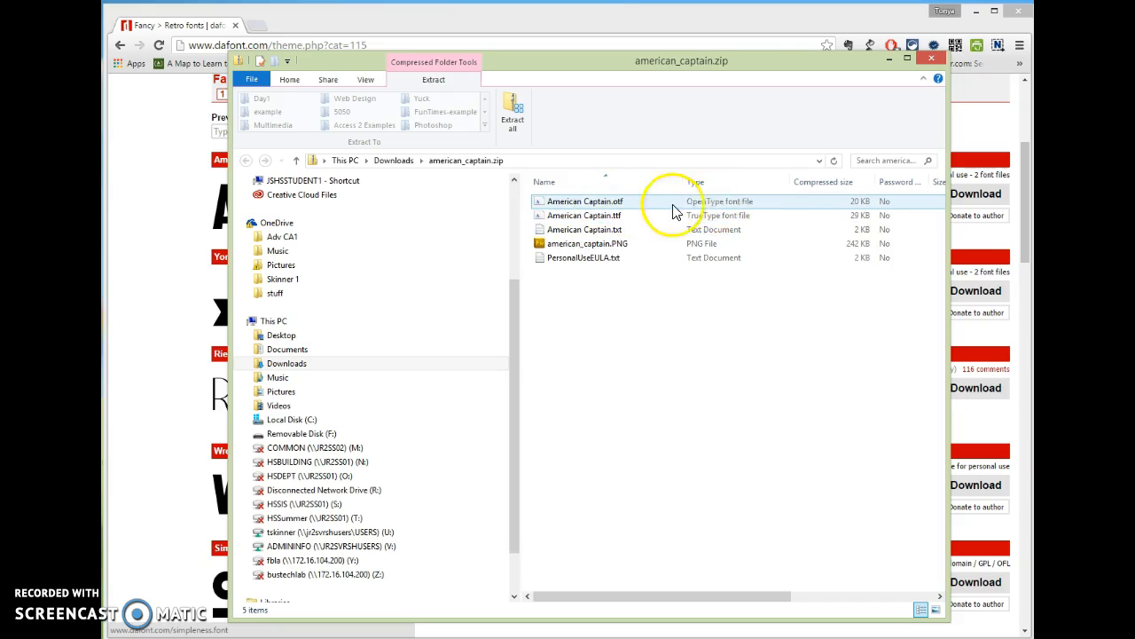
{"action": "left_click", "coordinate": [546, 222]}
{"action": "double_click", "coordinate": [545, 221]}
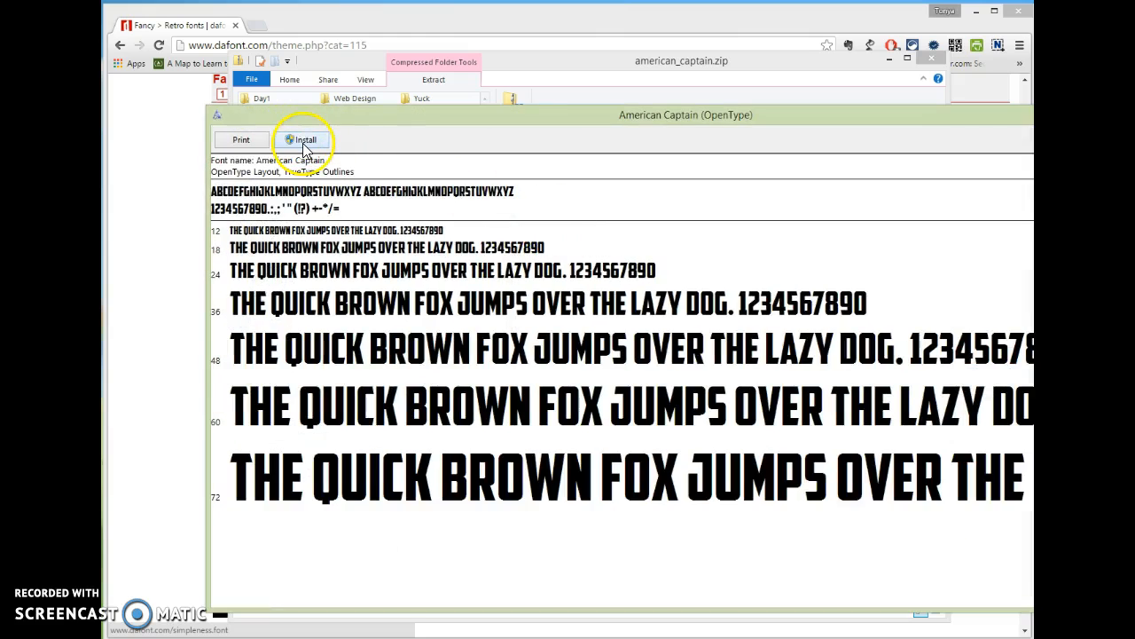
{"action": "left_click", "coordinate": [304, 142]}
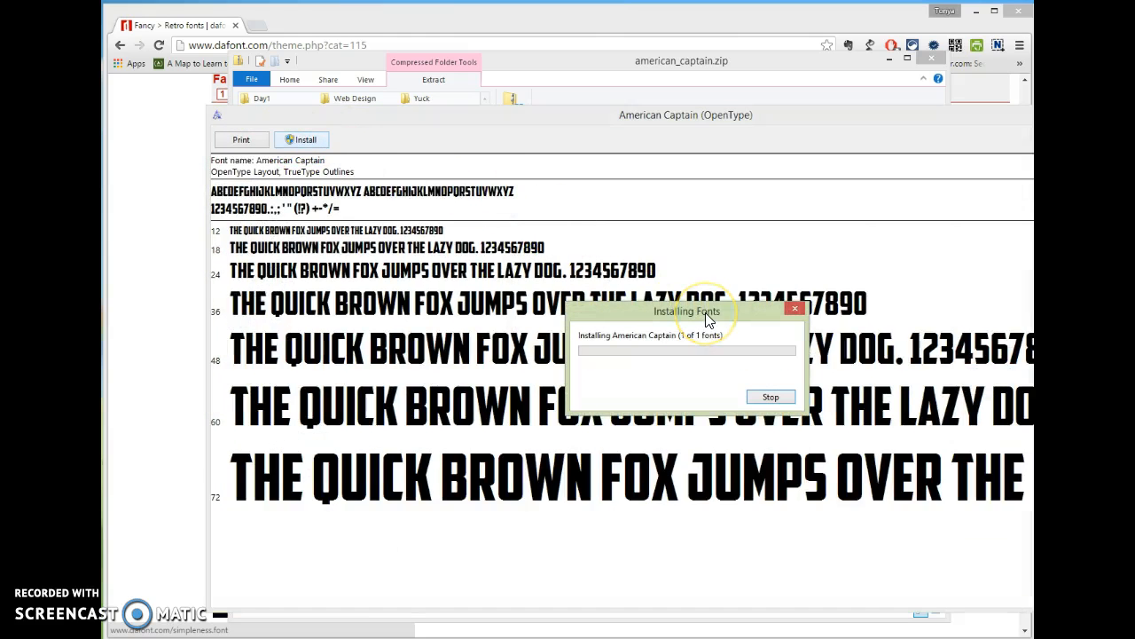
{"action": "key", "text": "alt+F4"}
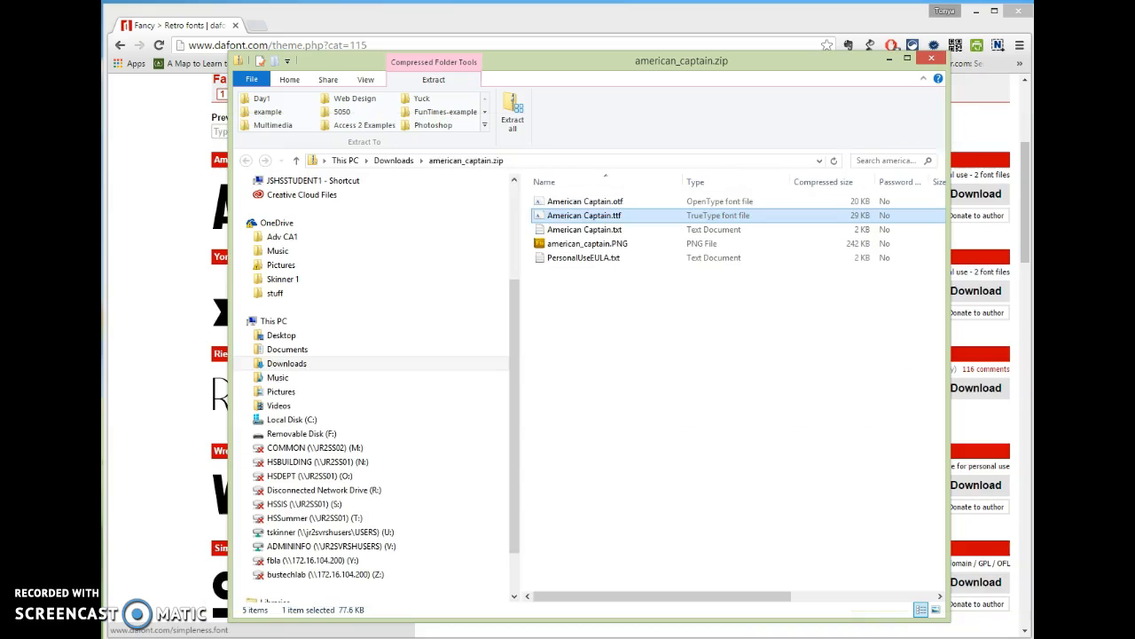
Install American Captain.otf, replacing the existing font, and close the zip folder
{"action": "double_click", "coordinate": [541, 201]}
{"action": "left_click", "coordinate": [328, 160]}
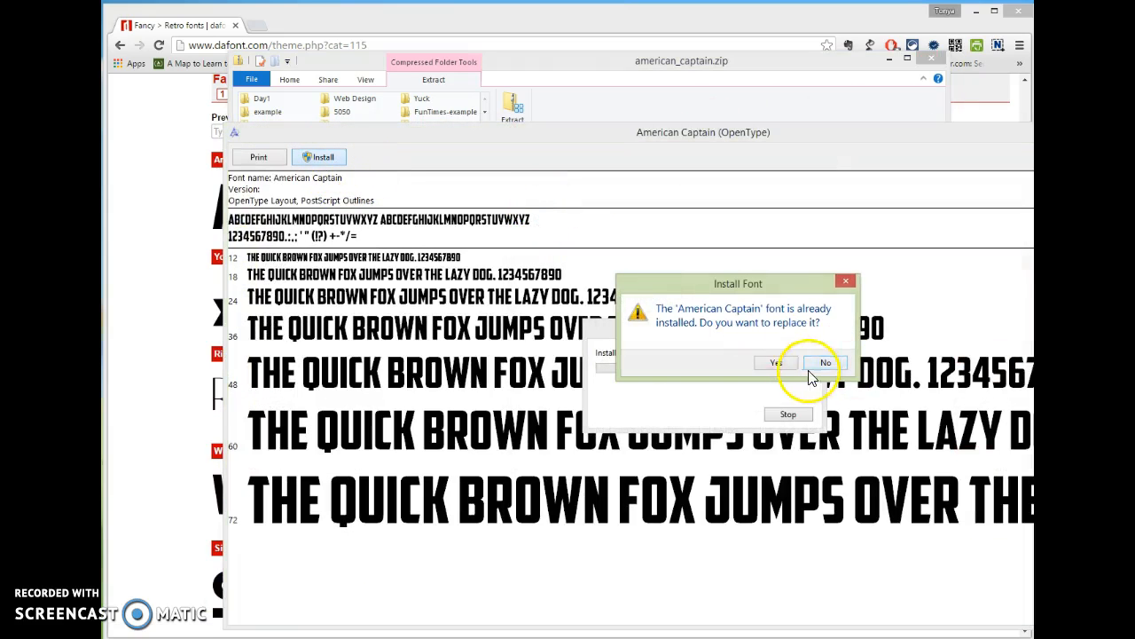
{"action": "left_click", "coordinate": [776, 363]}
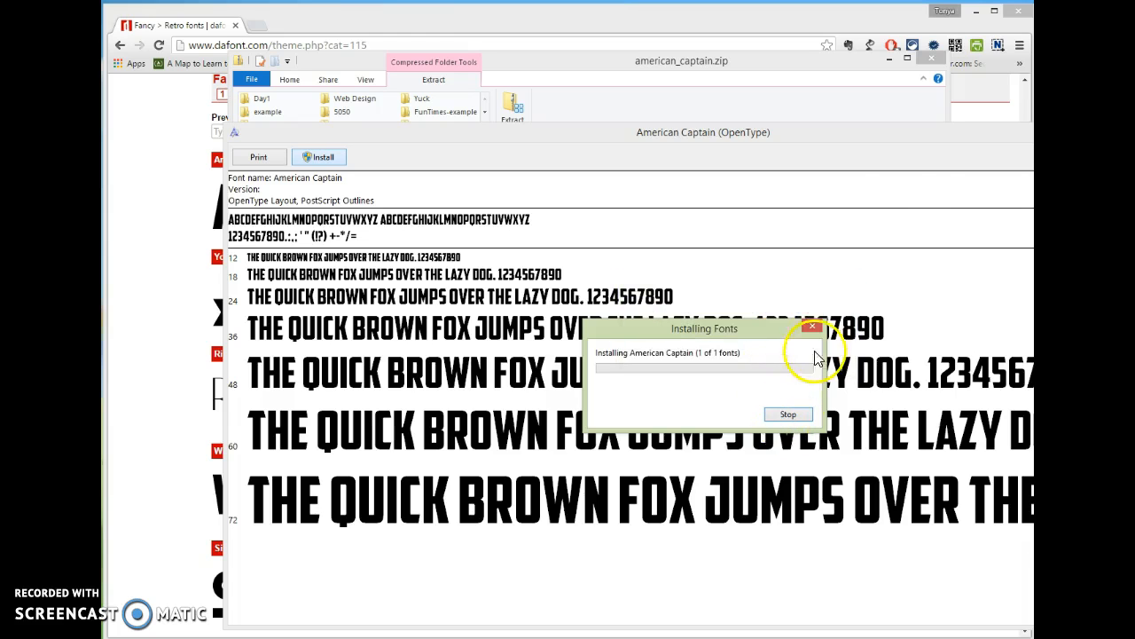
{"action": "key", "text": "alt+F4"}
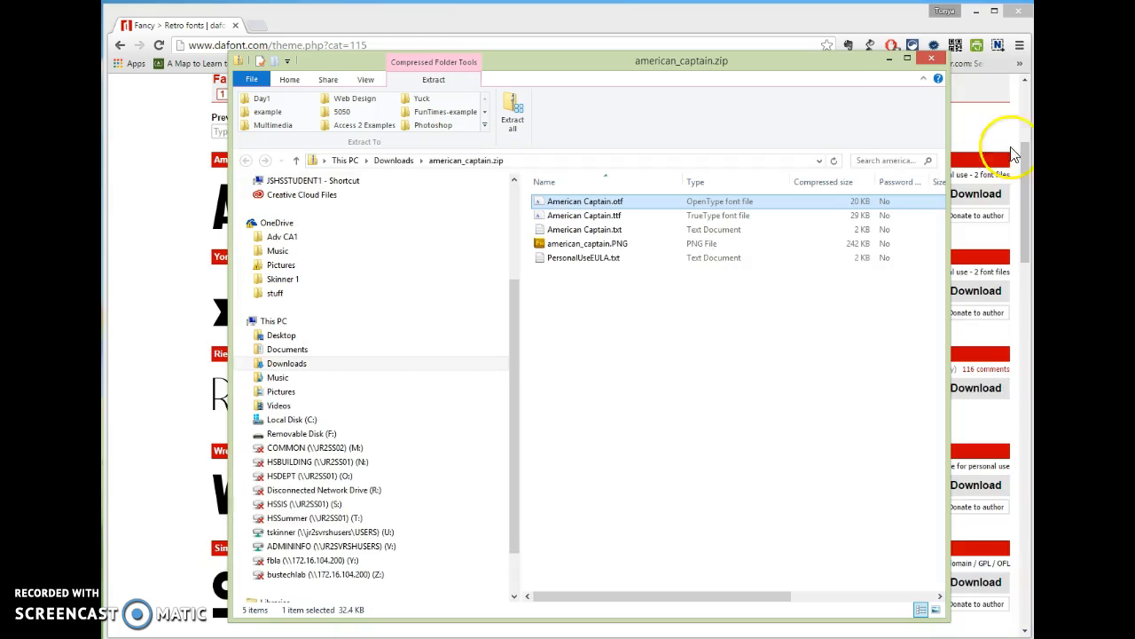
{"action": "left_click", "coordinate": [925, 56]}
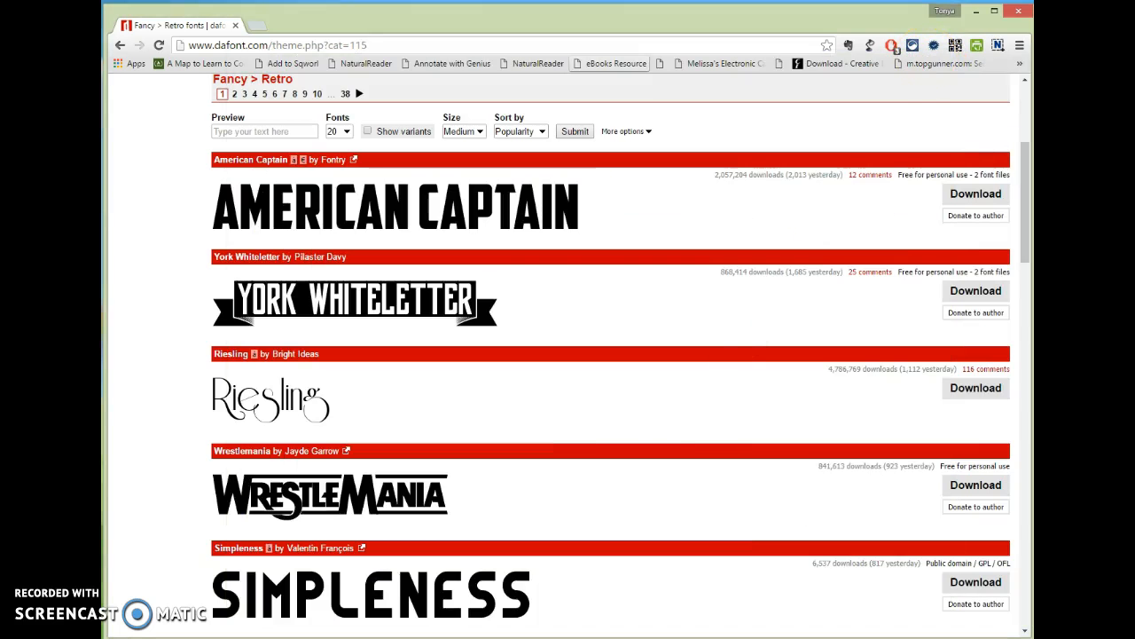
Start a new document at width 1000 and height 800 pixels, resolution 150
{"action": "key", "text": "super"}
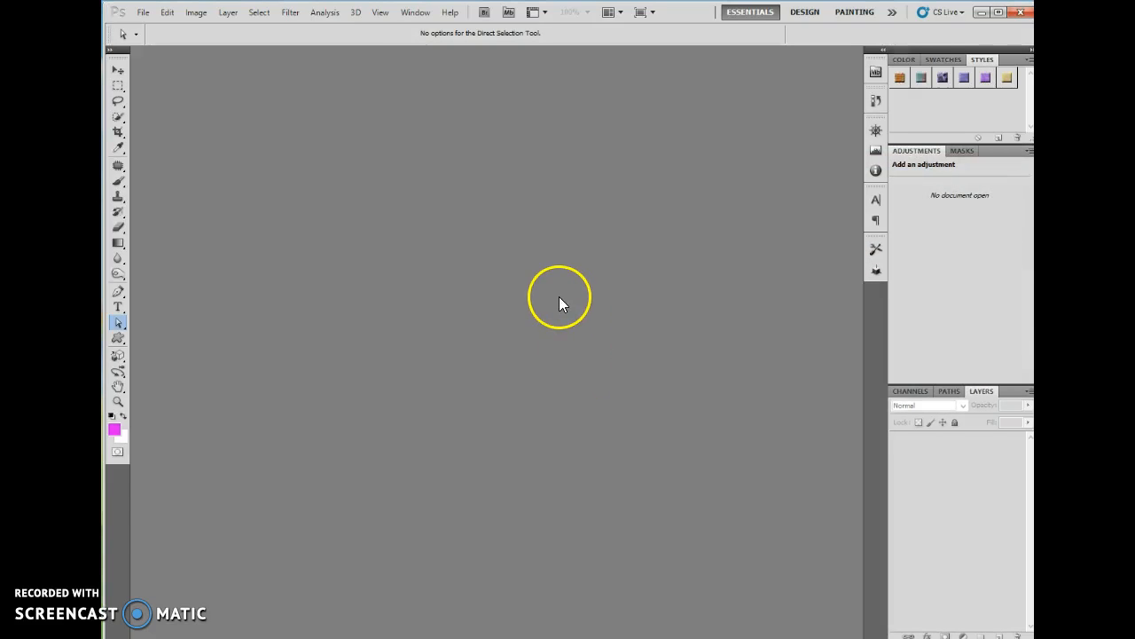
{"action": "left_click", "coordinate": [142, 12]}
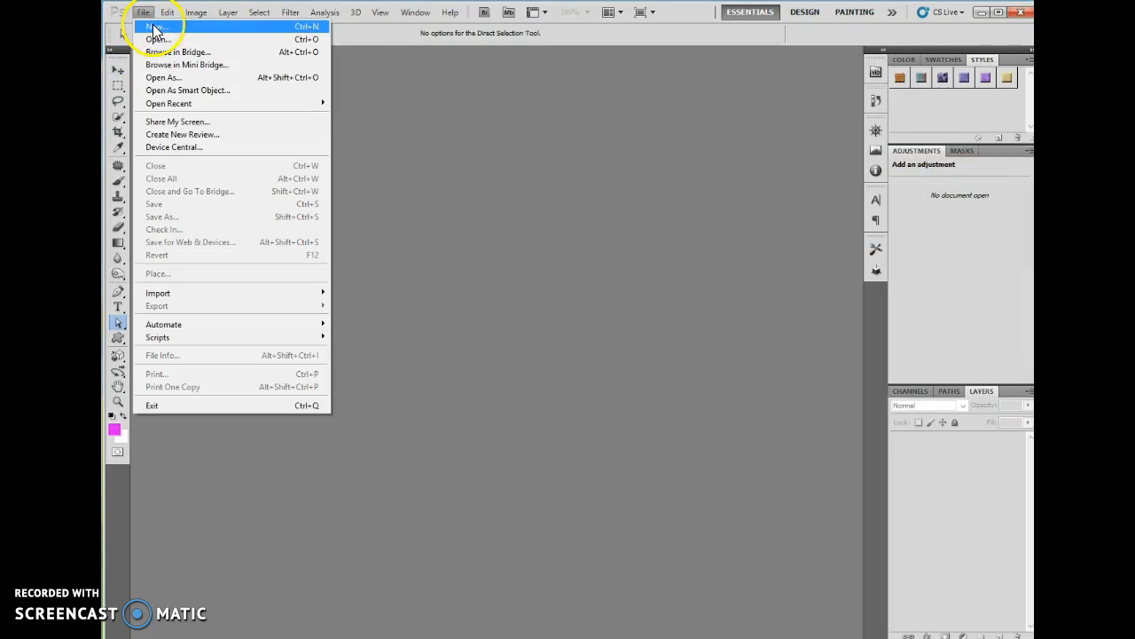
{"action": "left_click", "coordinate": [547, 37]}
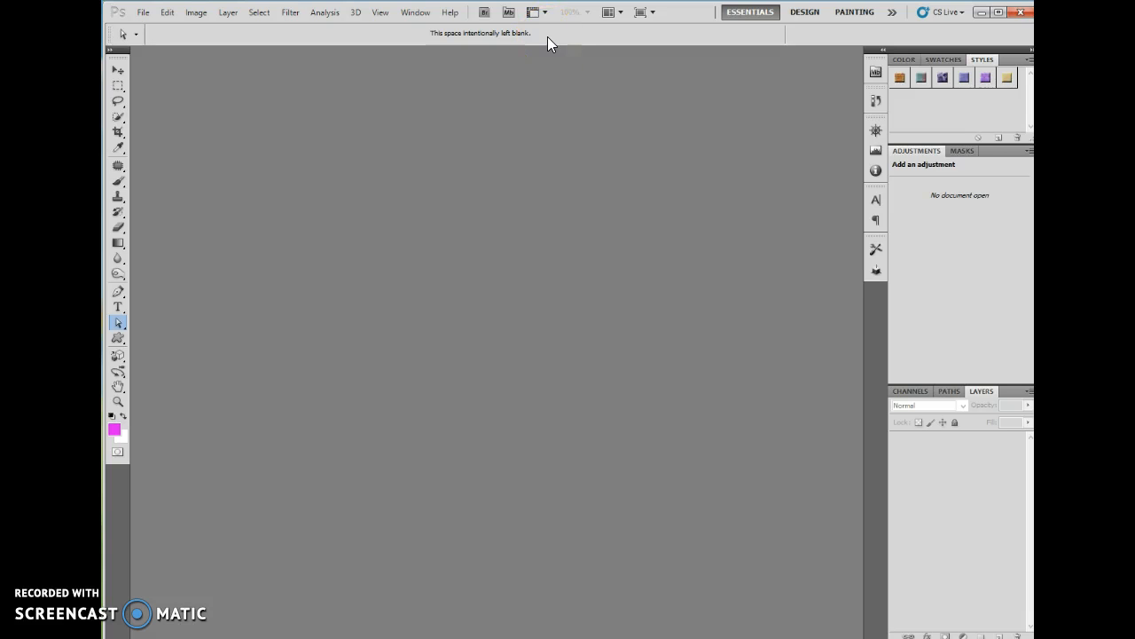
{"action": "left_click", "coordinate": [142, 12]}
{"action": "left_click", "coordinate": [151, 31]}
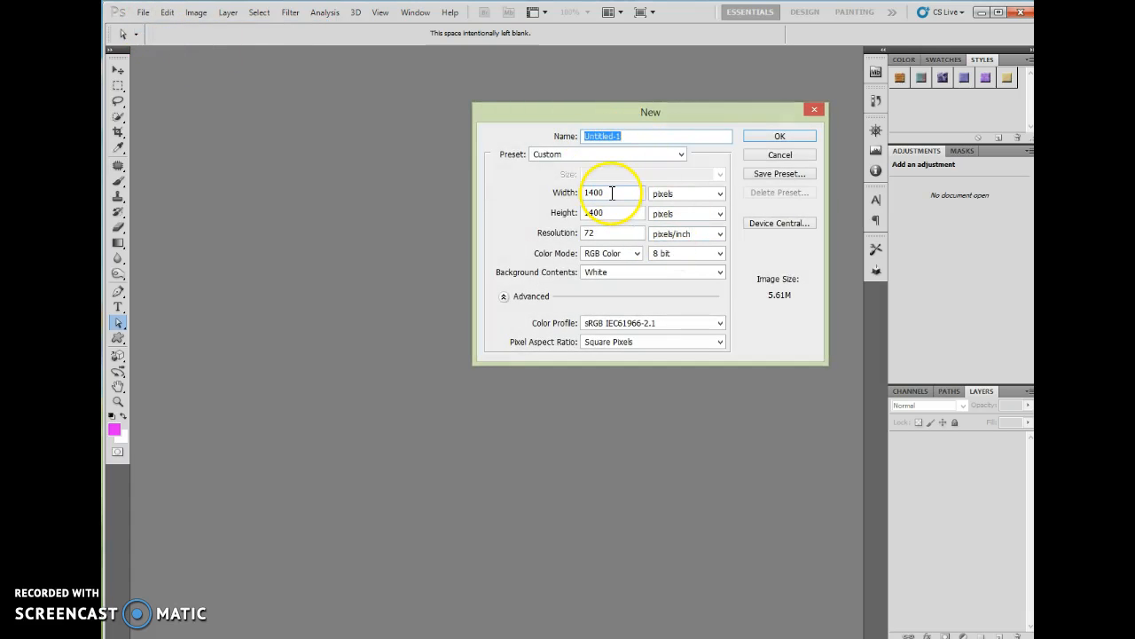
{"action": "left_click", "coordinate": [561, 195]}
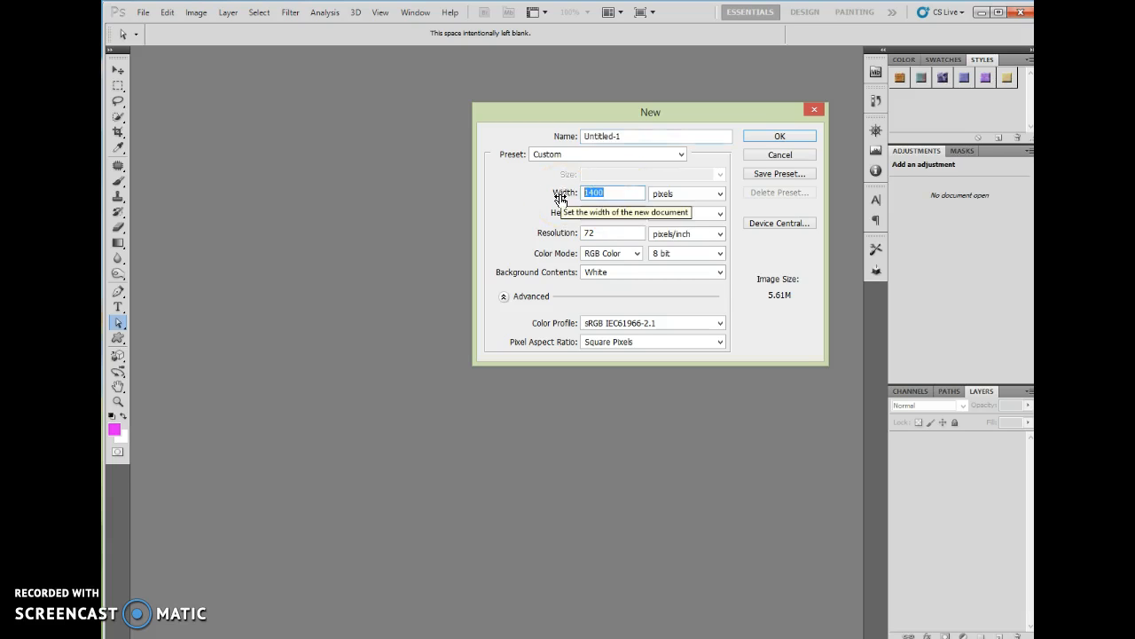
{"action": "type", "text": "100"}
{"action": "left_click", "coordinate": [543, 215]}
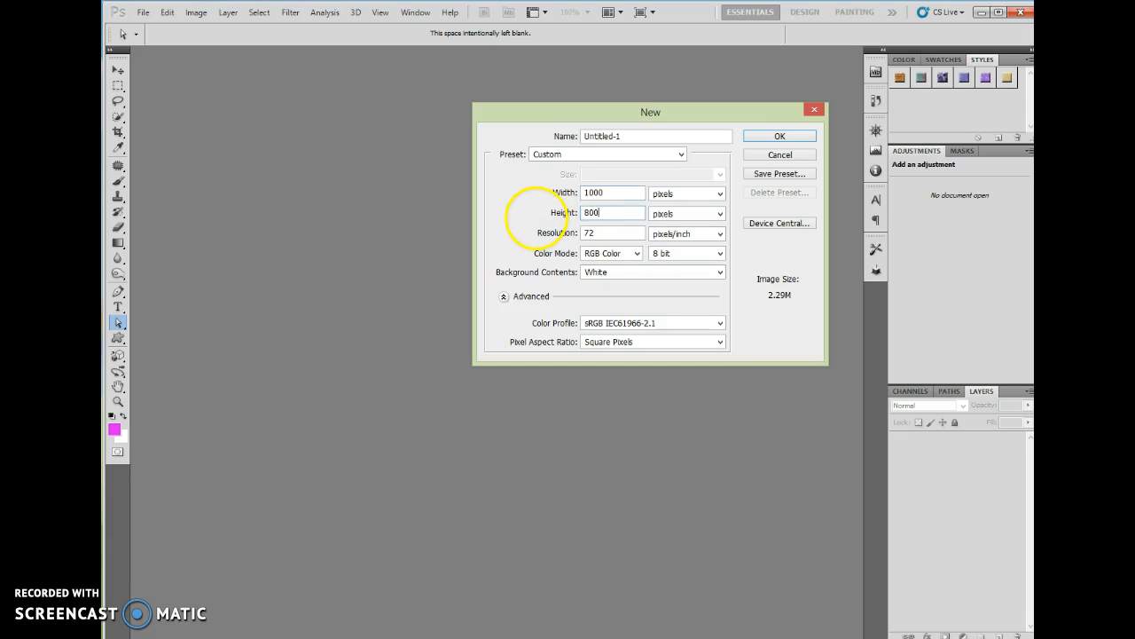
{"action": "left_click", "coordinate": [557, 234]}
{"action": "type", "text": "150"}
Keep a White background, leave width units in pixels, and create the document
{"action": "left_click", "coordinate": [600, 273]}
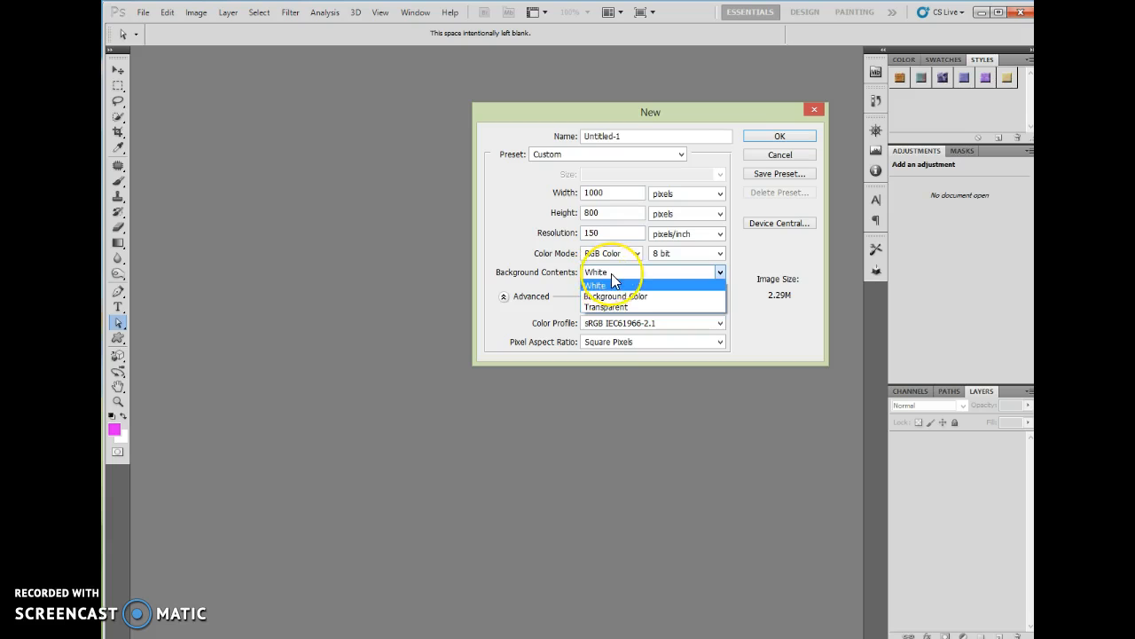
{"action": "left_click", "coordinate": [611, 273]}
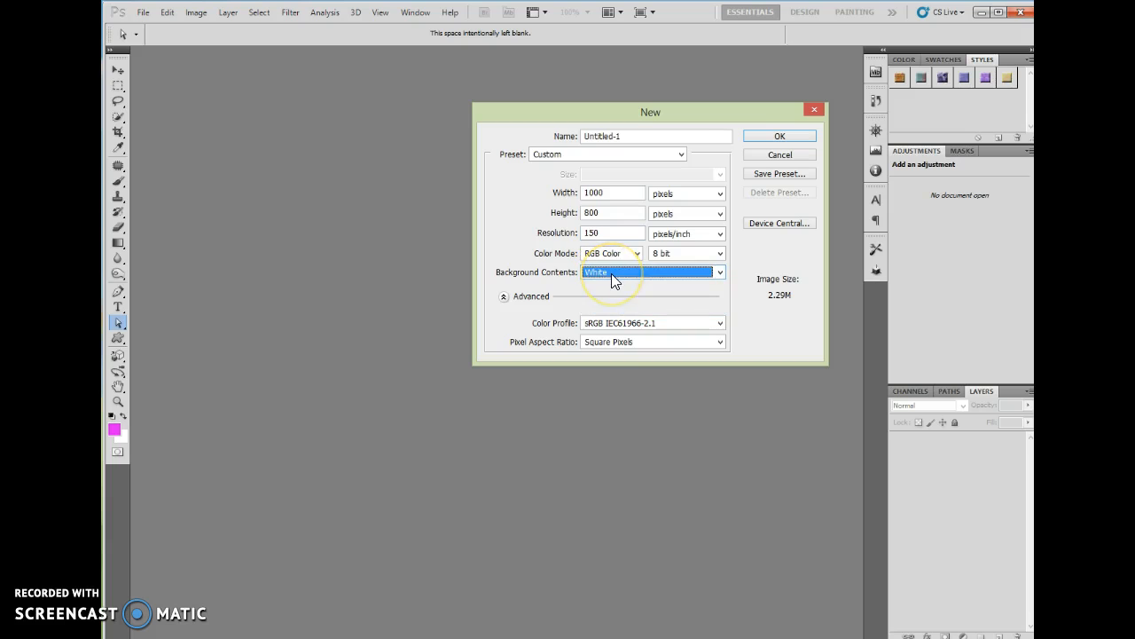
{"action": "left_click", "coordinate": [670, 195]}
{"action": "left_click", "coordinate": [671, 202]}
{"action": "left_click", "coordinate": [697, 195]}
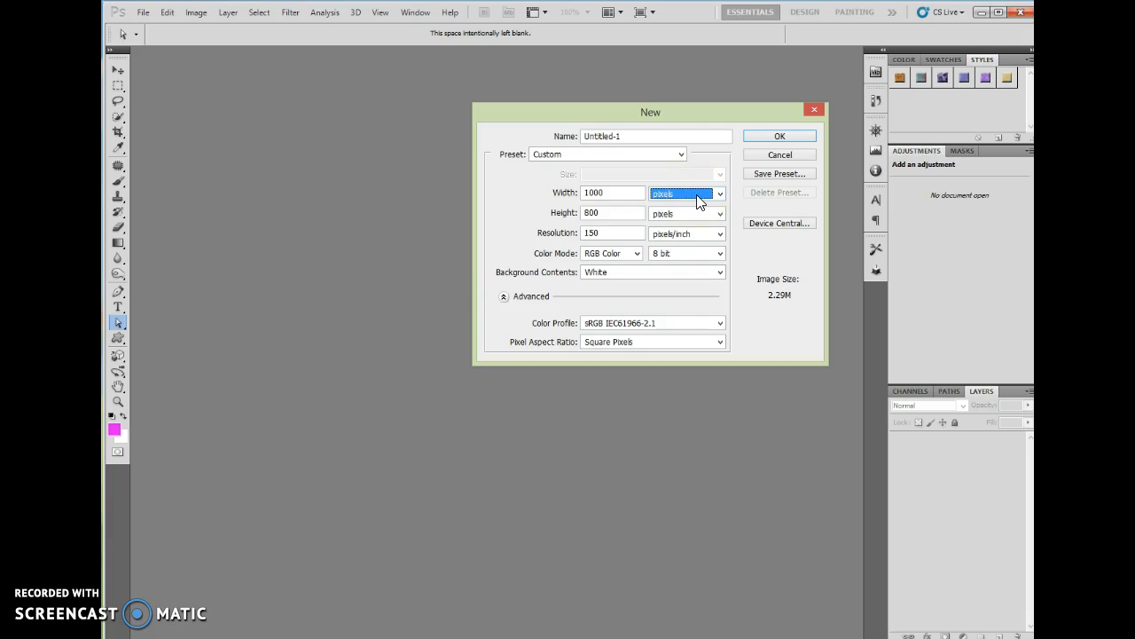
{"action": "left_click", "coordinate": [672, 201]}
{"action": "left_click", "coordinate": [628, 193]}
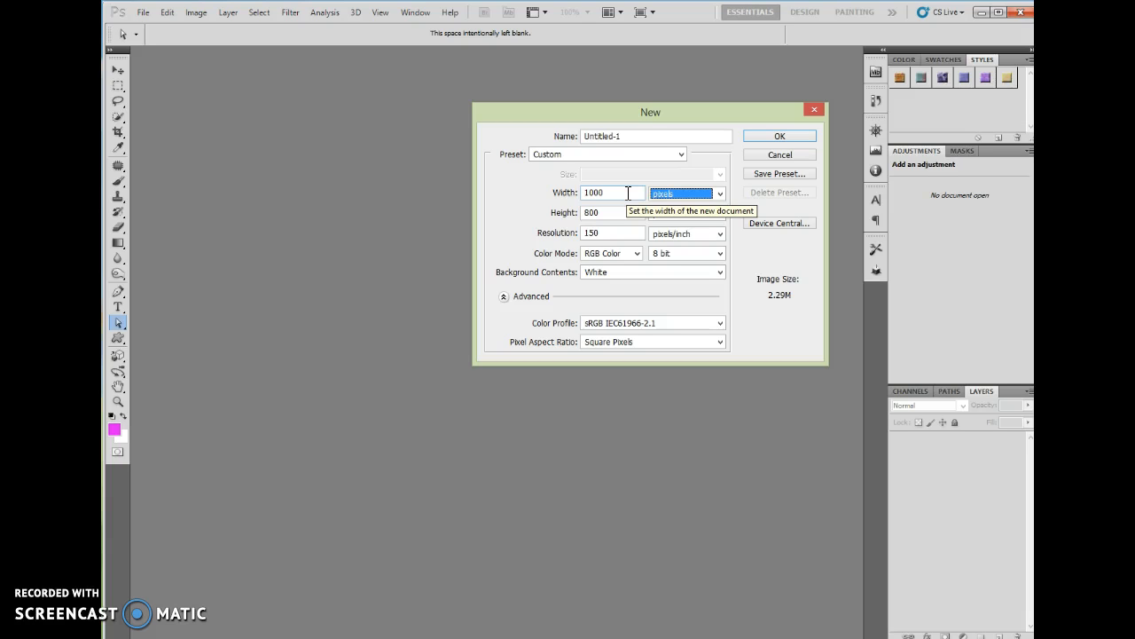
{"action": "left_click", "coordinate": [628, 192]}
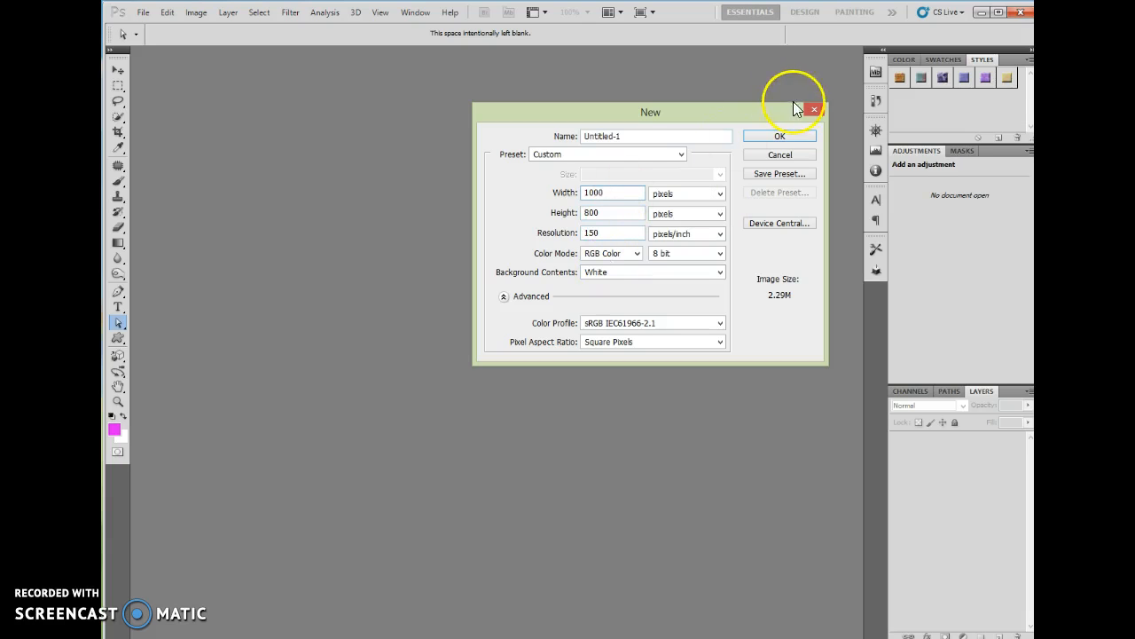
{"action": "left_click", "coordinate": [779, 138]}
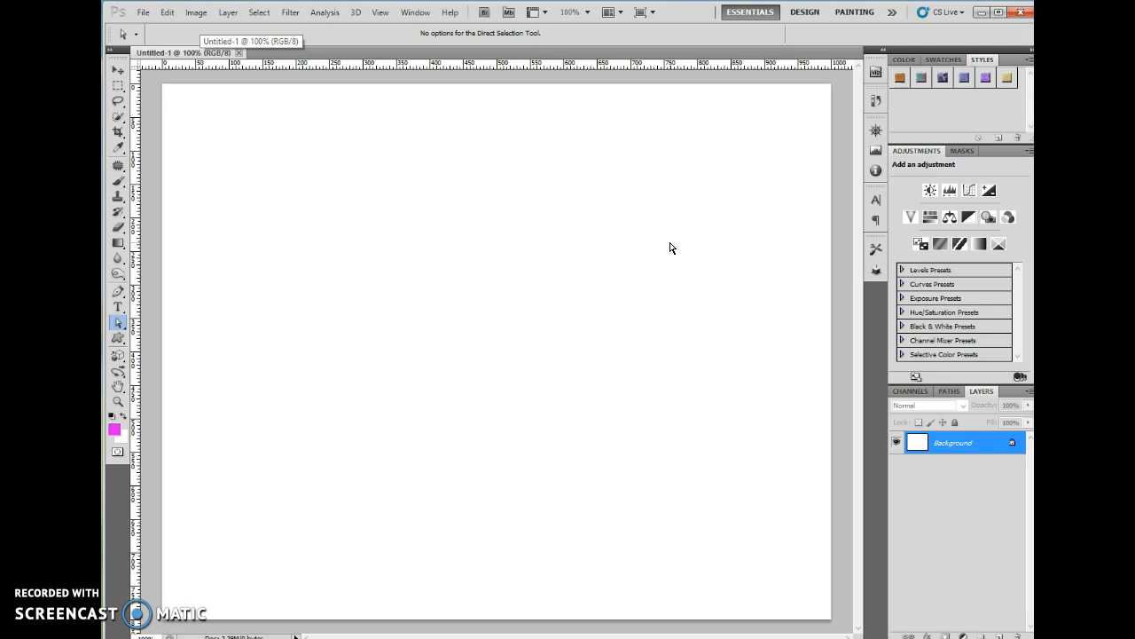
Add red TONYA text at 76.95 pt and move it near the canvas top
{"action": "left_click", "coordinate": [118, 307]}
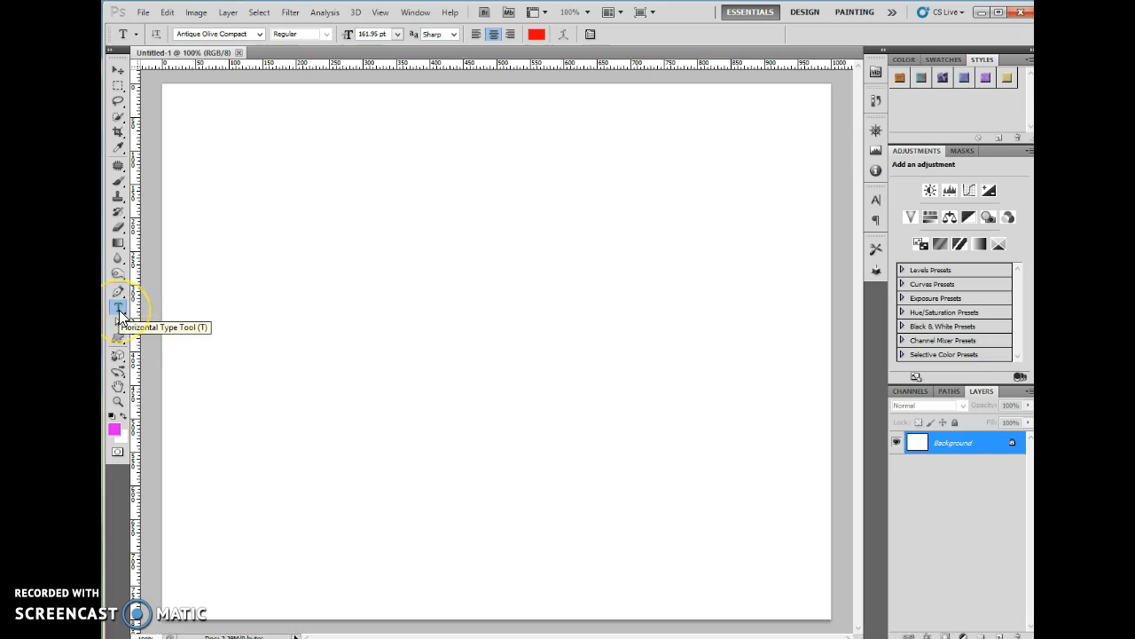
{"action": "left_click", "coordinate": [214, 130]}
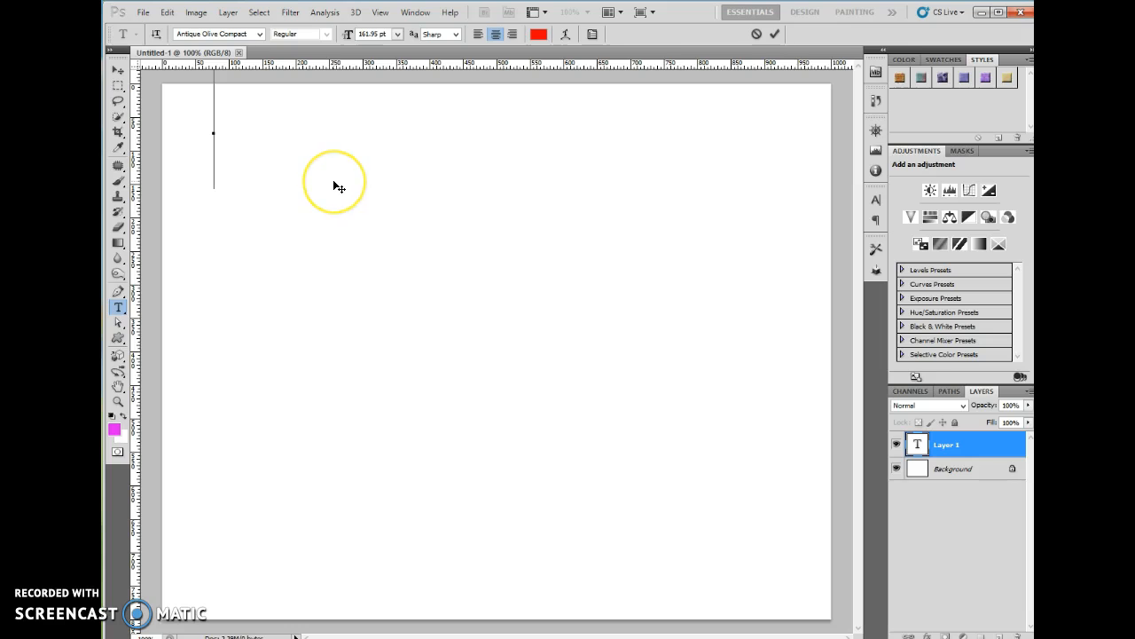
{"action": "type", "text": "TANYA"}
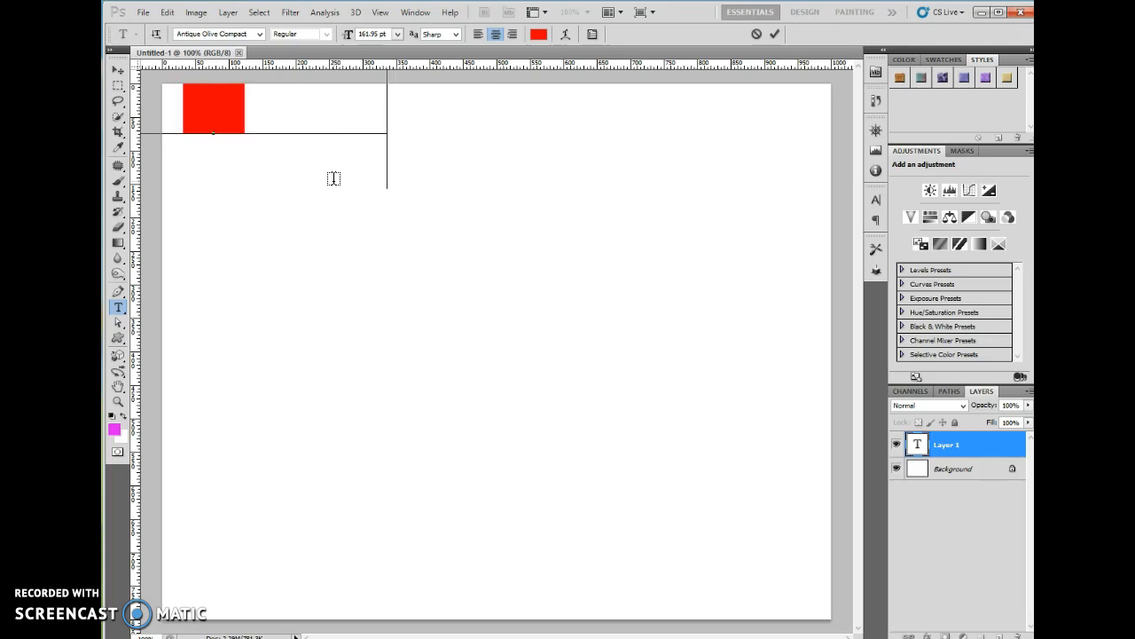
{"action": "double_click", "coordinate": [381, 101]}
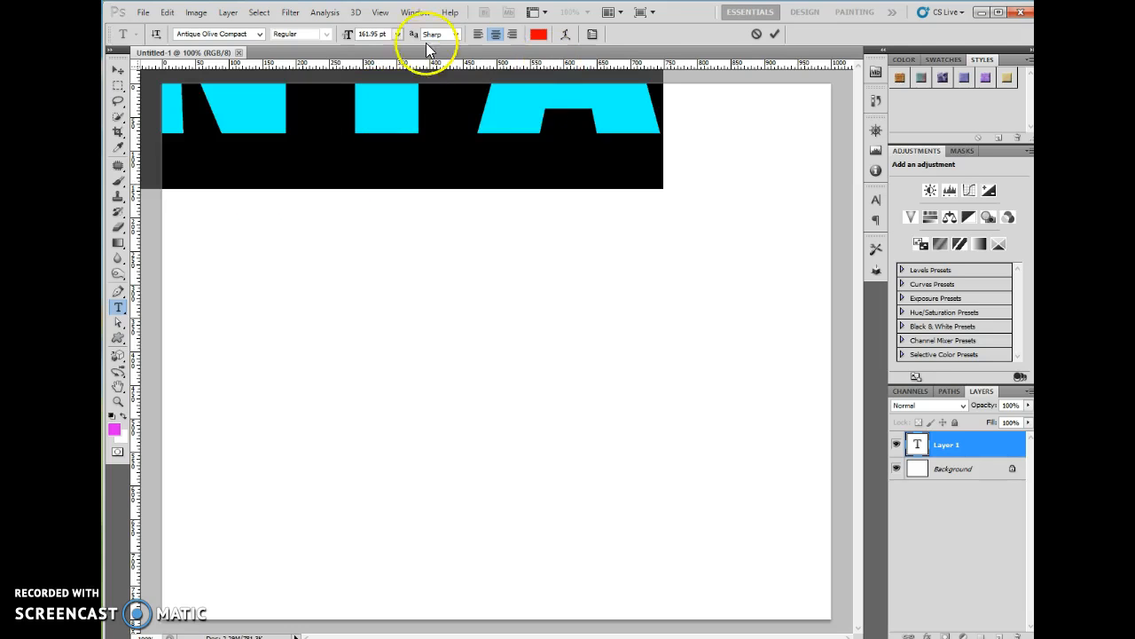
{"action": "left_click_drag", "start_coordinate": [346, 34], "coordinate": [289, 46]}
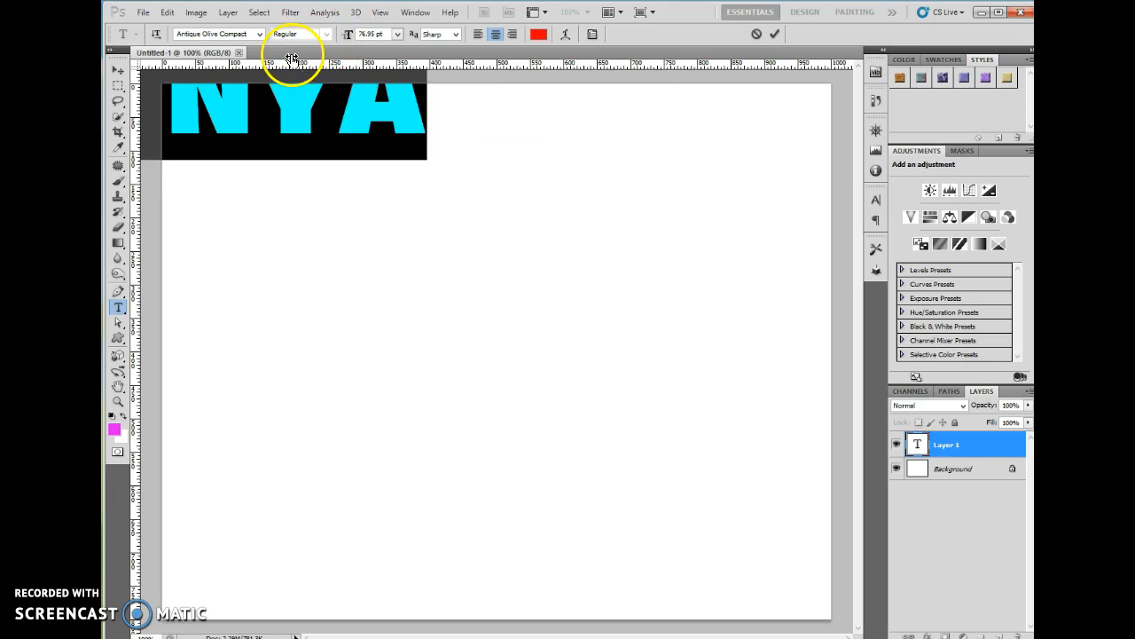
{"action": "left_click", "coordinate": [774, 34]}
{"action": "left_click", "coordinate": [118, 69]}
{"action": "left_click_drag", "start_coordinate": [218, 92], "coordinate": [399, 146]}
{"action": "left_click", "coordinate": [118, 306]}
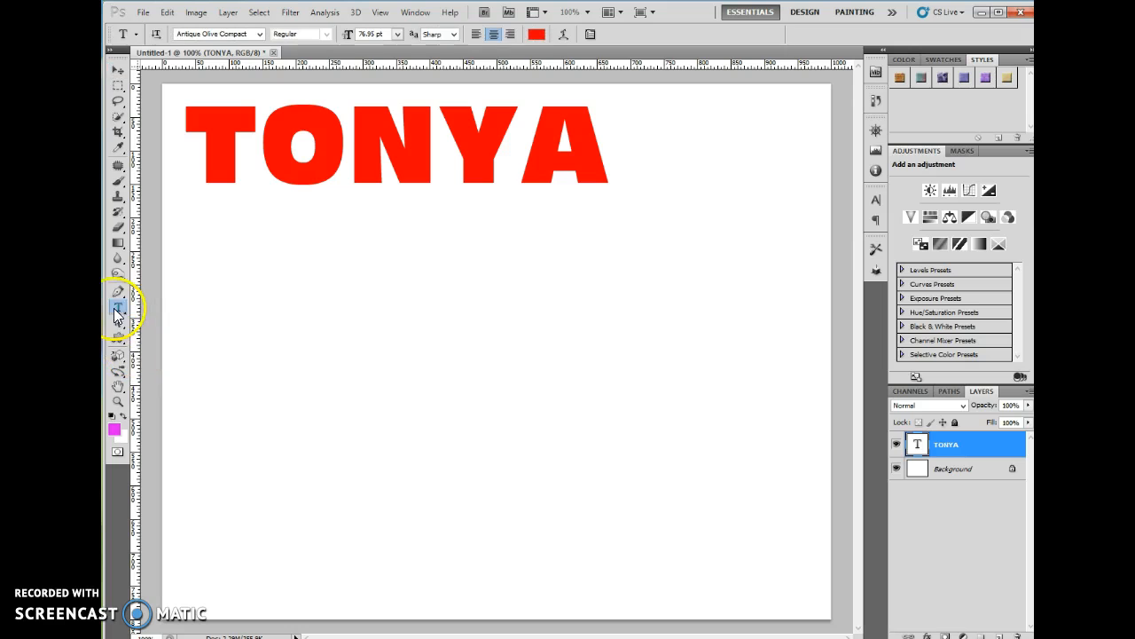
Add a two-line paragraph text box with a full name below TONYA, then delete that layer
{"action": "left_click_drag", "start_coordinate": [204, 254], "coordinate": [705, 538]}
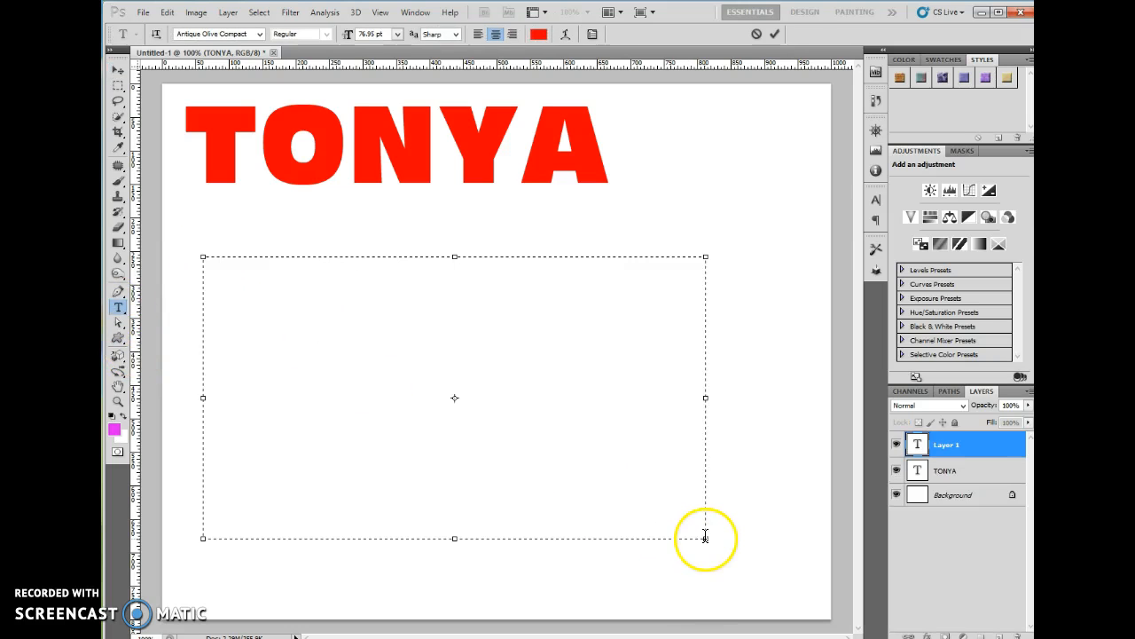
{"action": "key", "text": "Return"}
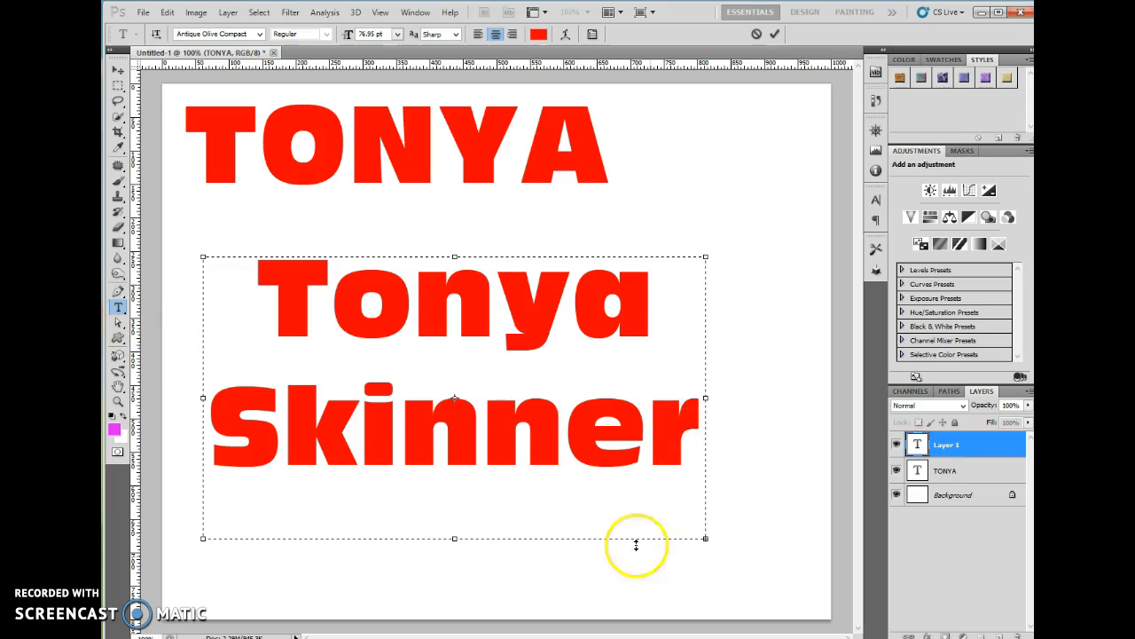
{"action": "left_click_drag", "start_coordinate": [704, 538], "coordinate": [848, 531]}
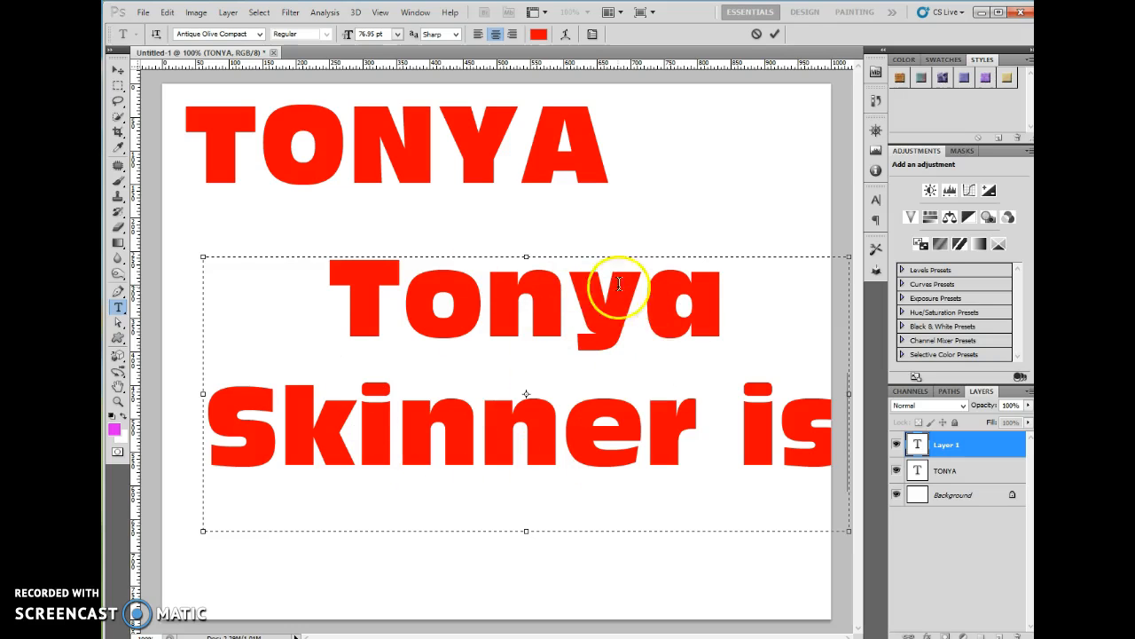
{"action": "left_click", "coordinate": [774, 34]}
{"action": "left_click_drag", "start_coordinate": [999, 452], "coordinate": [1018, 635]}
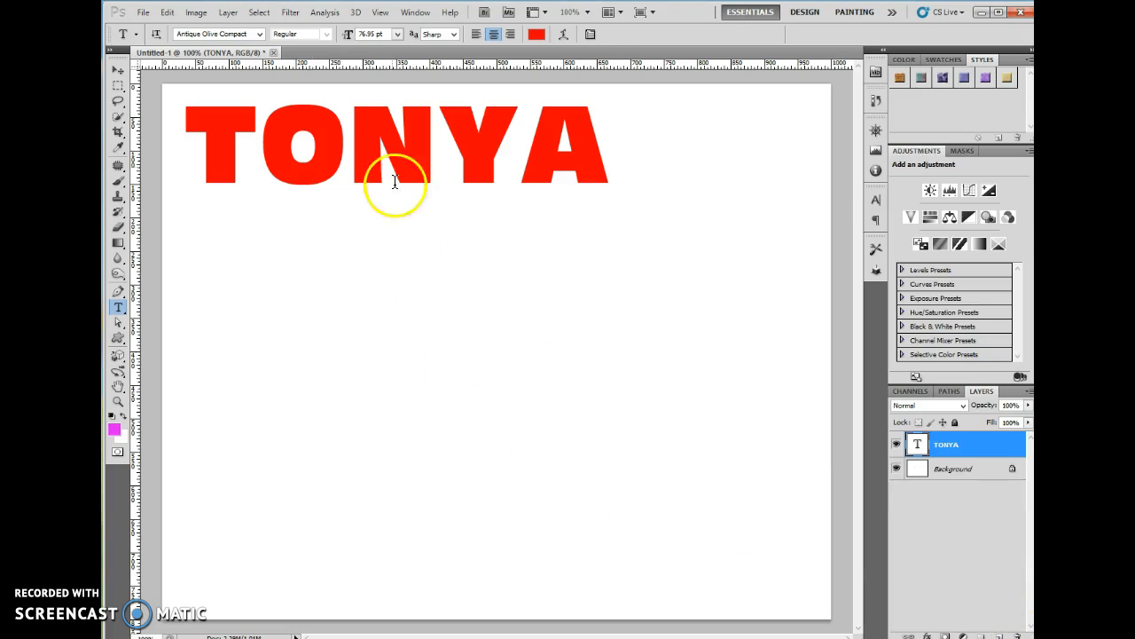
Change TONYA to American Captain at 102.95 pt and reposition it toward the upper left
{"action": "left_click", "coordinate": [118, 69]}
{"action": "left_click_drag", "start_coordinate": [427, 129], "coordinate": [512, 197]}
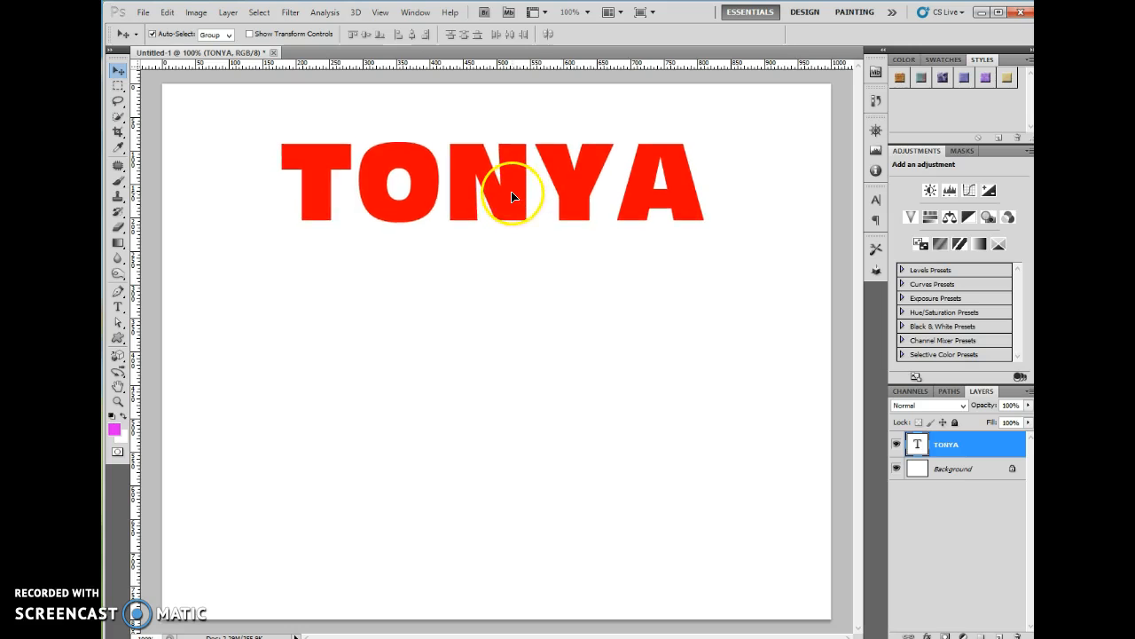
{"action": "left_click", "coordinate": [118, 307]}
{"action": "double_click", "coordinate": [520, 189]}
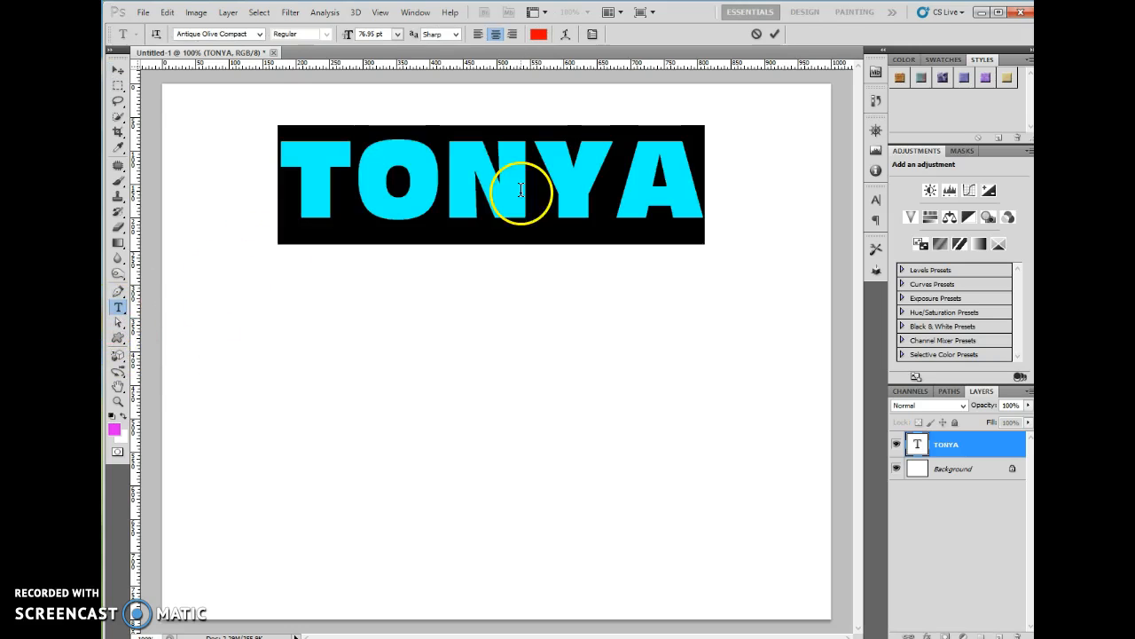
{"action": "left_click", "coordinate": [259, 33]}
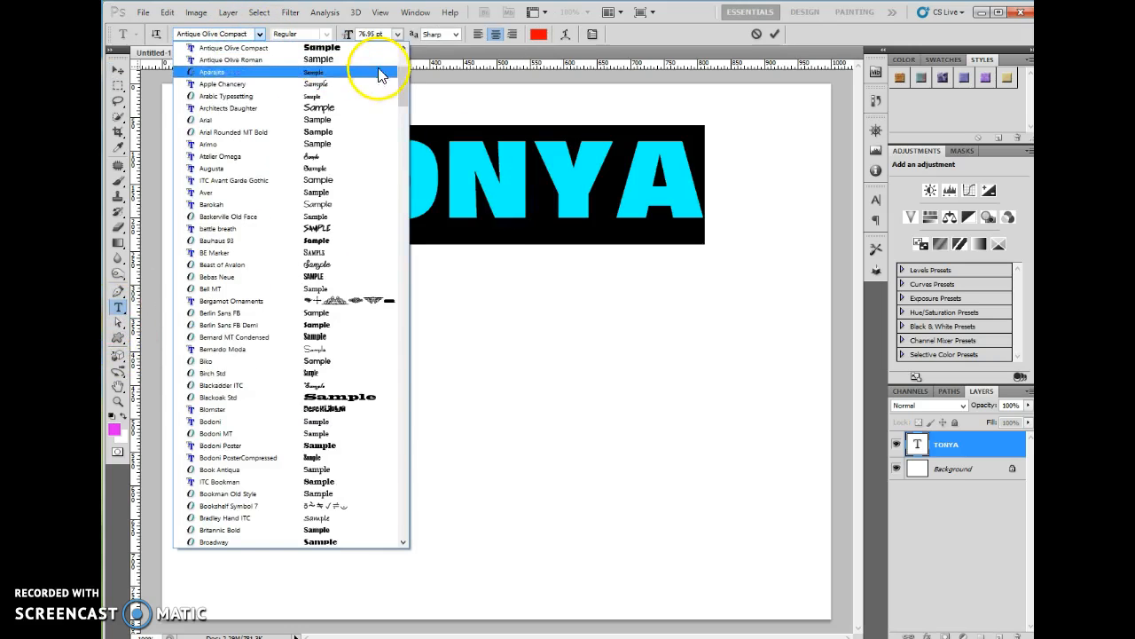
{"action": "left_click_drag", "start_coordinate": [401, 101], "coordinate": [405, 80]}
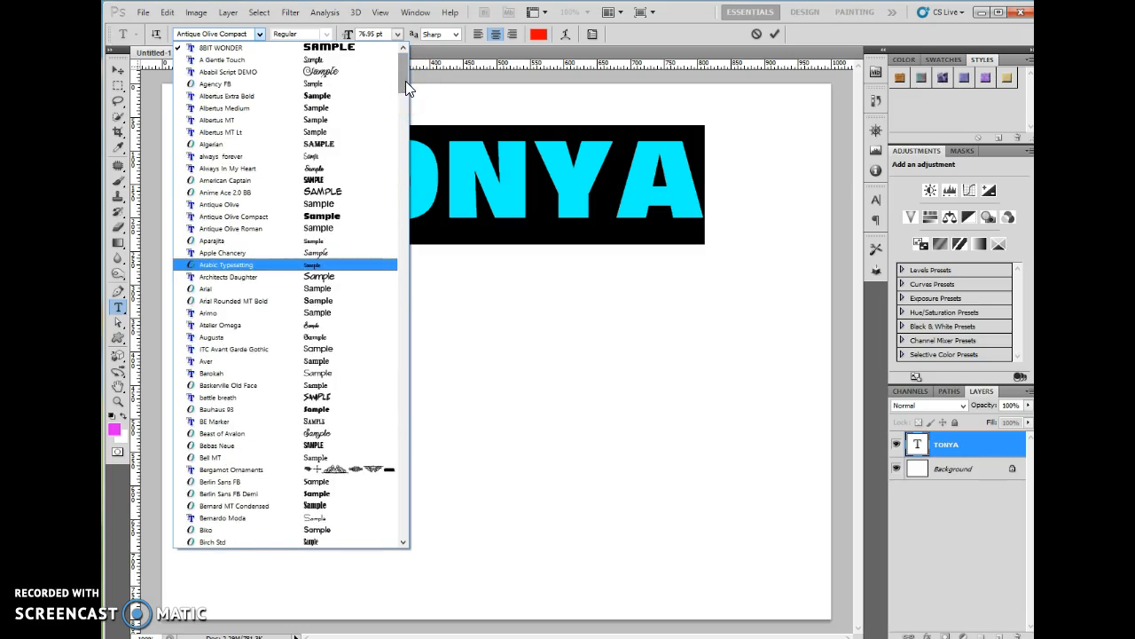
{"action": "left_click", "coordinate": [291, 180]}
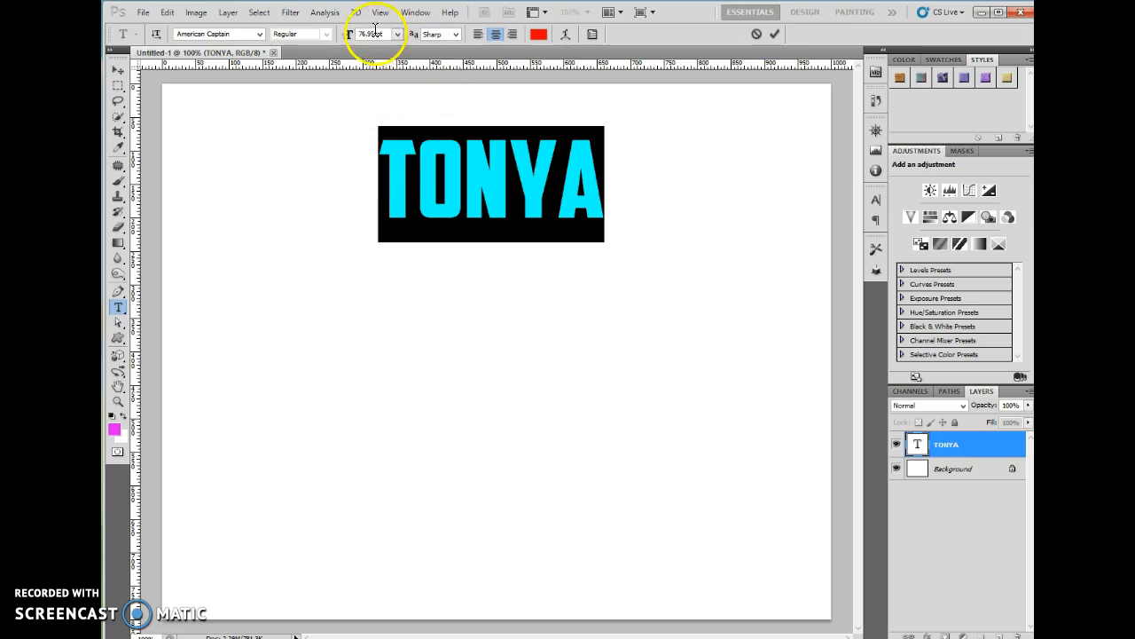
{"action": "left_click_drag", "start_coordinate": [346, 39], "coordinate": [367, 43]}
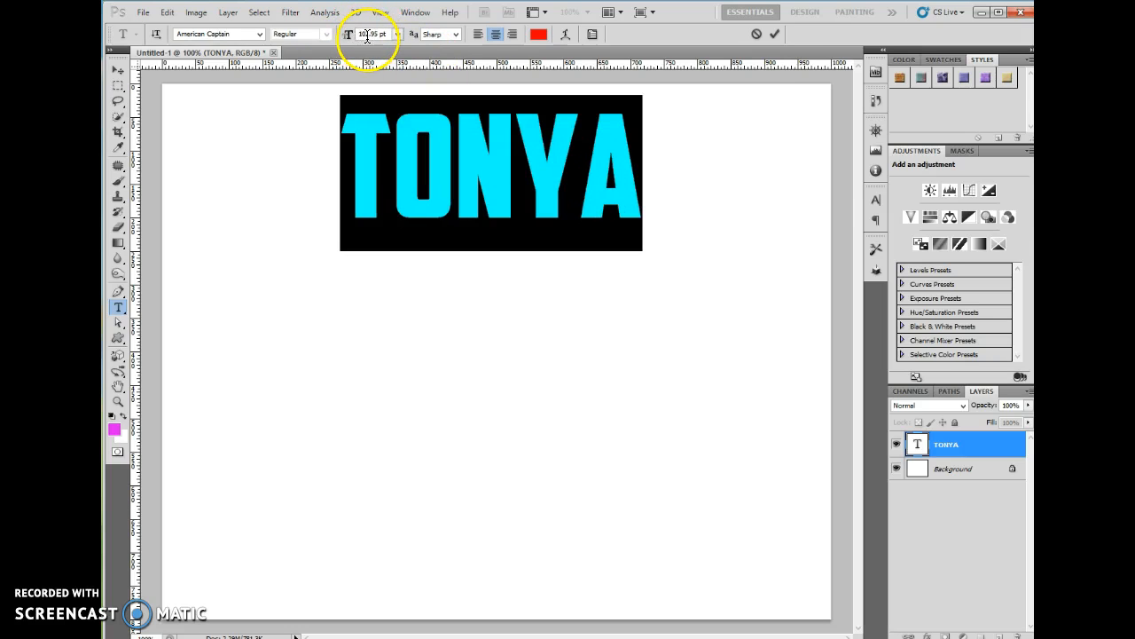
{"action": "left_click", "coordinate": [775, 33]}
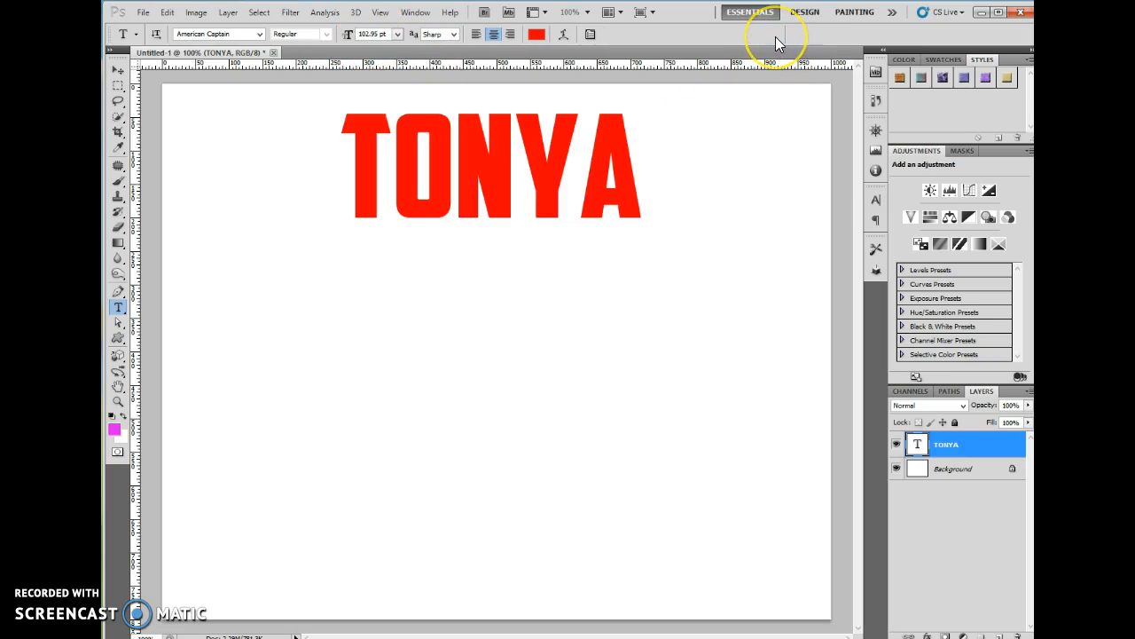
{"action": "left_click", "coordinate": [118, 69]}
{"action": "left_click_drag", "start_coordinate": [494, 152], "coordinate": [400, 196]}
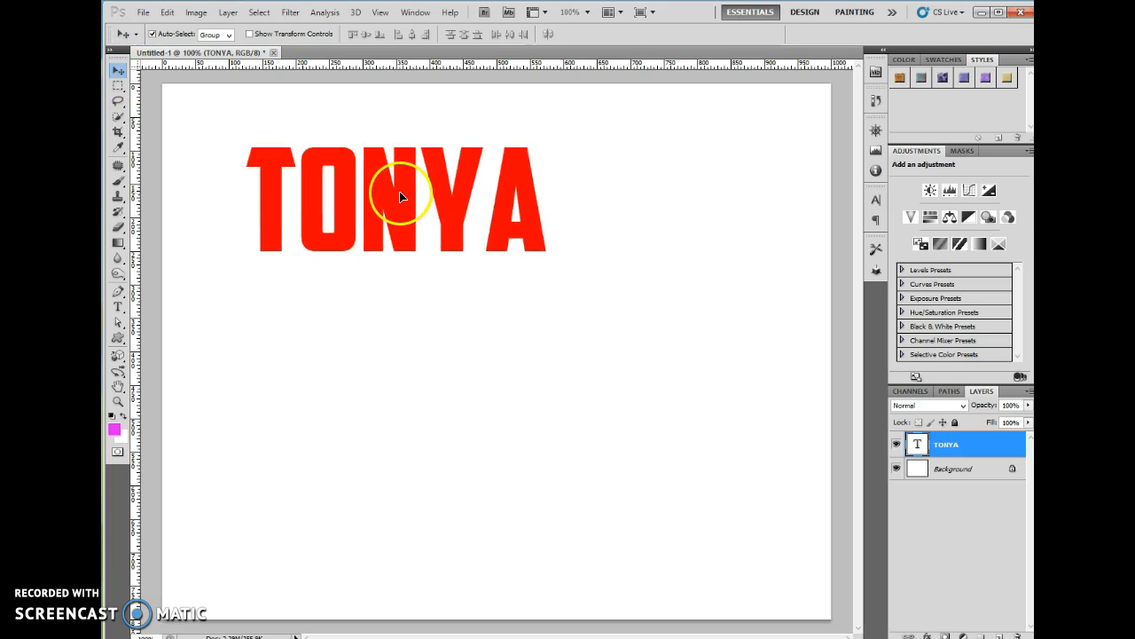
Convert the TONYA type layer to a shape from its Layers panel menu, keeping it selected
{"action": "right_click", "coordinate": [918, 451]}
{"action": "left_click", "coordinate": [950, 443]}
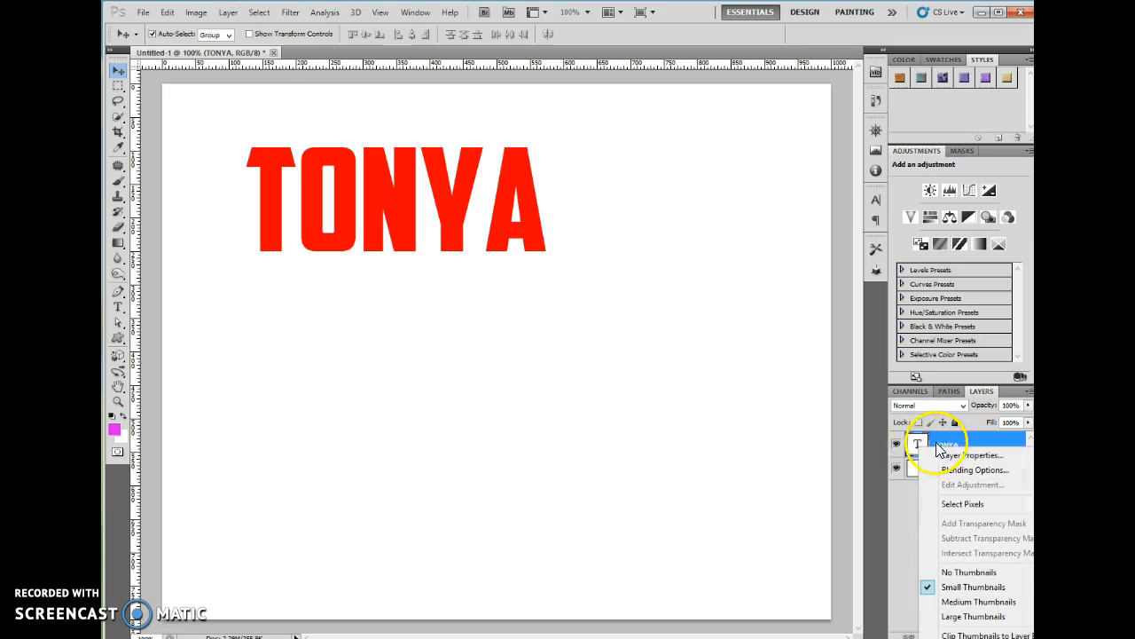
{"action": "right_click", "coordinate": [990, 447]}
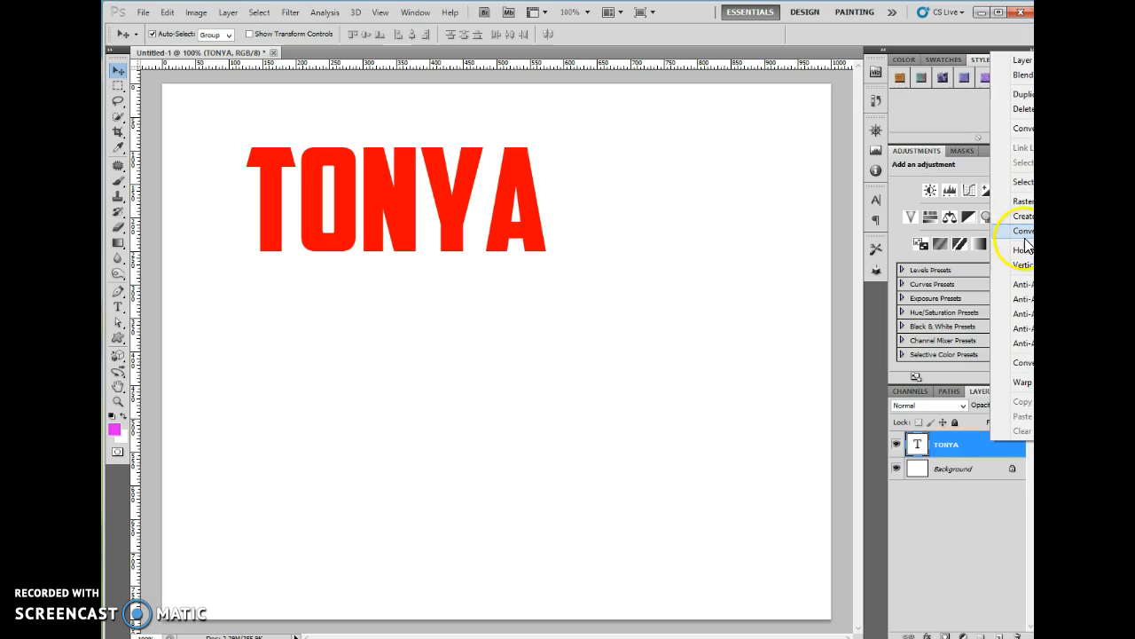
{"action": "left_click", "coordinate": [964, 540]}
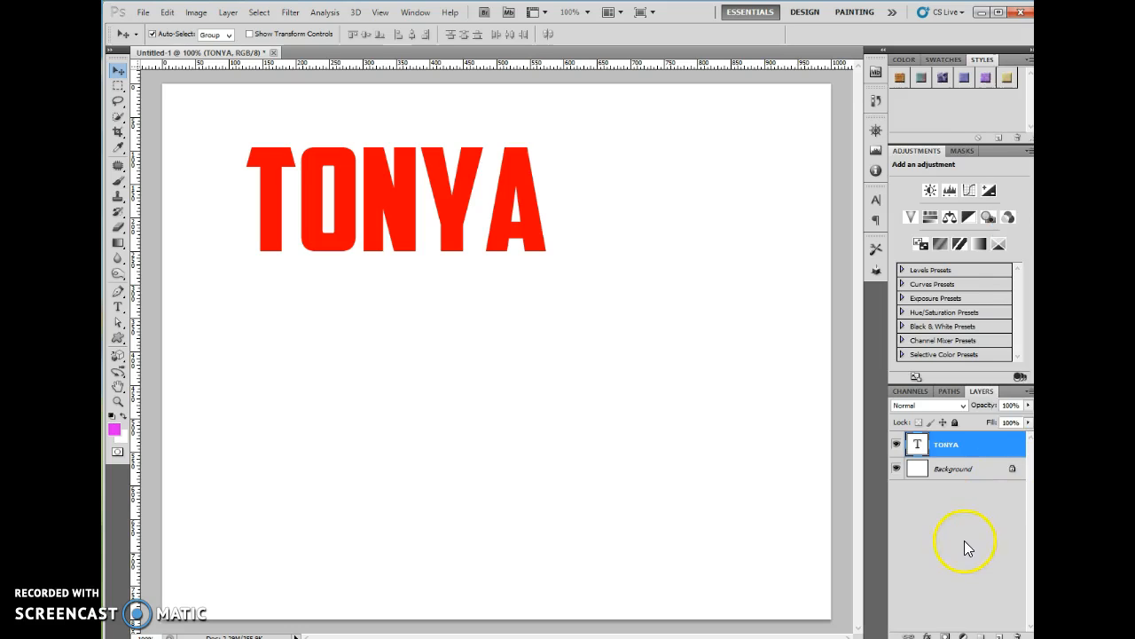
{"action": "right_click", "coordinate": [997, 447]}
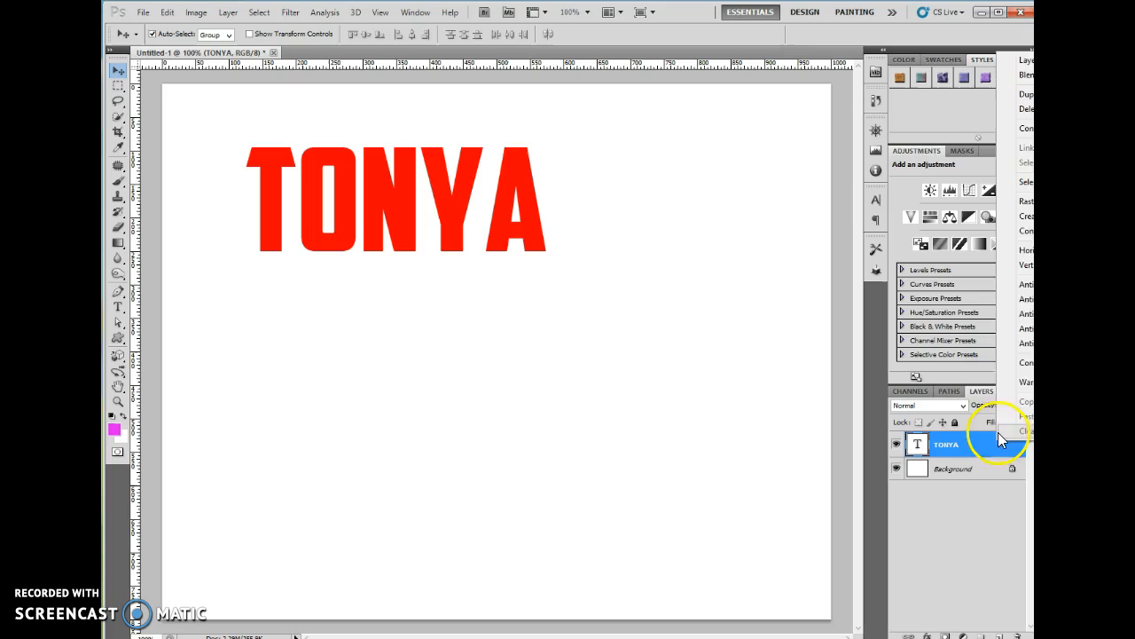
{"action": "left_click", "coordinate": [1023, 229]}
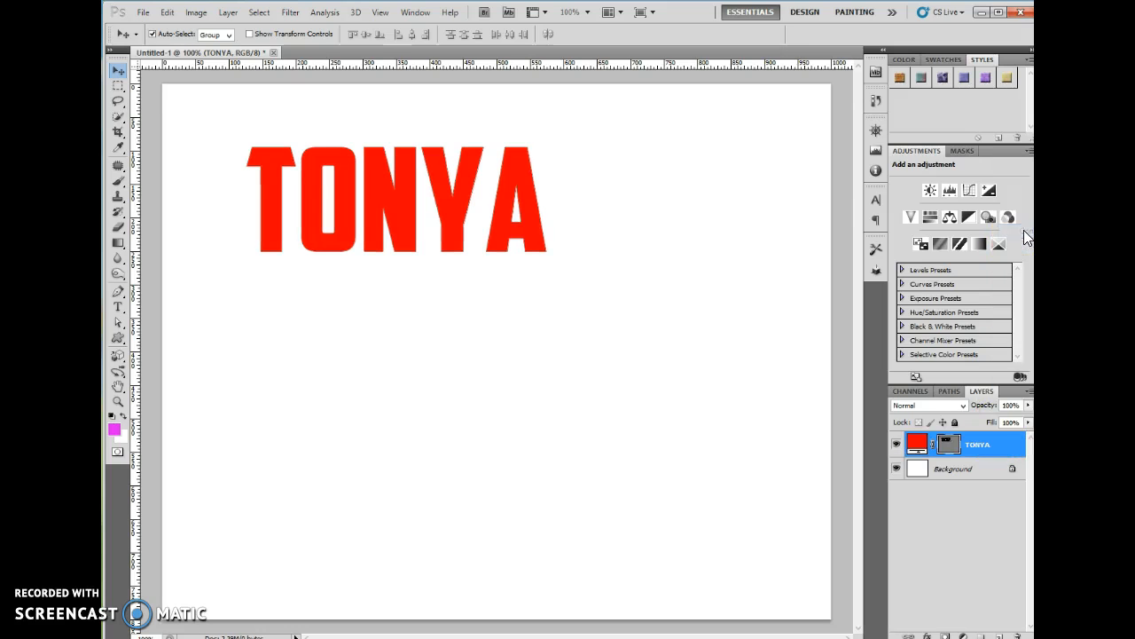
{"action": "left_click", "coordinate": [947, 446]}
{"action": "left_click", "coordinate": [937, 477]}
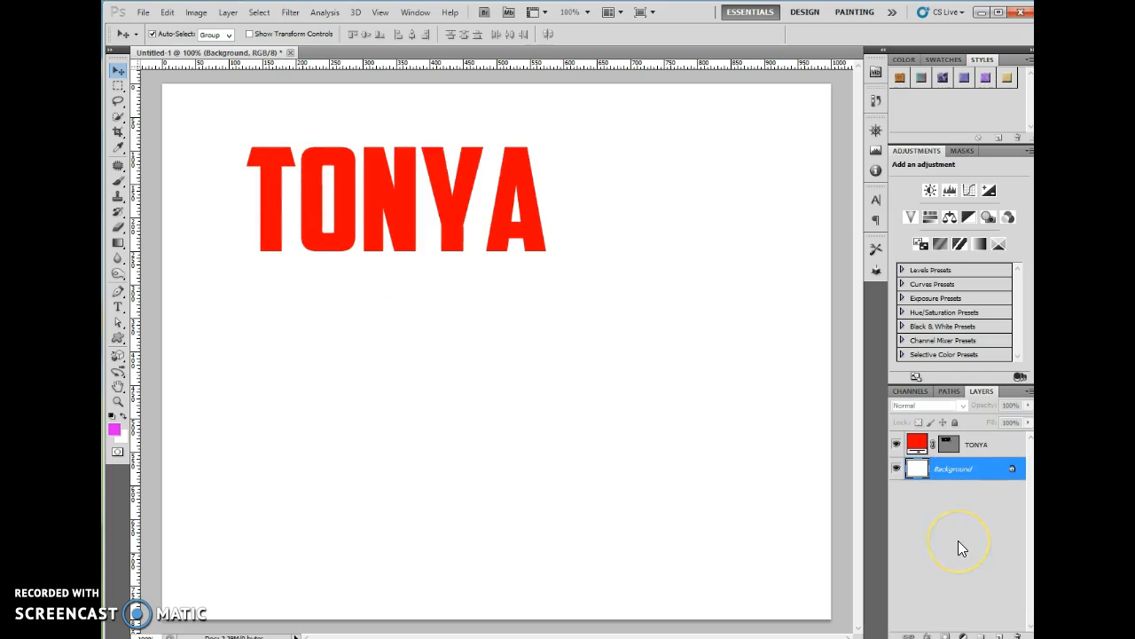
{"action": "left_click", "coordinate": [967, 445]}
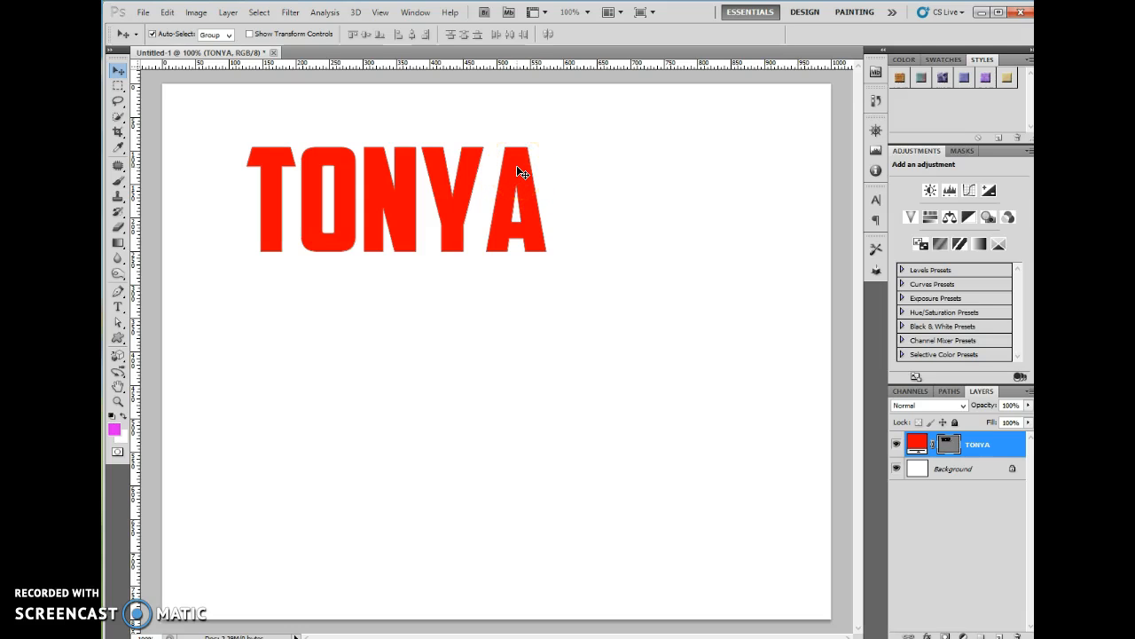
Apply a Perspective transform stretching TONYA's right side taller toward the A
{"action": "key", "text": "ctrl+t"}
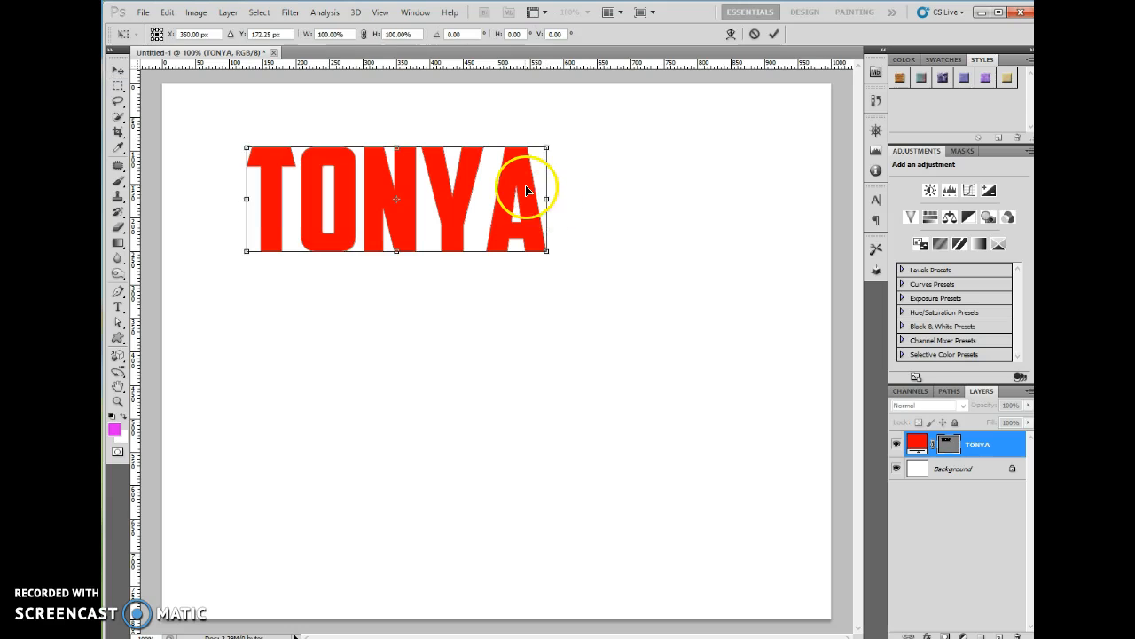
{"action": "right_click", "coordinate": [523, 188]}
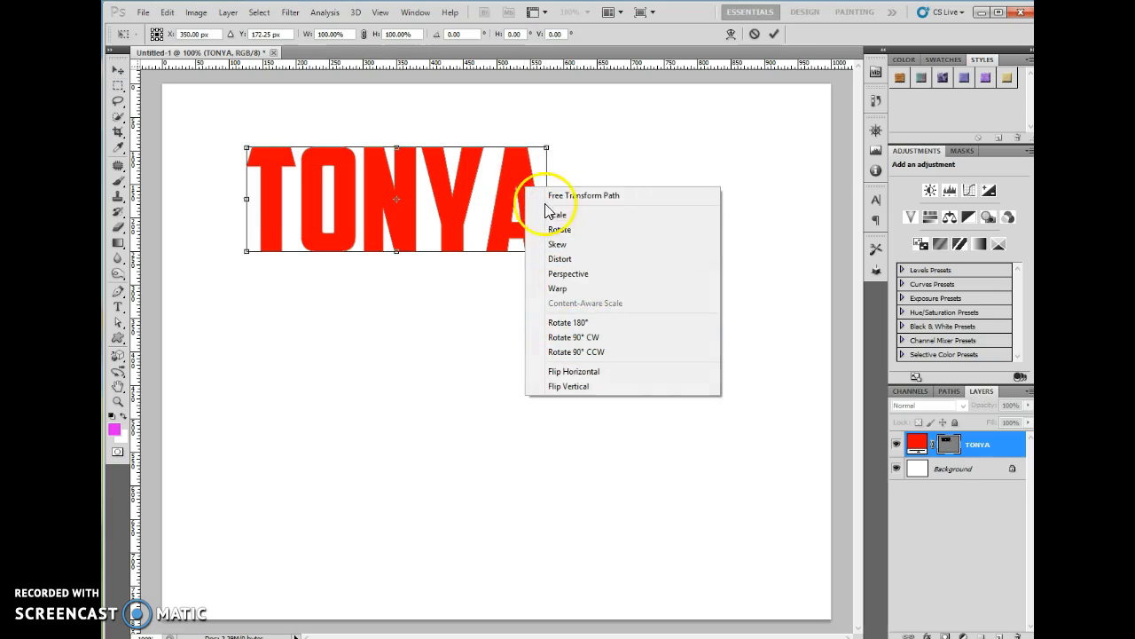
{"action": "left_click", "coordinate": [571, 274]}
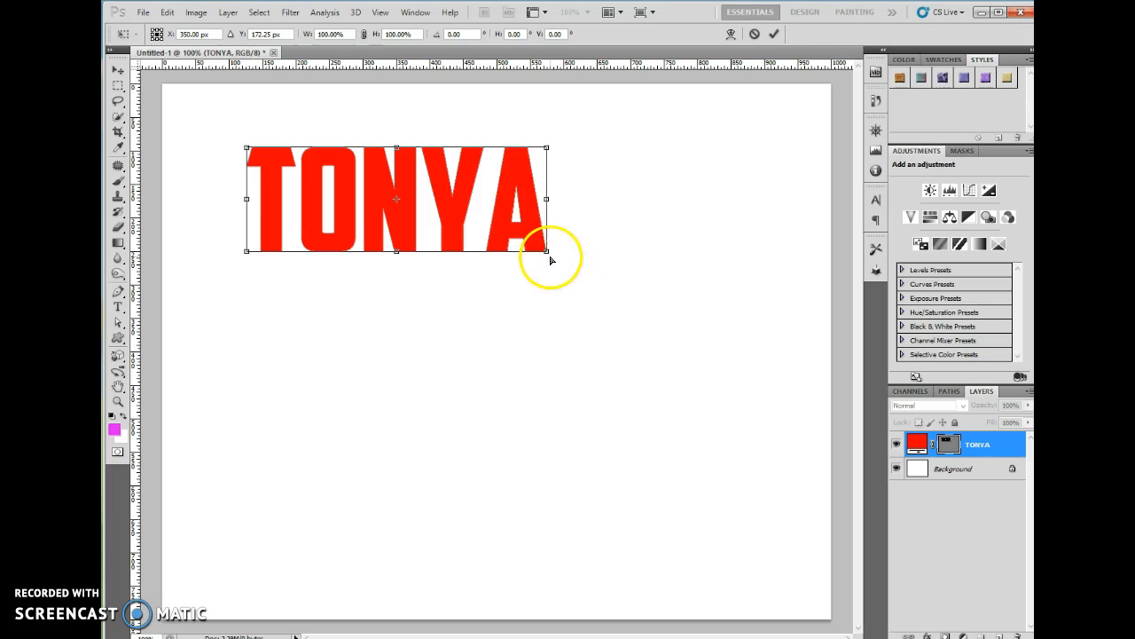
{"action": "left_click_drag", "start_coordinate": [547, 254], "coordinate": [547, 287]}
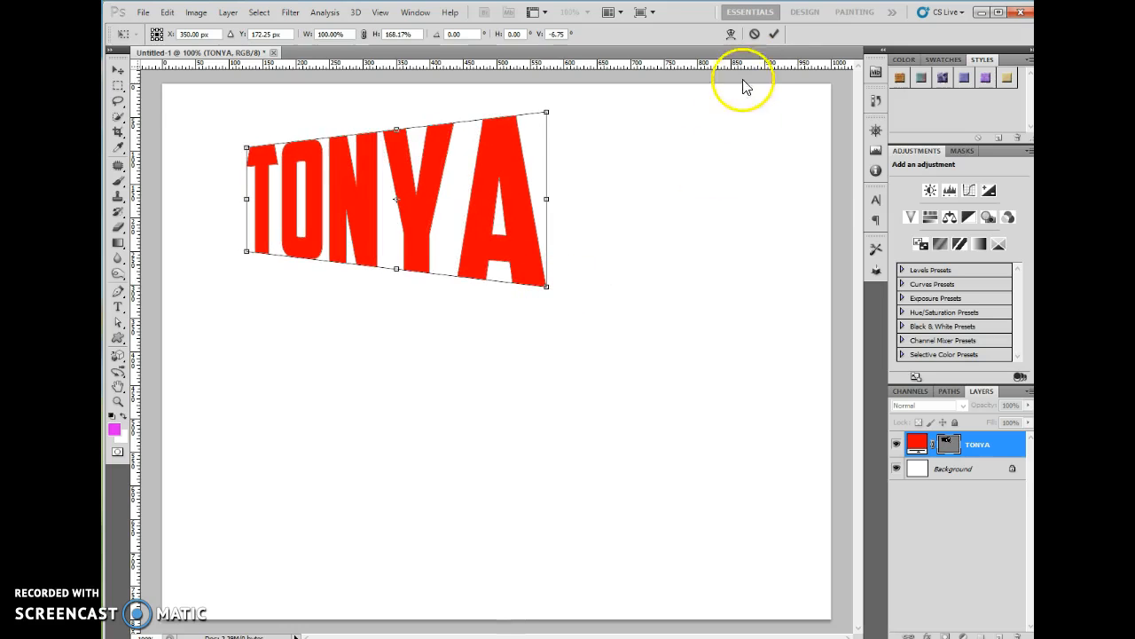
{"action": "left_click", "coordinate": [775, 34]}
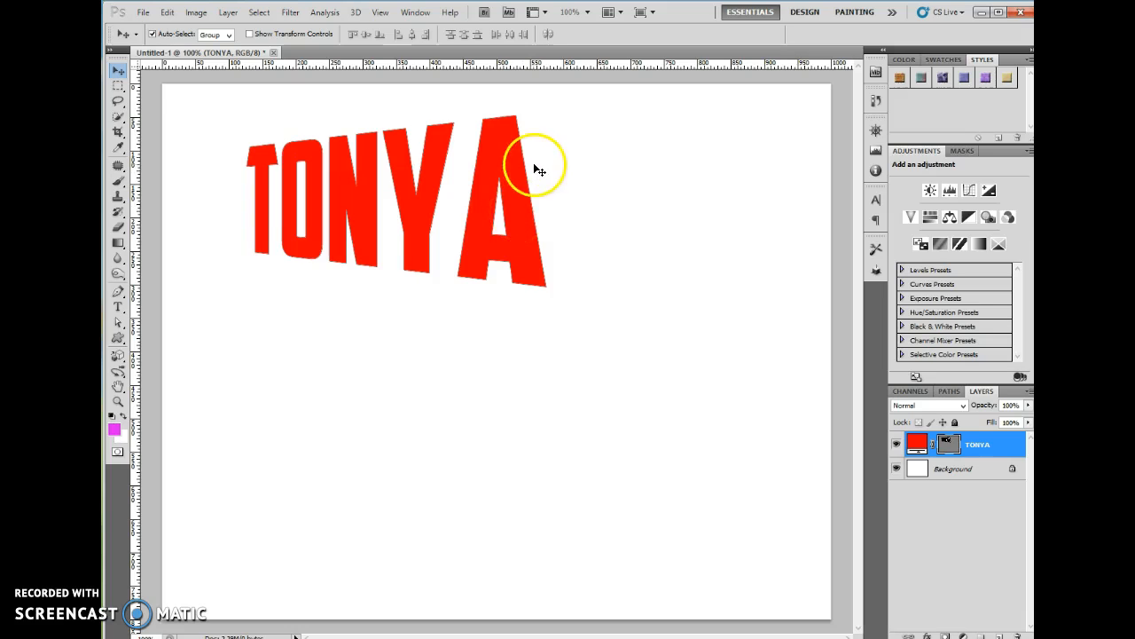
{"action": "left_click", "coordinate": [516, 209]}
{"action": "left_click_drag", "start_coordinate": [529, 251], "coordinate": [661, 263]}
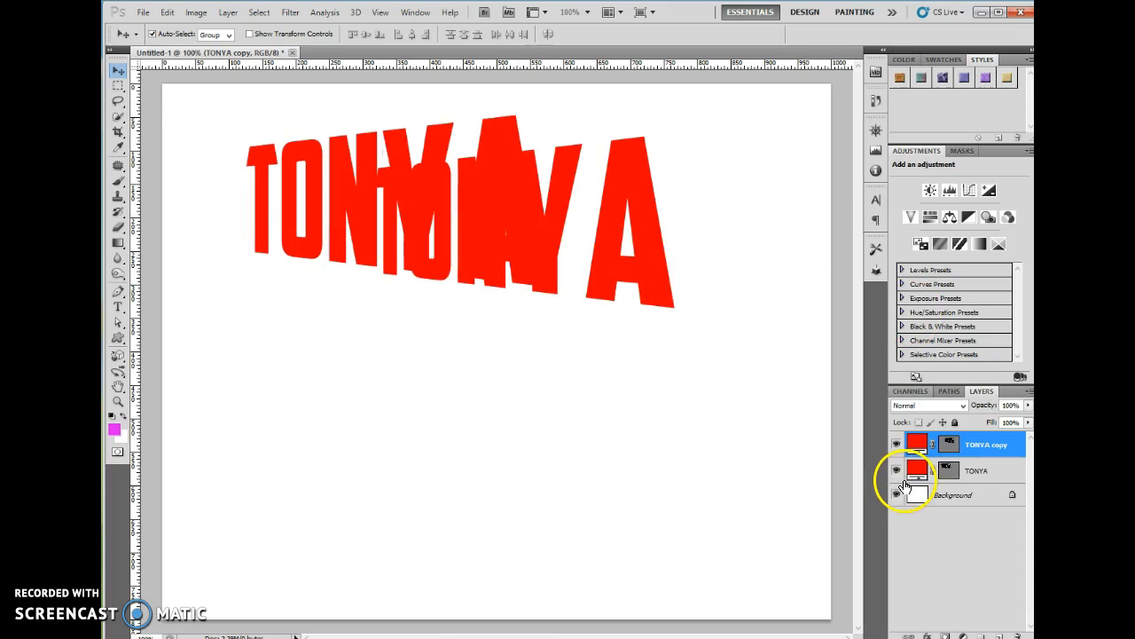
{"action": "key", "text": "ctrl+z"}
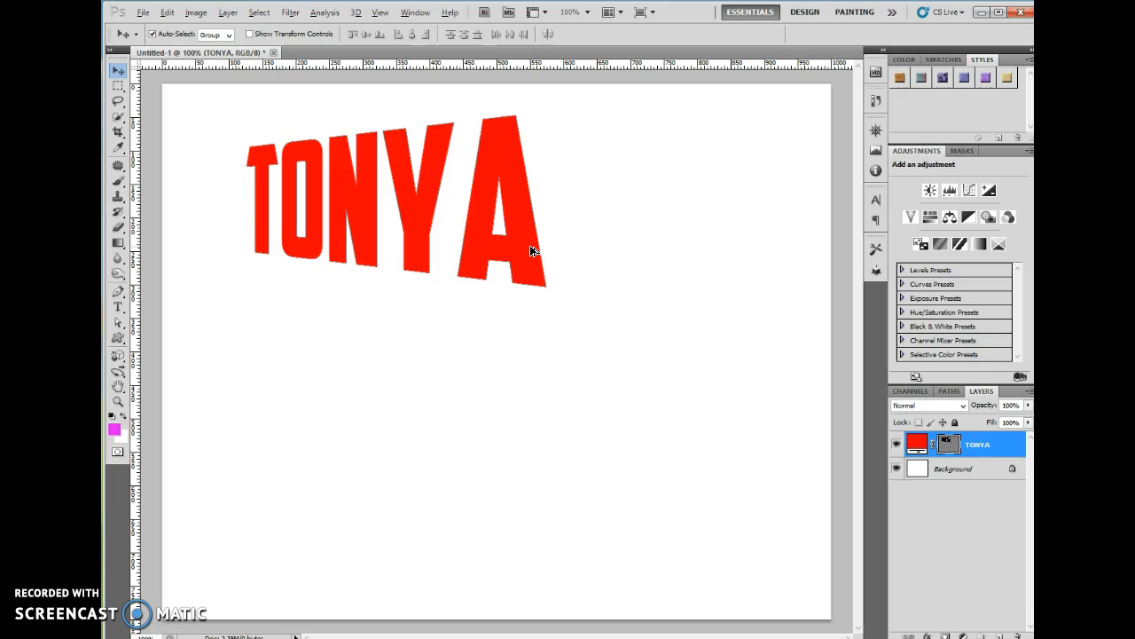
Stack fifteen repeat-transformed TONYA copies and move the original TONYA layer to the top
{"action": "key", "text": "ctrl+j"}
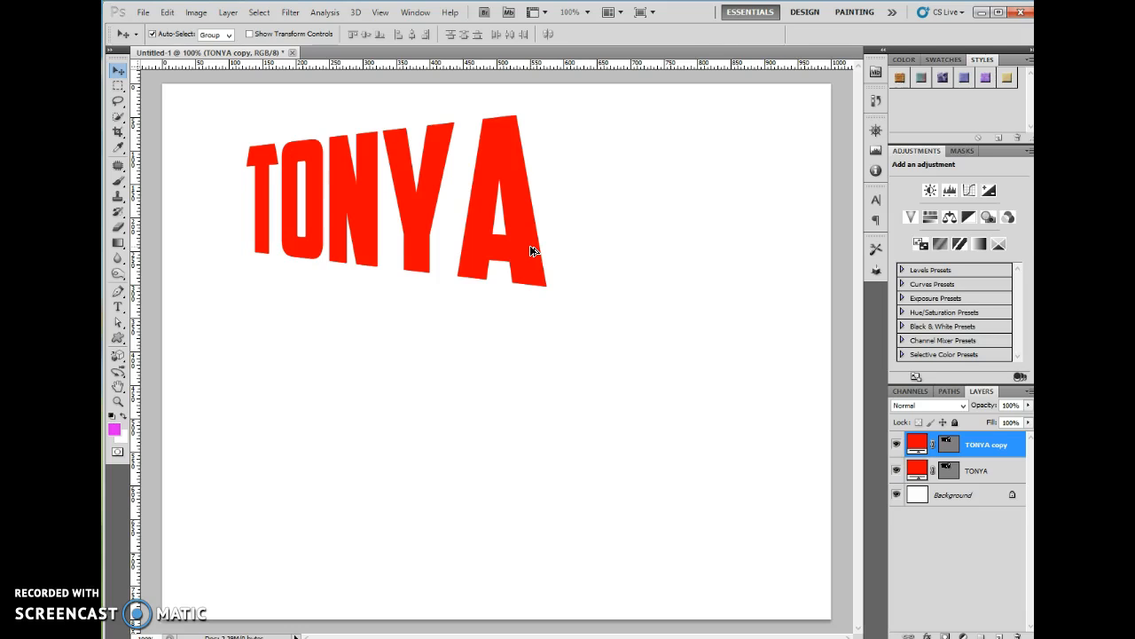
{"action": "key", "text": "ctrl+alt+shift+t"}
{"action": "key", "text": "ctrl+alt+shift+t"}
{"action": "key", "text": "ctrl+alt+shift+t"}
{"action": "key", "text": "ctrl+alt+shift+t"}
{"action": "key", "text": "ctrl+alt+shift+t"}
{"action": "key", "text": "ctrl+alt+shift+t"}
{"action": "key", "text": "ctrl+alt+shift+t"}
{"action": "key", "text": "ctrl+alt+shift+t"}
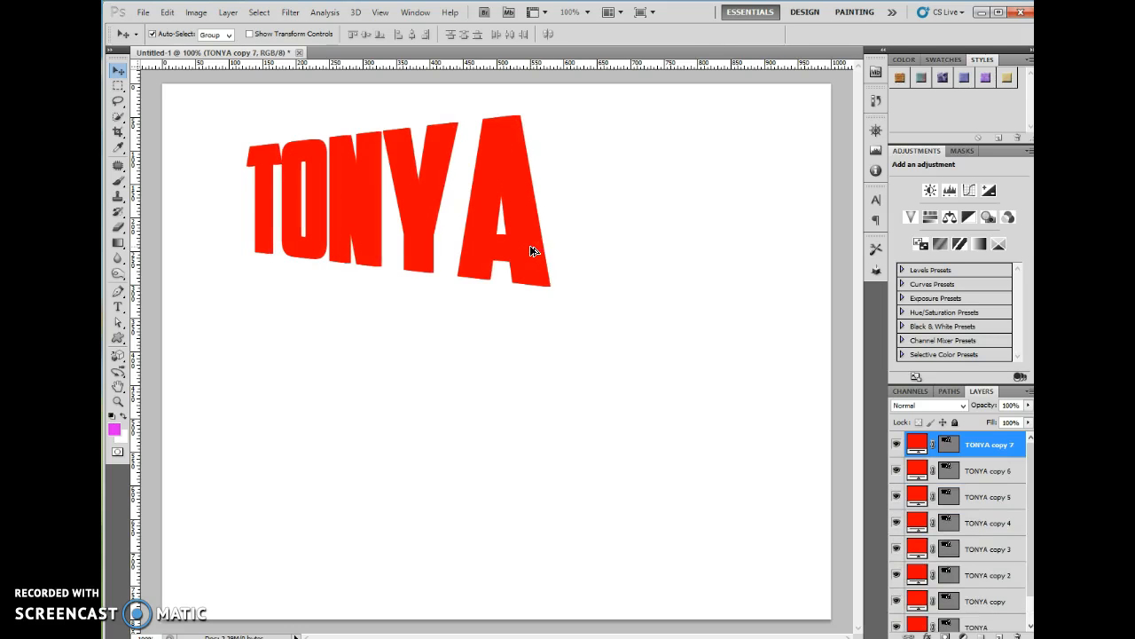
{"action": "key", "text": "ctrl+alt+shift+t"}
{"action": "key", "text": "ctrl+alt+shift+t"}
{"action": "key", "text": "ctrl+alt+shift+t"}
{"action": "key", "text": "ctrl+alt+shift+t"}
{"action": "key", "text": "ctrl+alt+shift+t"}
{"action": "key", "text": "ctrl+alt+shift+t"}
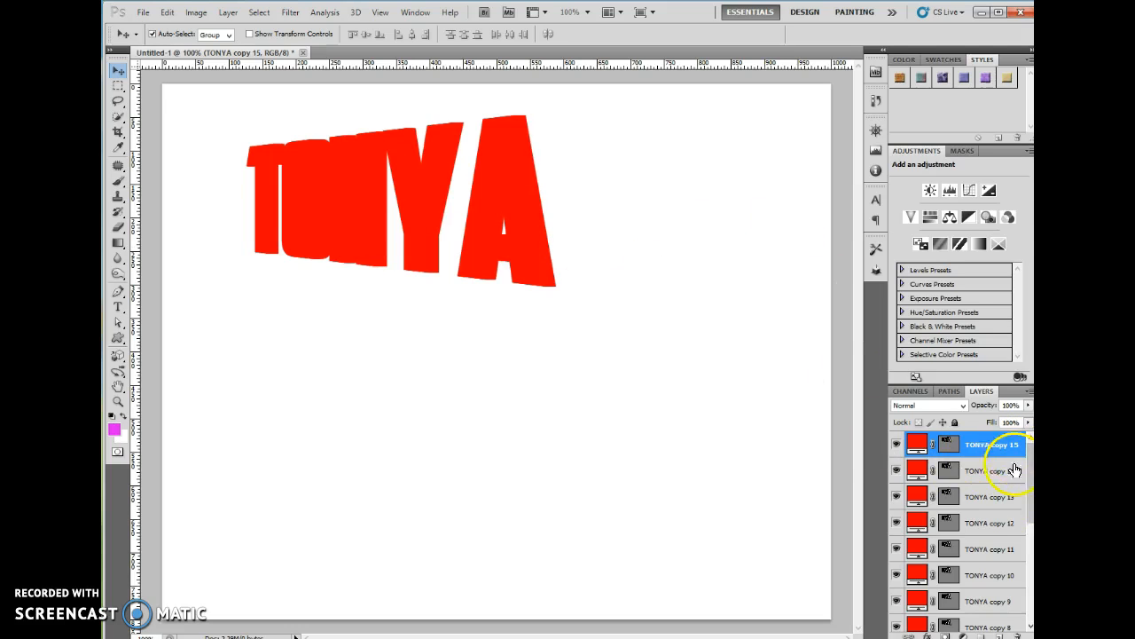
{"action": "left_click_drag", "start_coordinate": [1030, 479], "coordinate": [1030, 626]}
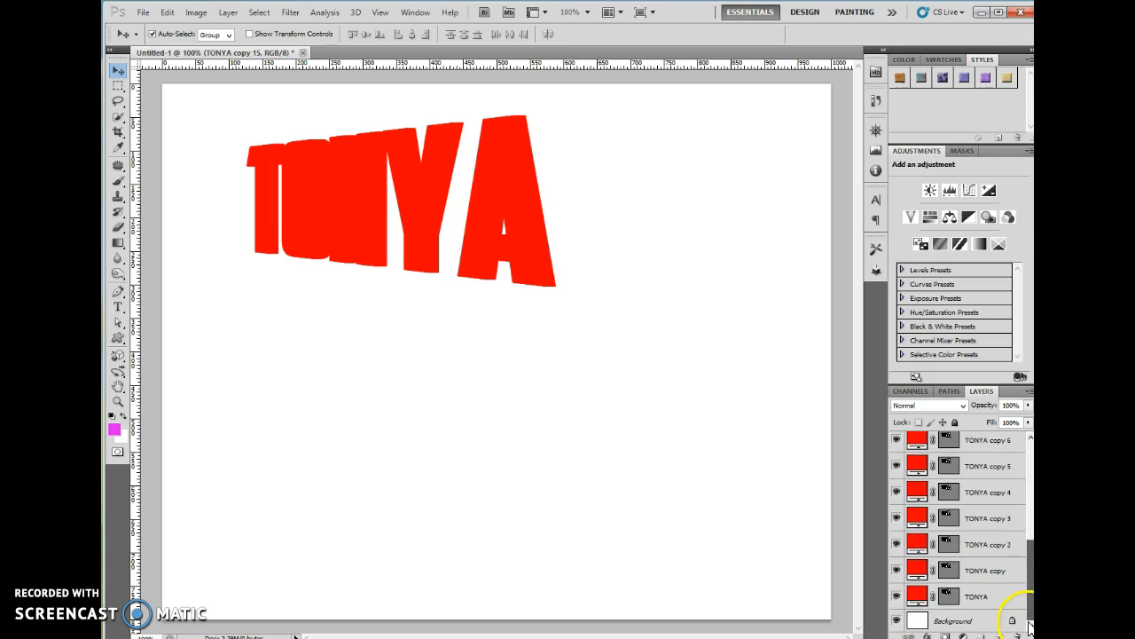
{"action": "left_click", "coordinate": [983, 600]}
{"action": "left_click_drag", "start_coordinate": [987, 603], "coordinate": [982, 444]}
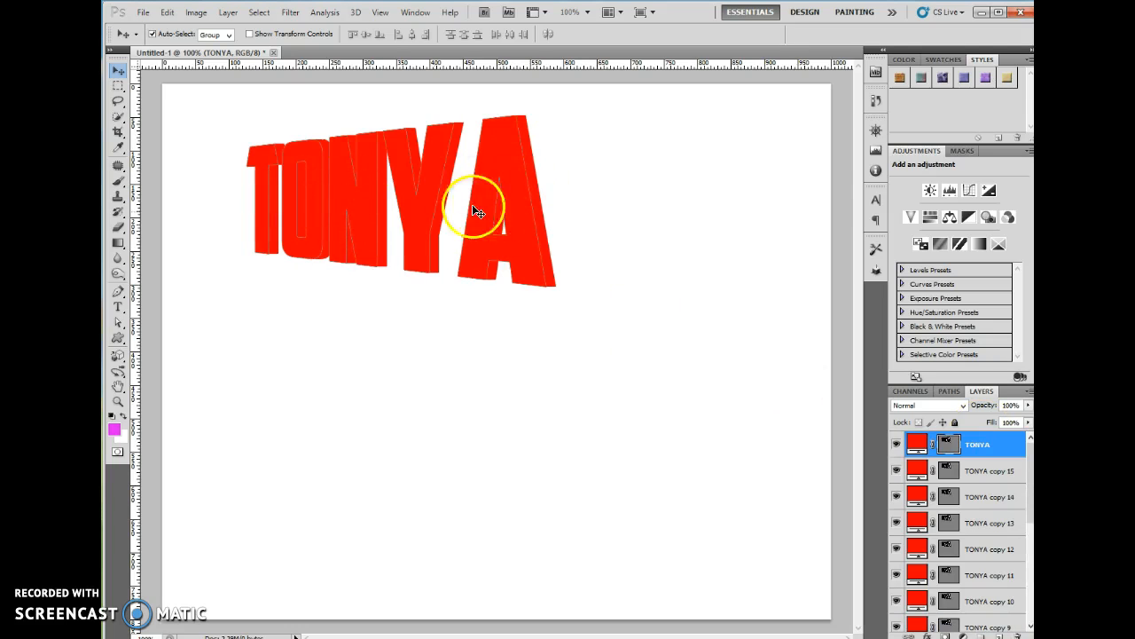
{"action": "left_click", "coordinate": [1008, 473]}
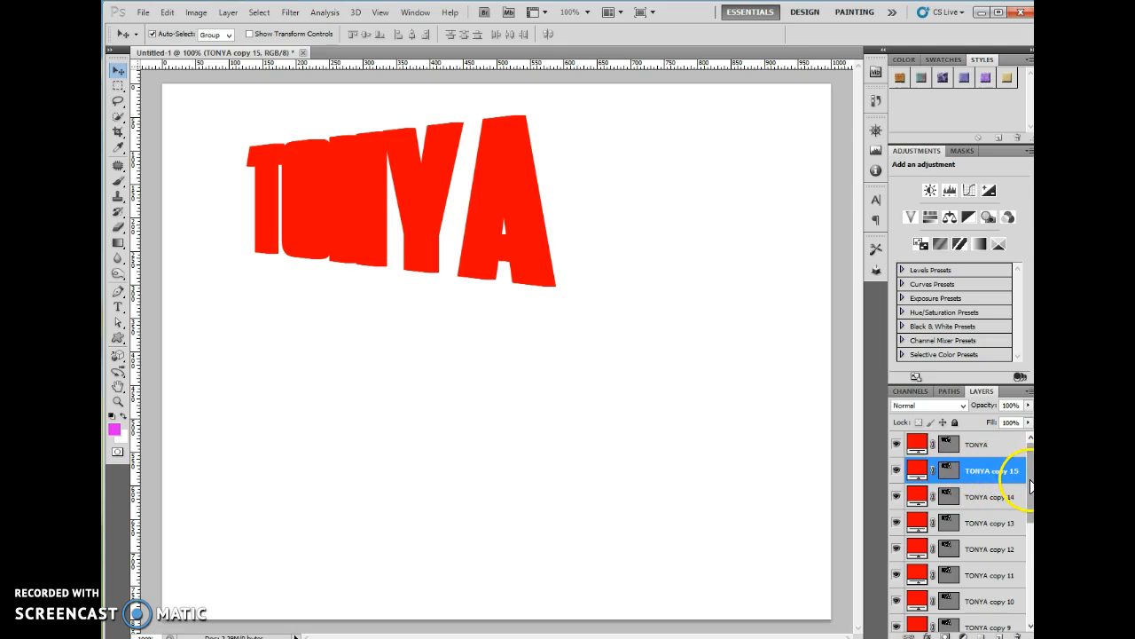
Select TONYA copy 15 through TONYA copy and merge them with Merge Layers
{"action": "scroll", "coordinate": [1031, 486], "scroll_direction": "down", "scroll_amount": 5}
{"action": "left_click", "coordinate": [1008, 600], "text": "shift"}
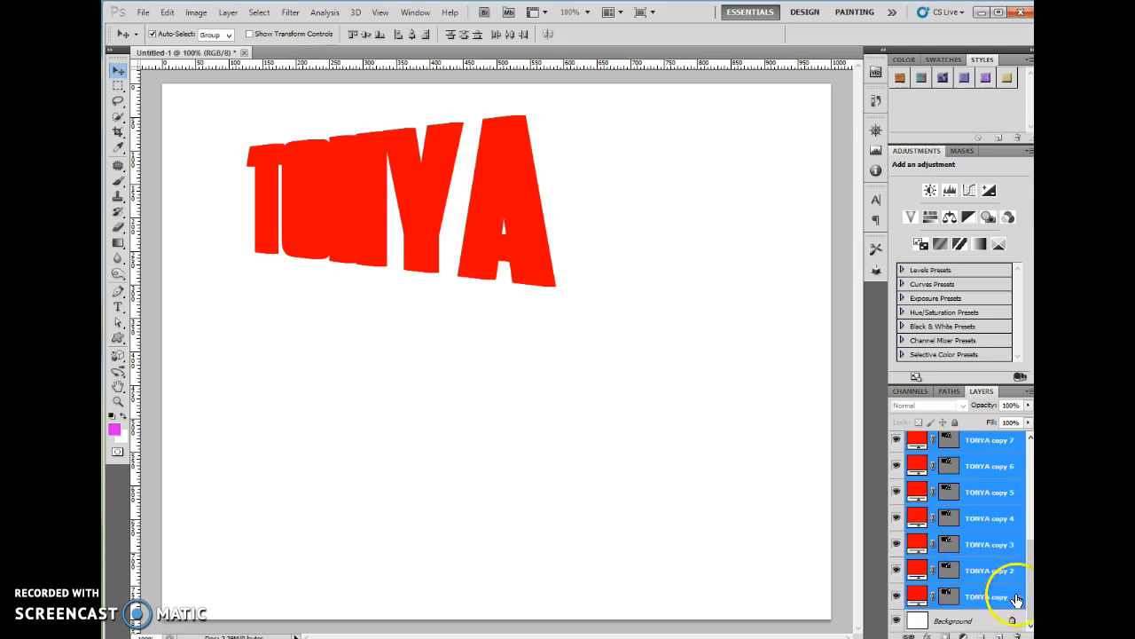
{"action": "scroll", "coordinate": [1013, 593], "scroll_direction": "up", "scroll_amount": 5}
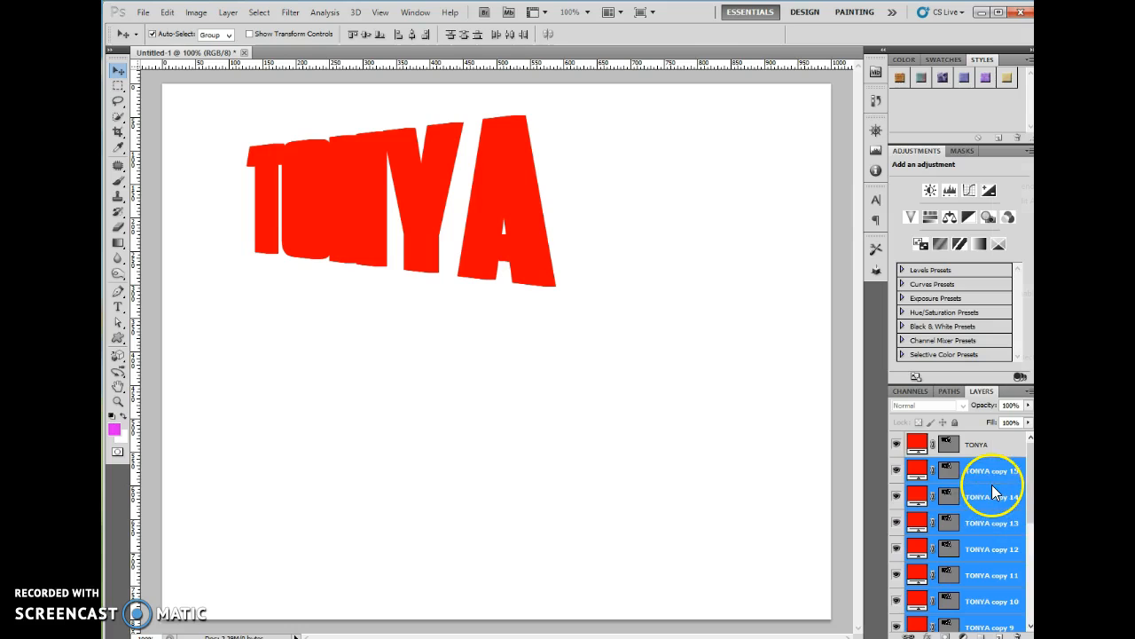
{"action": "right_click", "coordinate": [991, 488]}
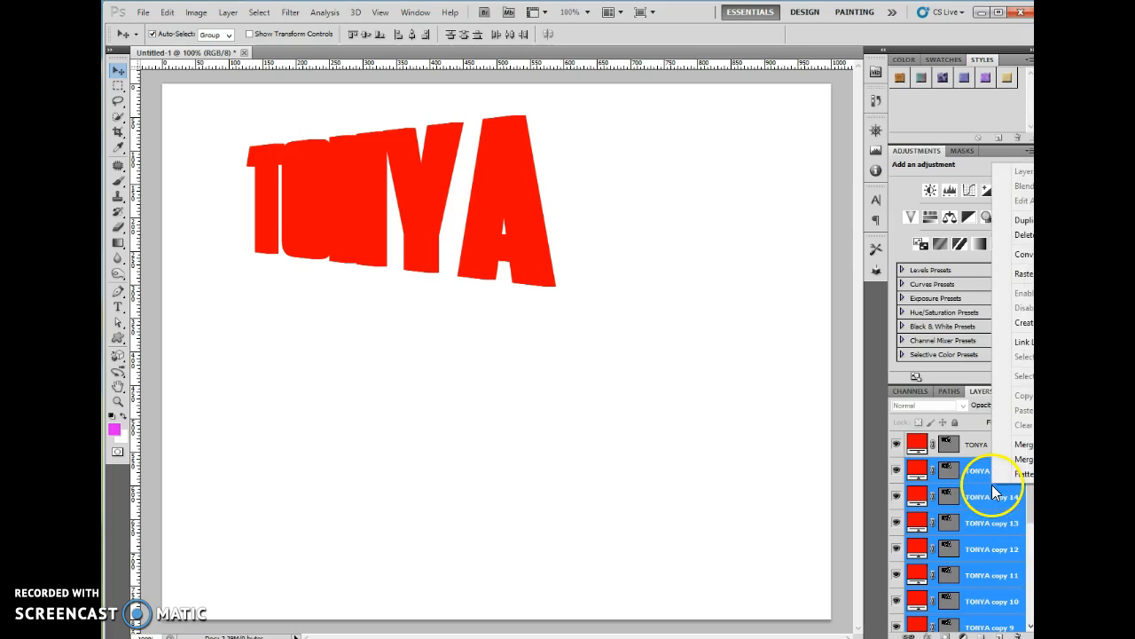
{"action": "left_click", "coordinate": [1025, 444]}
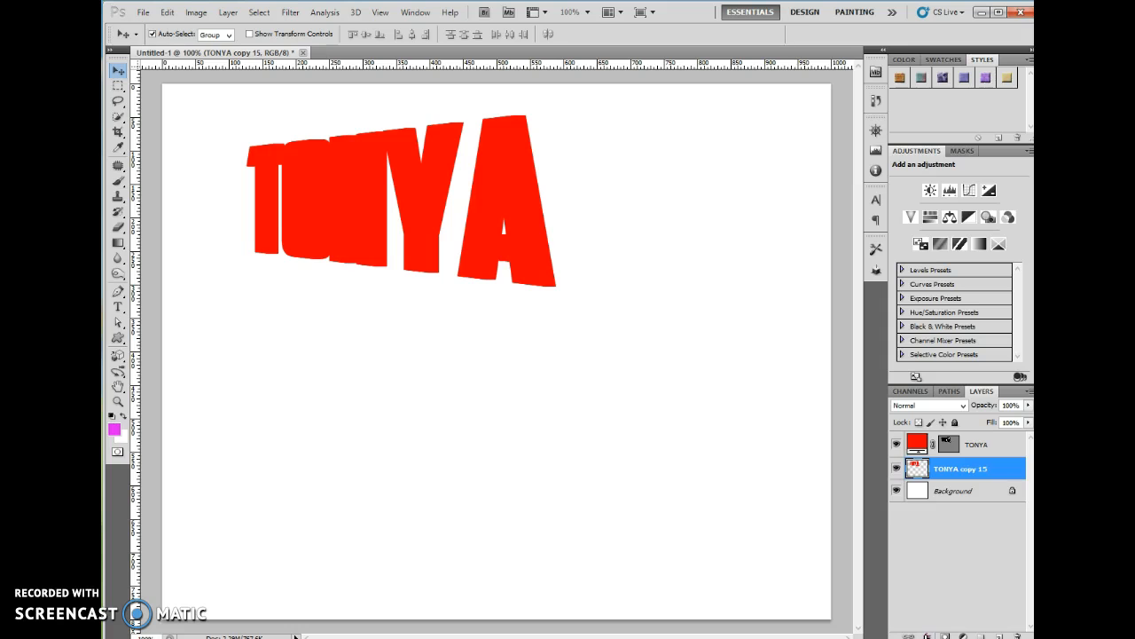
Add a Gradient Overlay effect to the merged extrusion layer
{"action": "left_click", "coordinate": [927, 635]}
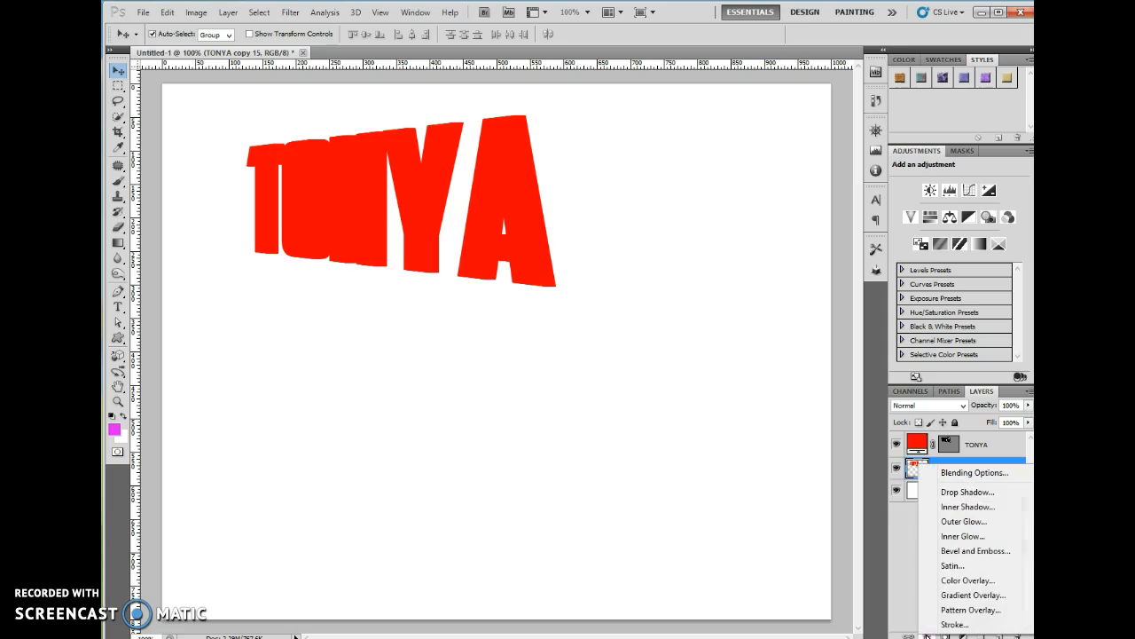
{"action": "left_click", "coordinate": [976, 595]}
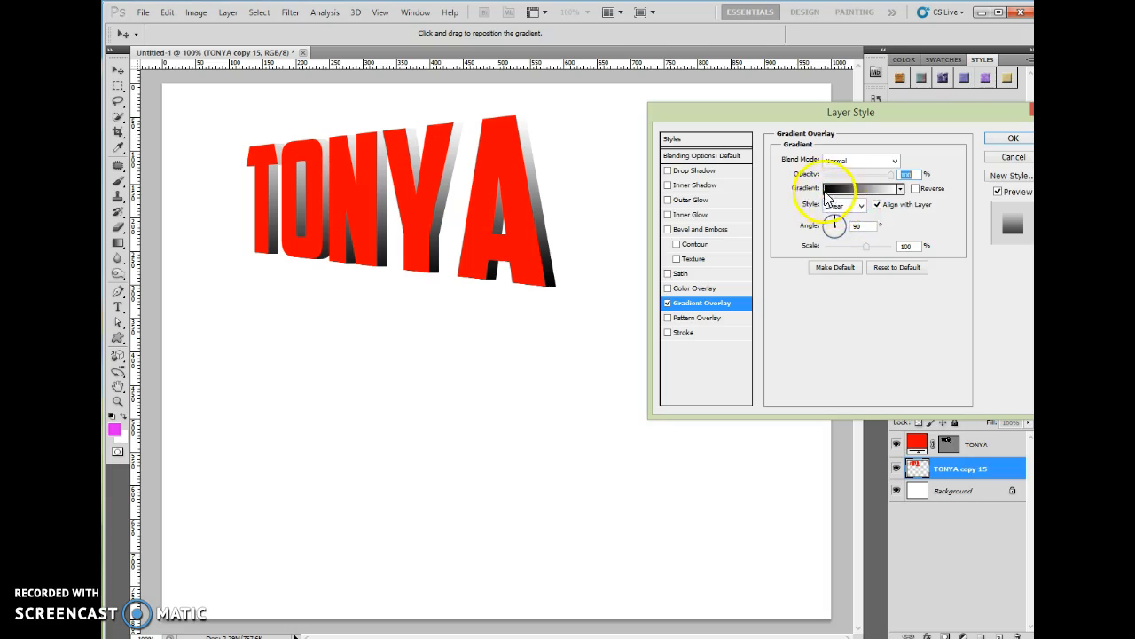
{"action": "left_click", "coordinate": [881, 189]}
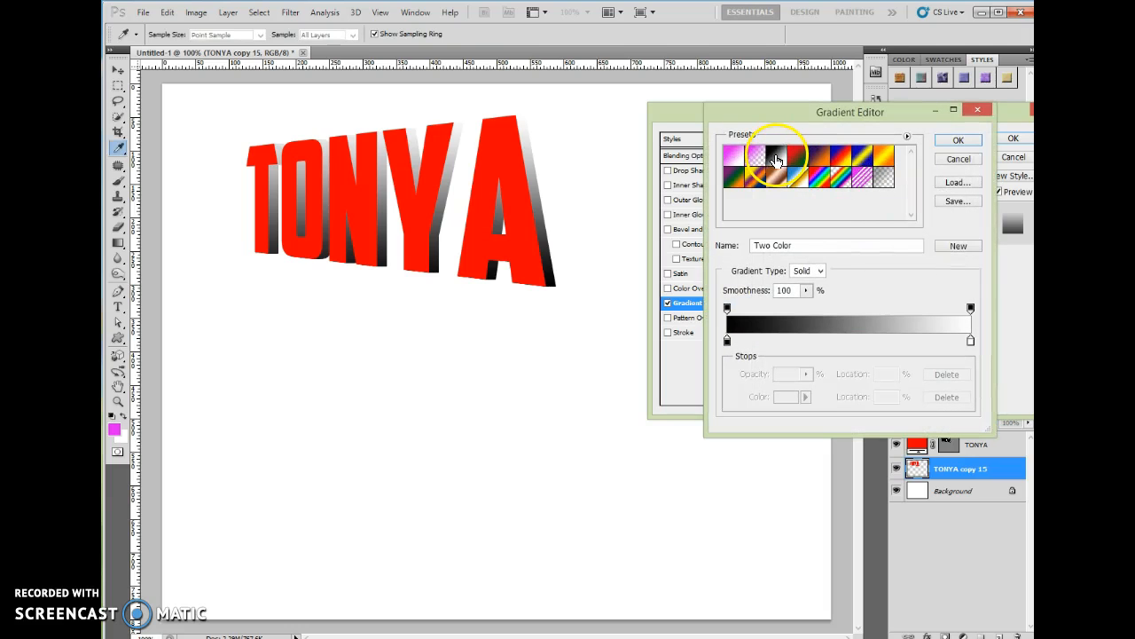
{"action": "left_click", "coordinate": [958, 140]}
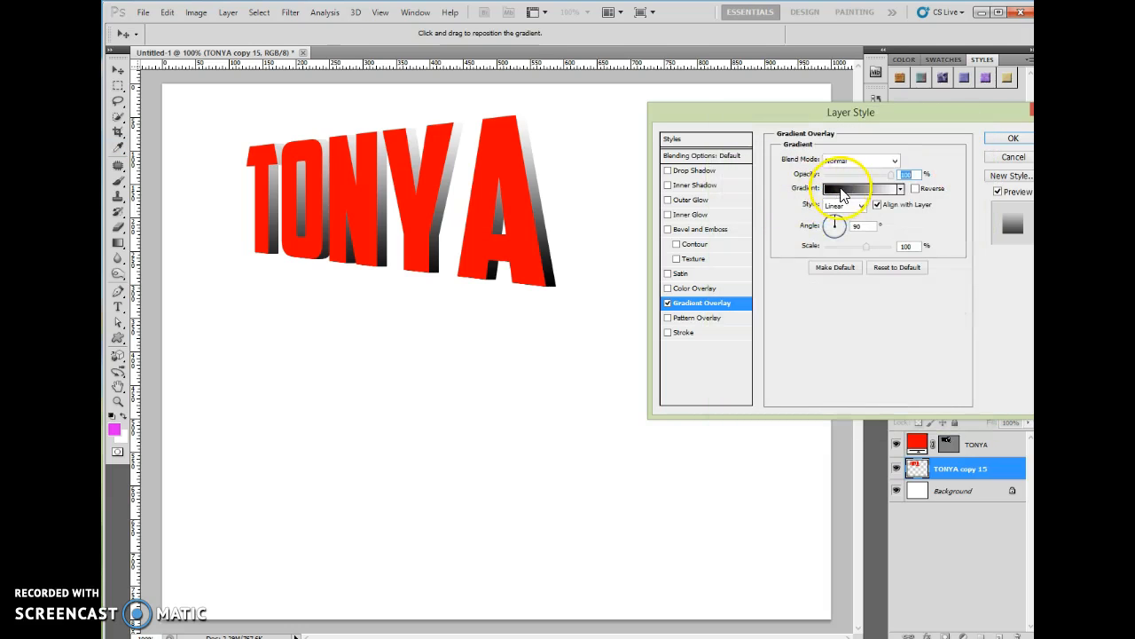
{"action": "left_click", "coordinate": [841, 191]}
{"action": "left_click", "coordinate": [957, 142]}
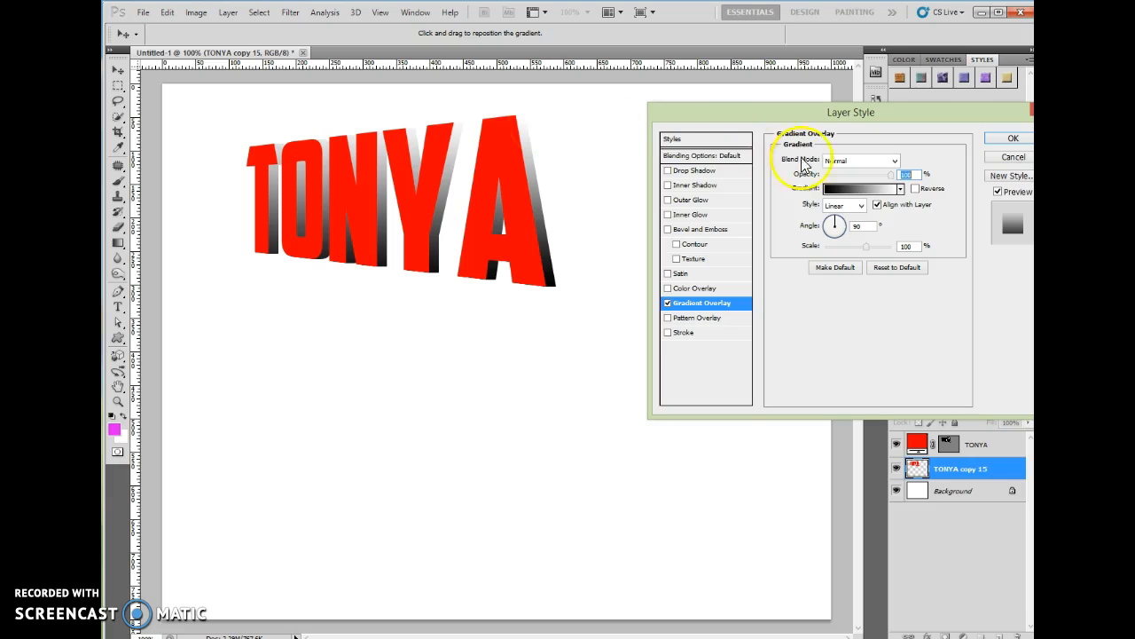
Try several gradient presets and settle on the Red, Green gradient
{"action": "left_click", "coordinate": [858, 188]}
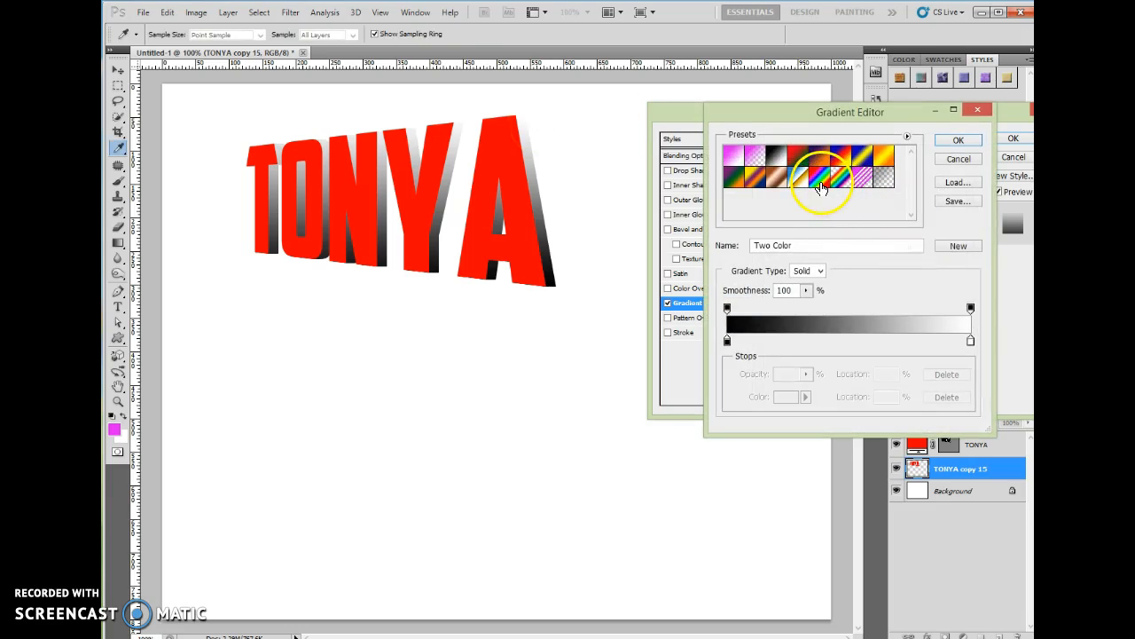
{"action": "left_click", "coordinate": [818, 178]}
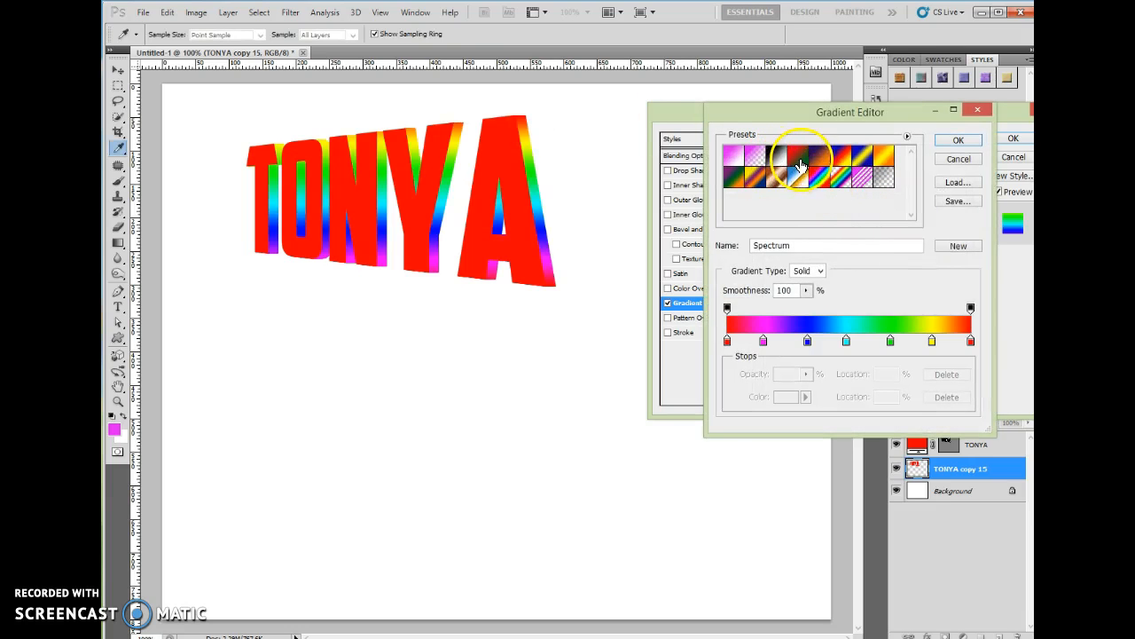
{"action": "left_click", "coordinate": [797, 156]}
{"action": "left_click", "coordinate": [819, 156]}
{"action": "left_click", "coordinate": [765, 180]}
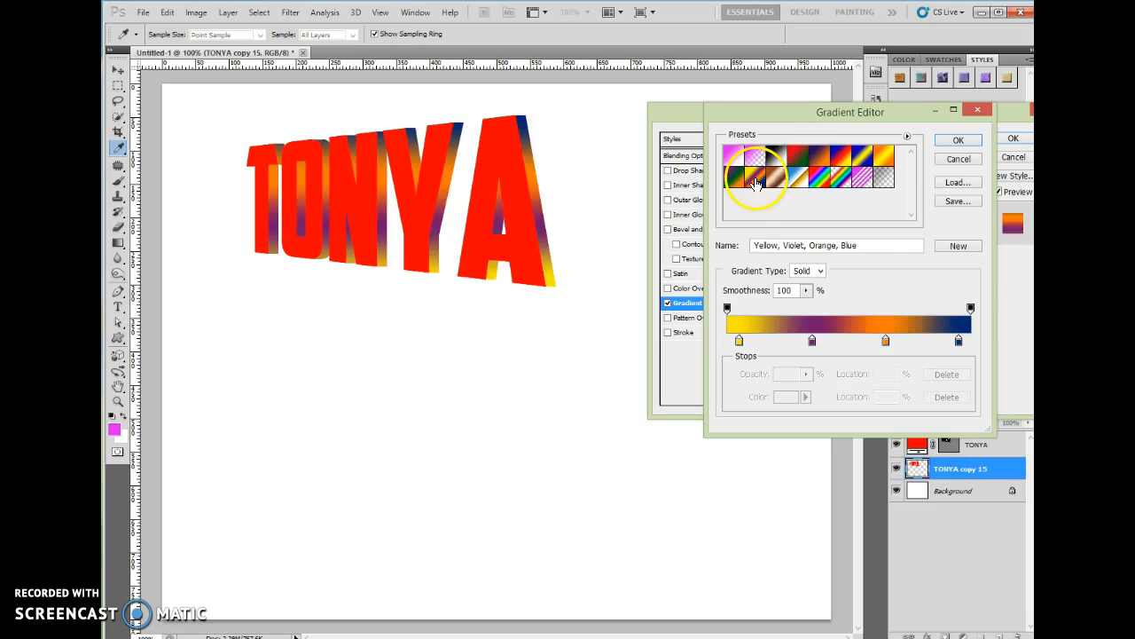
{"action": "left_click", "coordinate": [734, 177]}
{"action": "left_click", "coordinate": [776, 157]}
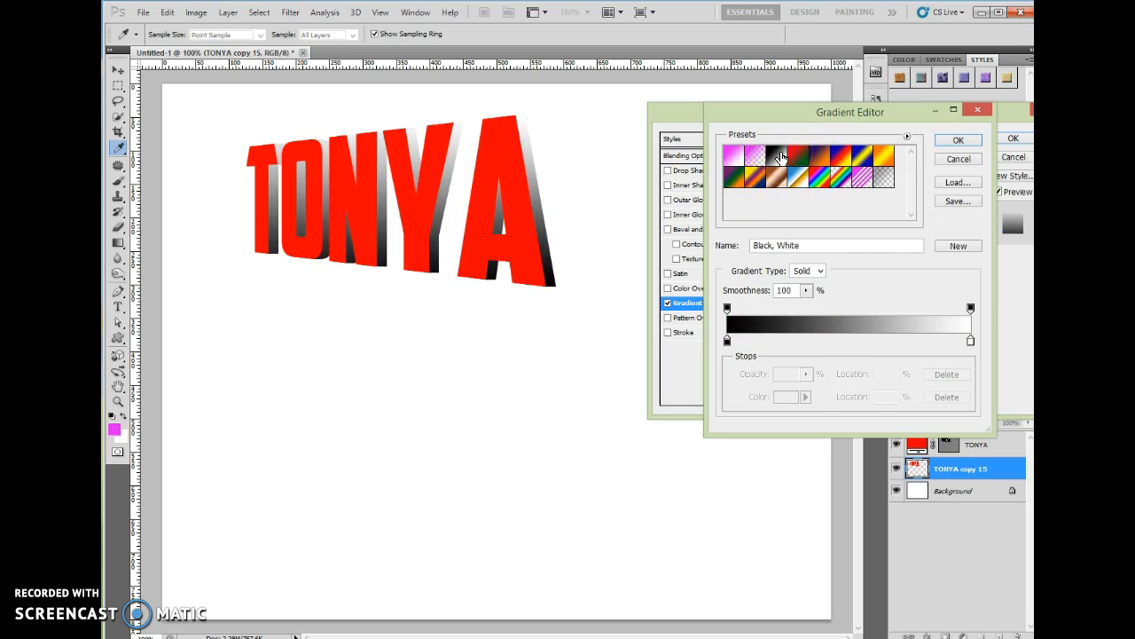
{"action": "left_click", "coordinate": [796, 158]}
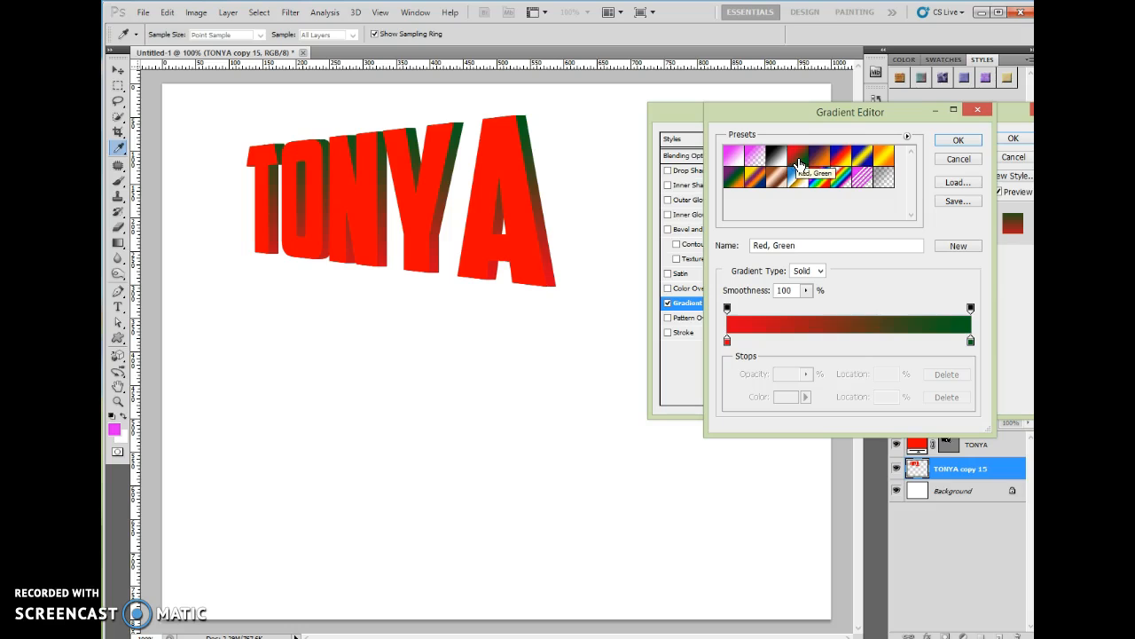
{"action": "left_click", "coordinate": [799, 160]}
Change the green gradient stop to grey 99a09b and accept the red-to-grey gradient
{"action": "left_click", "coordinate": [971, 343]}
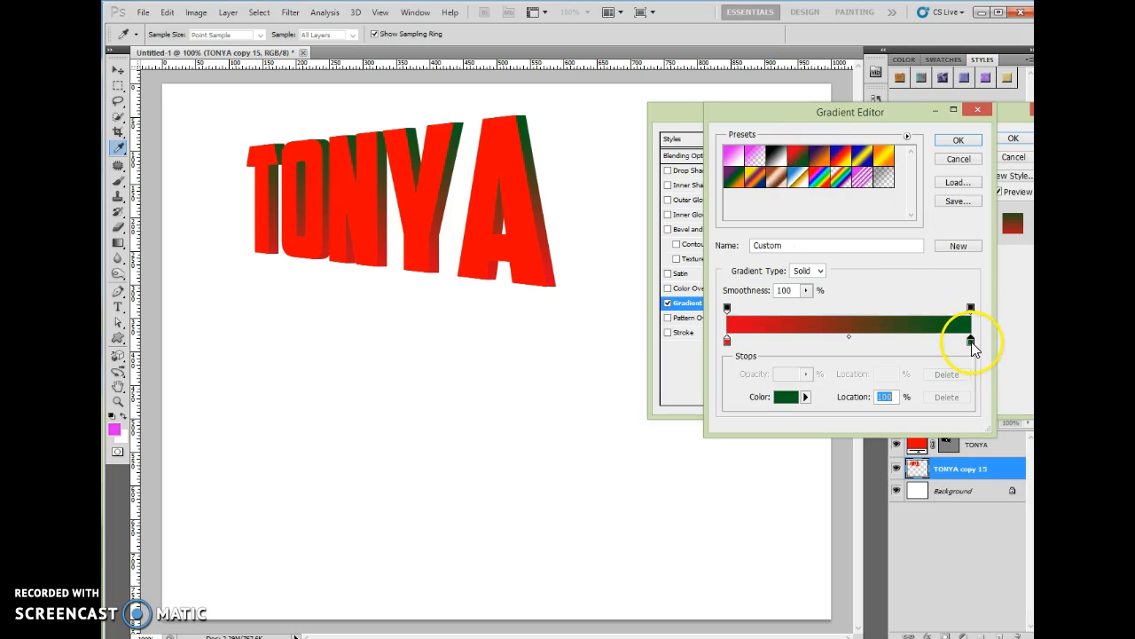
{"action": "double_click", "coordinate": [971, 342]}
{"action": "left_click_drag", "start_coordinate": [758, 282], "coordinate": [687, 203]}
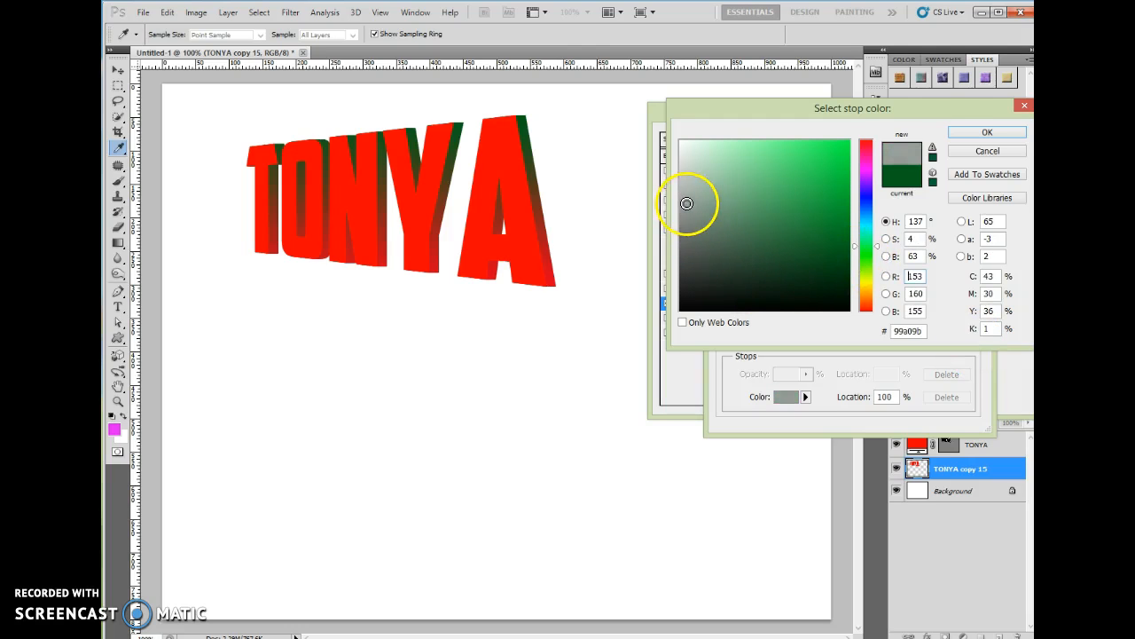
{"action": "left_click", "coordinate": [982, 133]}
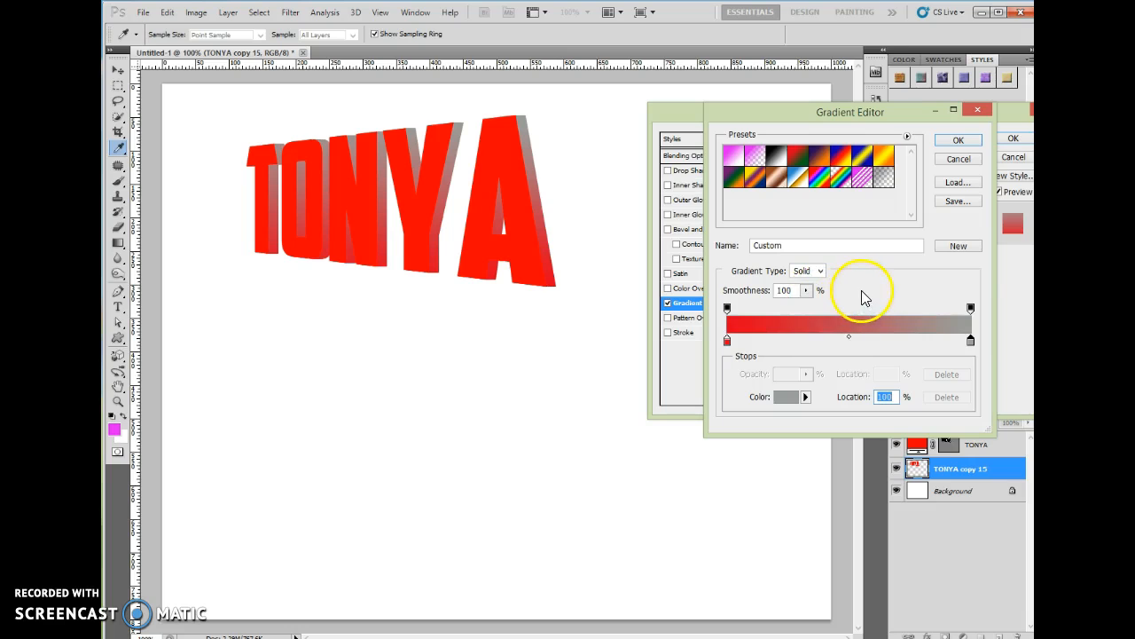
{"action": "left_click", "coordinate": [970, 140]}
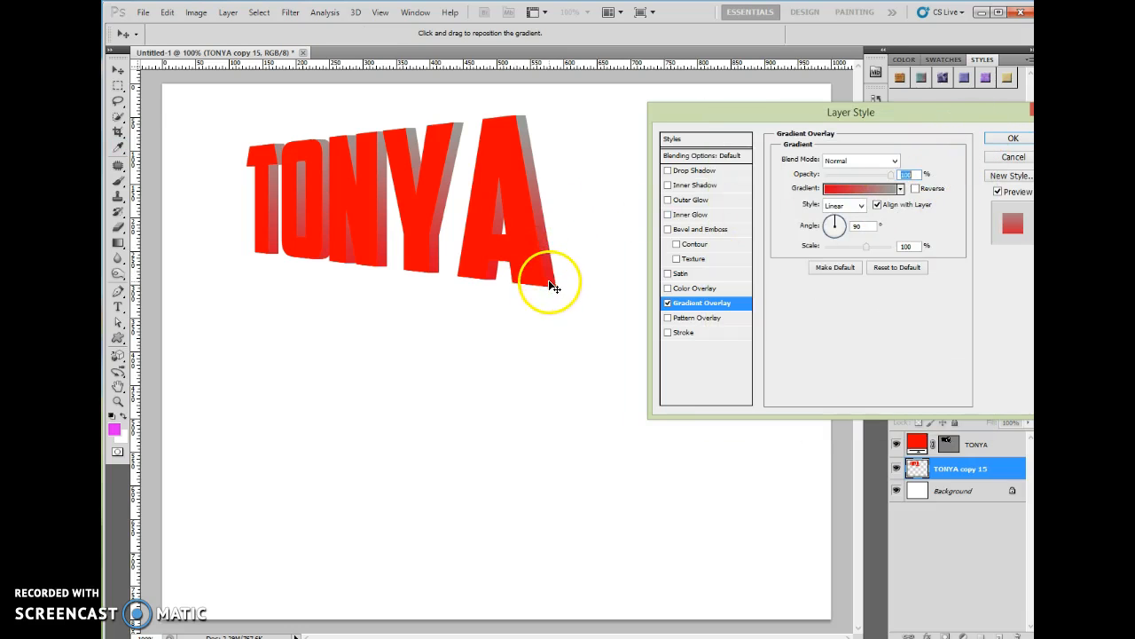
Preview the Radial, Angle, Reflected and Diamond gradient styles, then return to Linear
{"action": "left_click", "coordinate": [842, 205]}
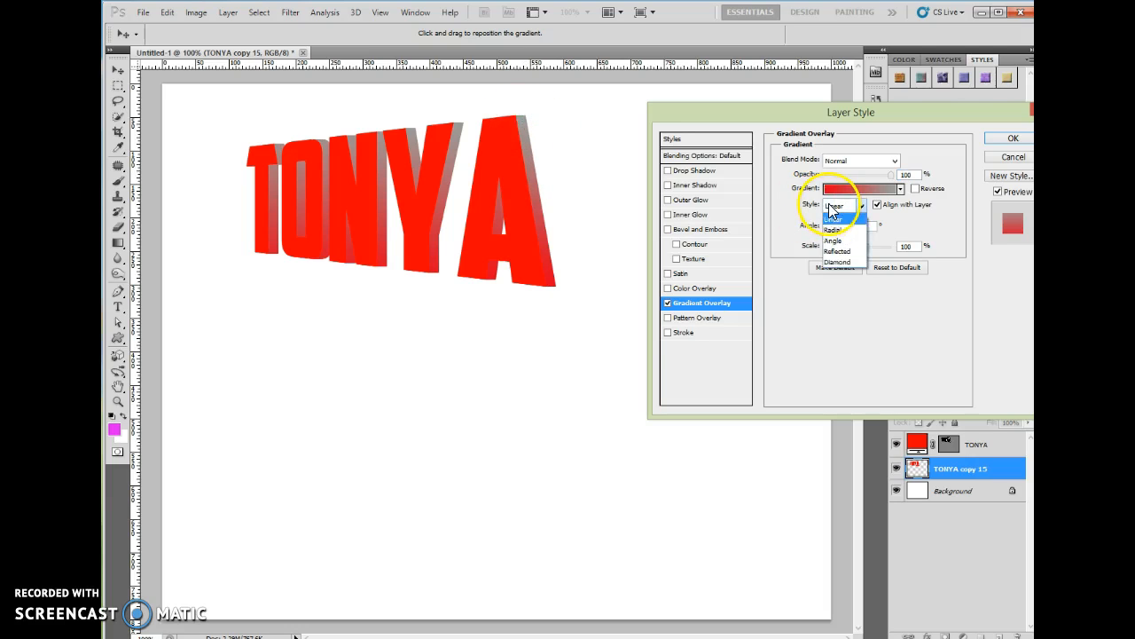
{"action": "left_click", "coordinate": [834, 230]}
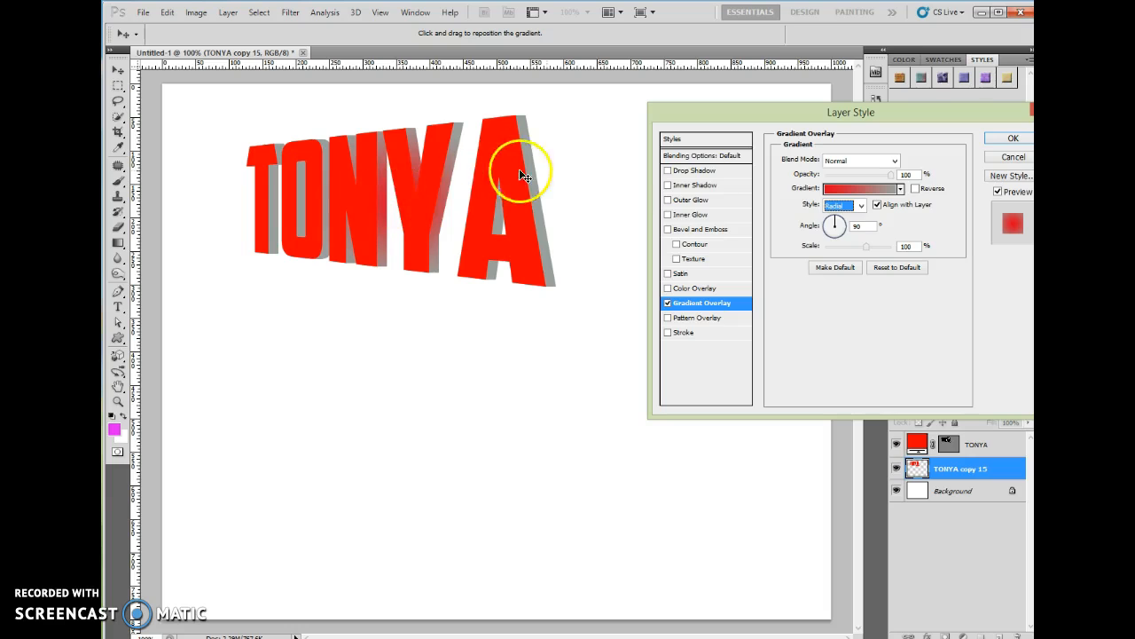
{"action": "left_click", "coordinate": [842, 205]}
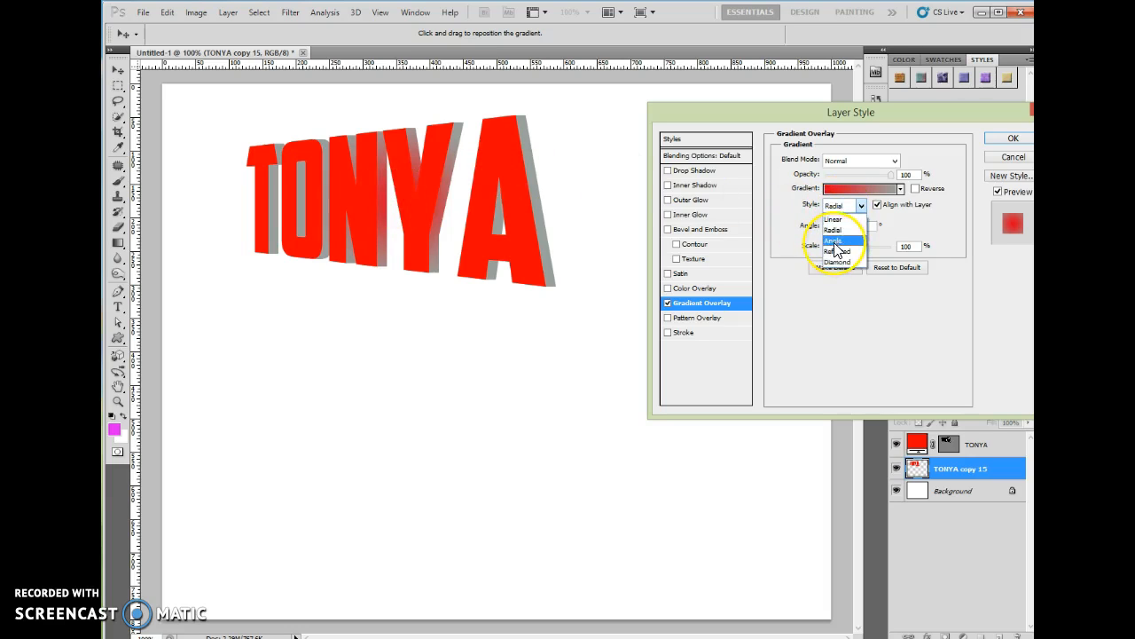
{"action": "left_click", "coordinate": [834, 241]}
{"action": "left_click", "coordinate": [839, 206]}
{"action": "left_click", "coordinate": [832, 250]}
{"action": "left_click", "coordinate": [842, 205]}
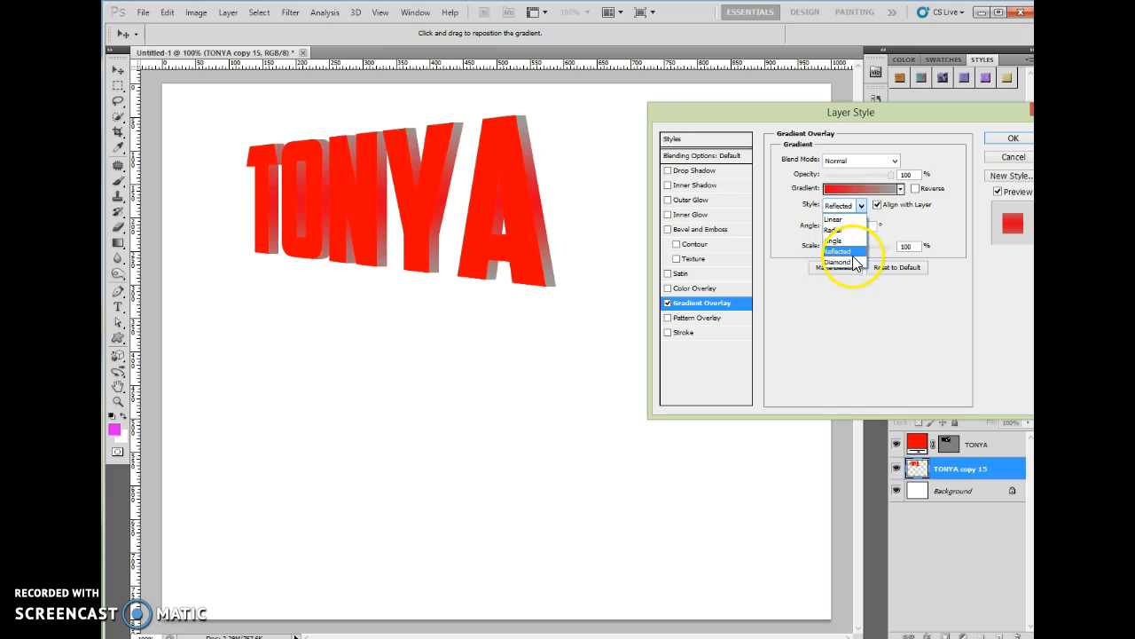
{"action": "left_click", "coordinate": [847, 260]}
{"action": "left_click", "coordinate": [843, 205]}
{"action": "left_click", "coordinate": [839, 221]}
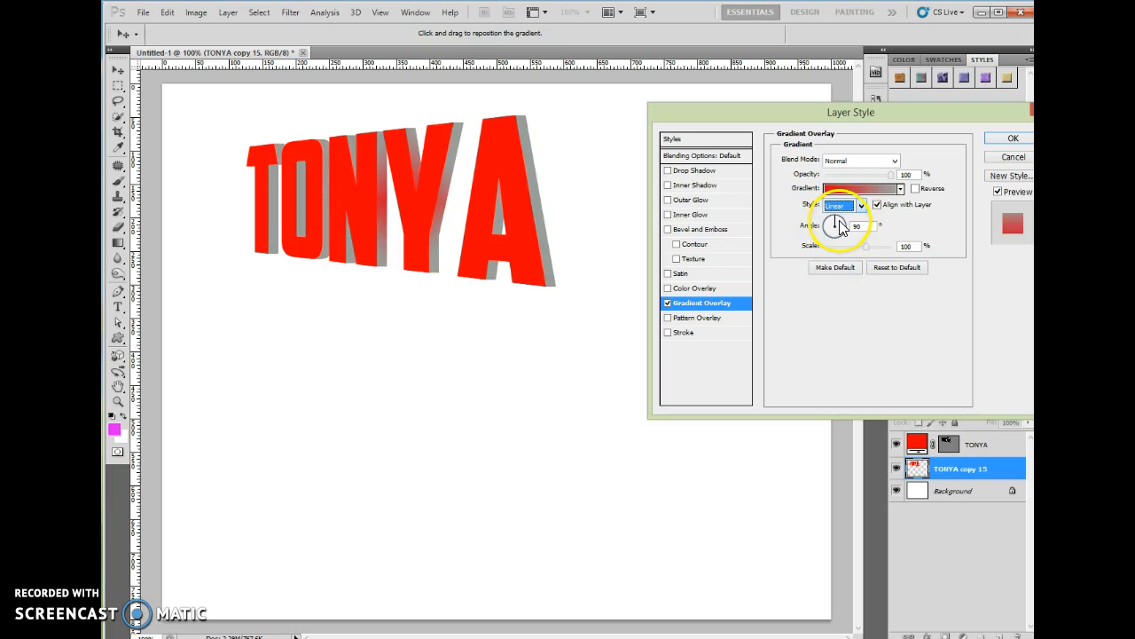
Rotate the gradient angle so grey falls on the right edges and apply the overlay
{"action": "left_click_drag", "start_coordinate": [837, 226], "coordinate": [845, 241]}
{"action": "mouse_move", "coordinate": [837, 243]}
{"action": "left_mouse_down"}
{"action": "mouse_move", "coordinate": [827, 232]}
{"action": "mouse_move", "coordinate": [842, 241]}
{"action": "left_mouse_up"}
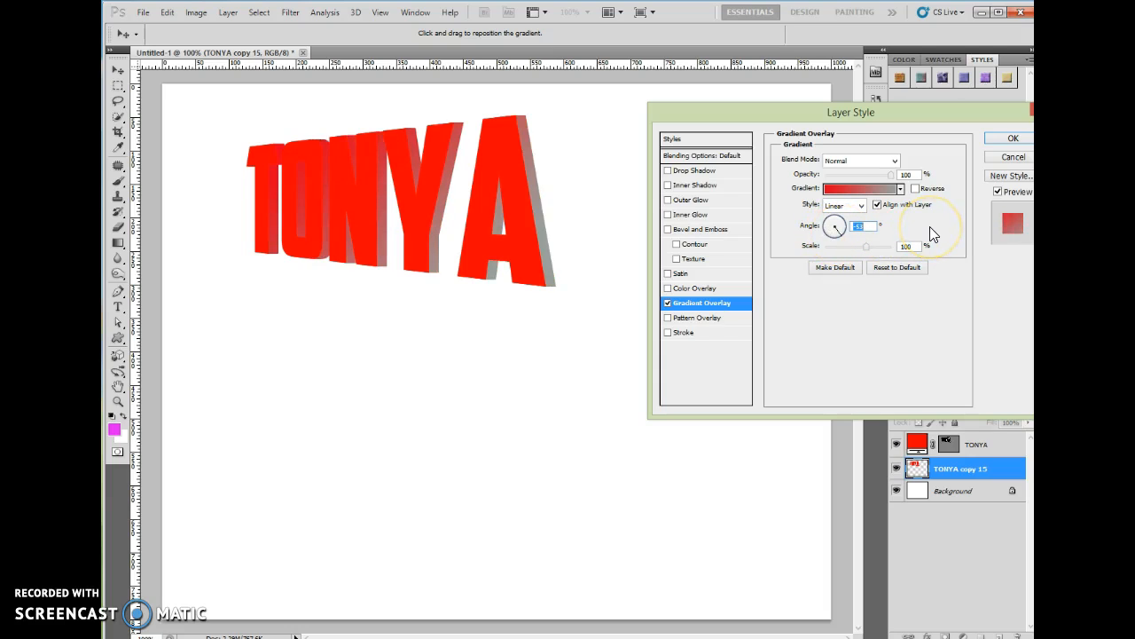
{"action": "left_click", "coordinate": [1013, 138]}
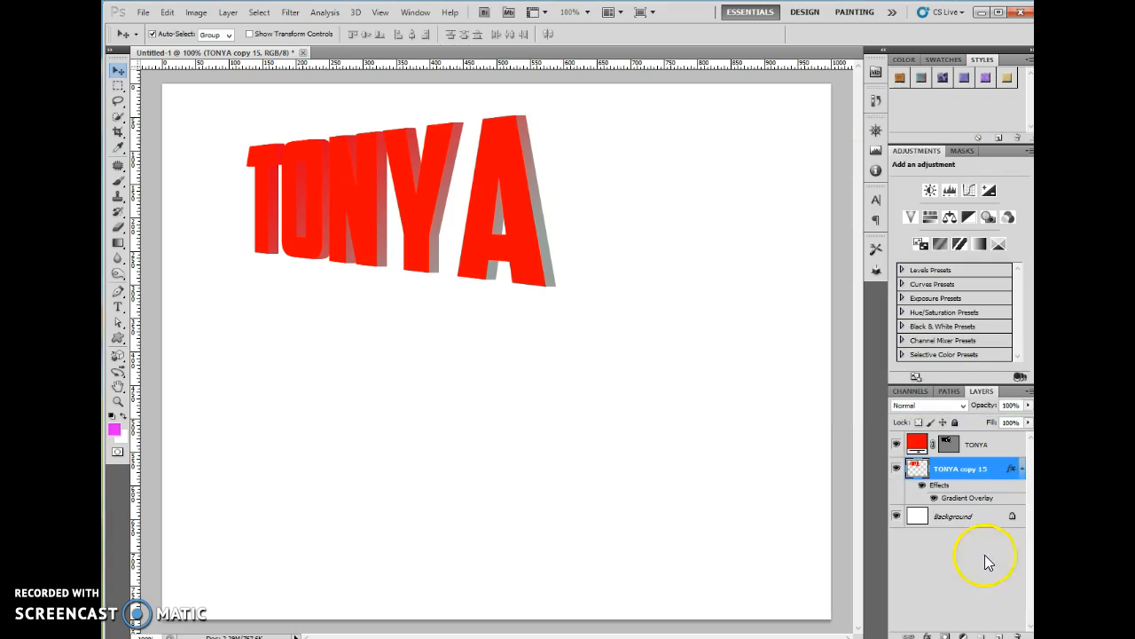
{"action": "left_click", "coordinate": [970, 559]}
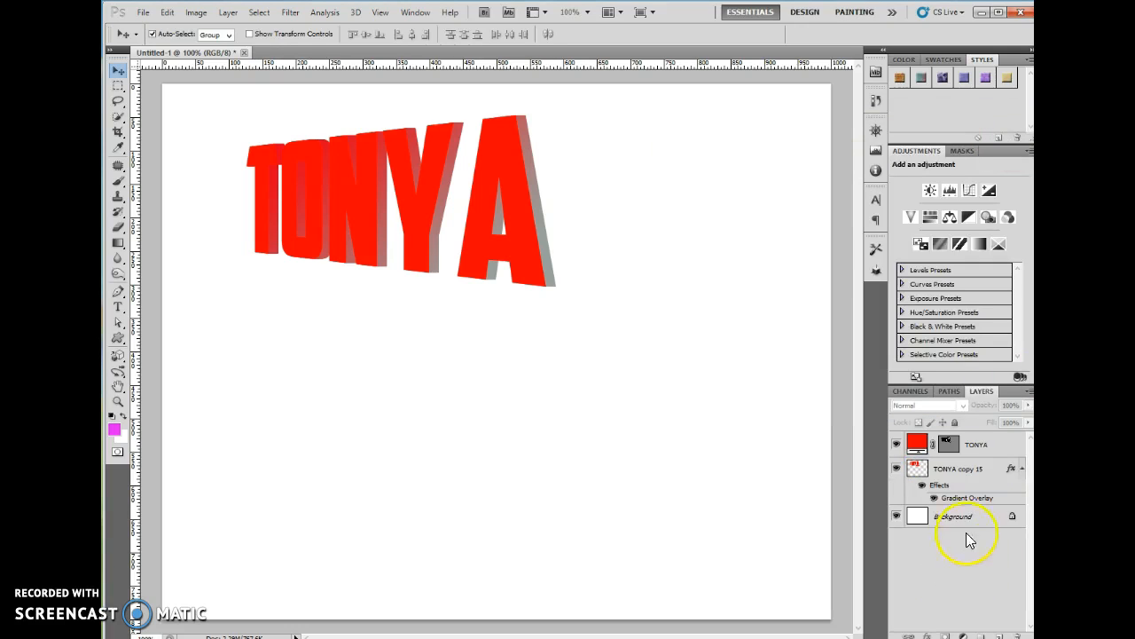
{"action": "left_click", "coordinate": [951, 522]}
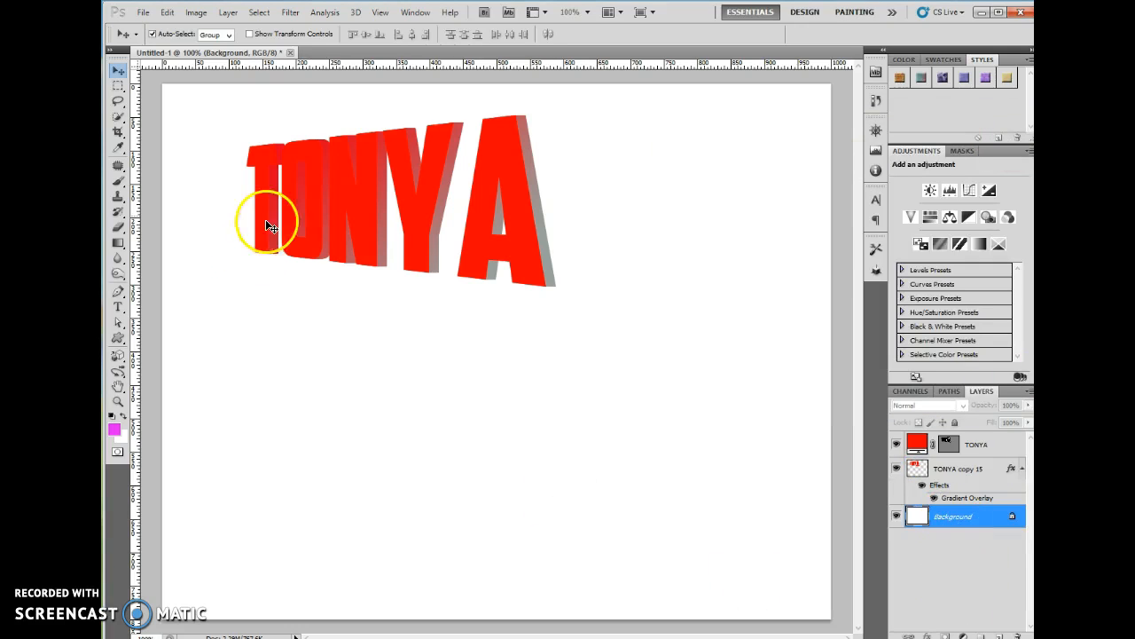
{"action": "left_click", "coordinate": [974, 443]}
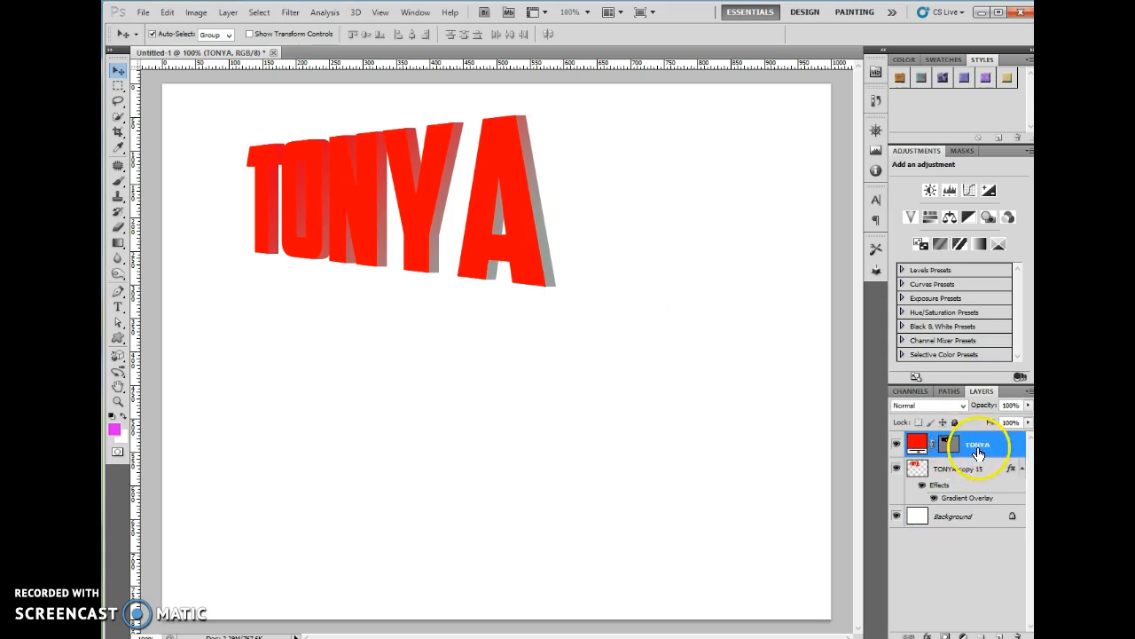
Outline the TONYA text with a 1 px dark red (#990a0a) outside stroke
{"action": "left_click", "coordinate": [929, 633]}
{"action": "left_click", "coordinate": [940, 626]}
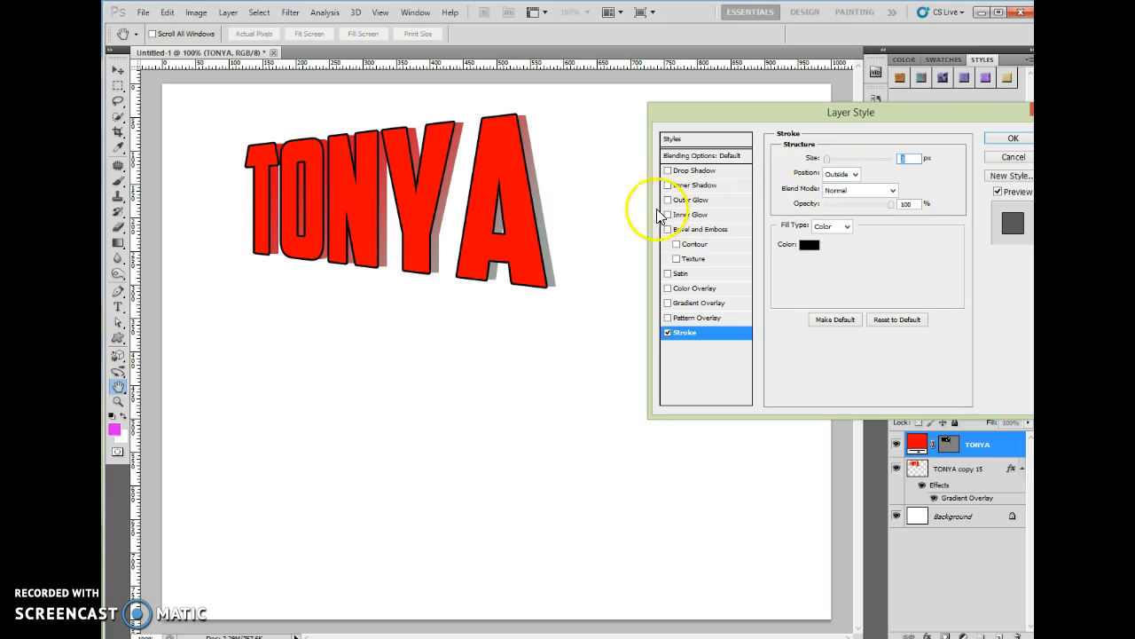
{"action": "left_click_drag", "start_coordinate": [828, 158], "coordinate": [824, 159]}
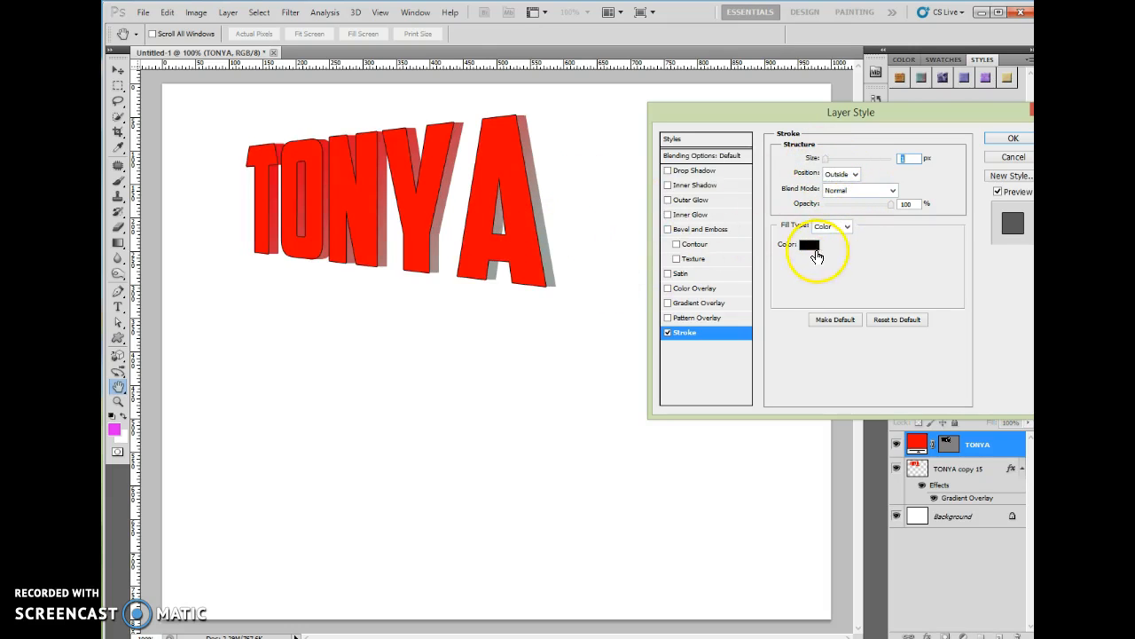
{"action": "left_click", "coordinate": [808, 245]}
{"action": "mouse_move", "coordinate": [865, 225]}
{"action": "left_mouse_down"}
{"action": "mouse_move", "coordinate": [870, 139]}
{"action": "mouse_move", "coordinate": [839, 152]}
{"action": "mouse_move", "coordinate": [839, 208]}
{"action": "left_mouse_up"}
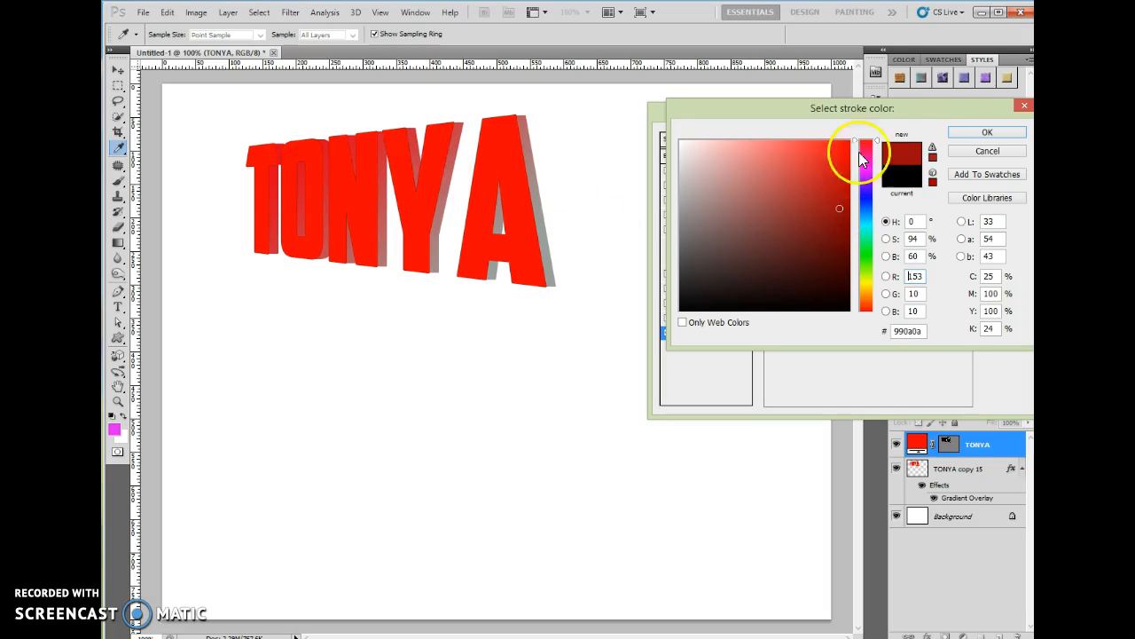
{"action": "left_click", "coordinate": [969, 138]}
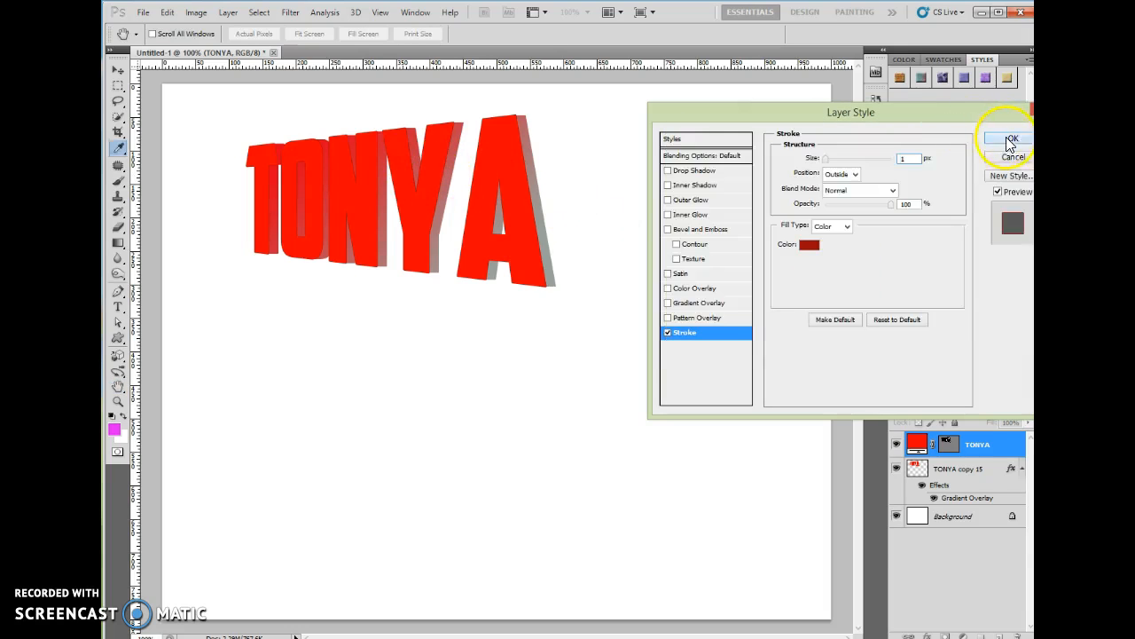
{"action": "left_click", "coordinate": [974, 131]}
{"action": "left_click", "coordinate": [949, 548]}
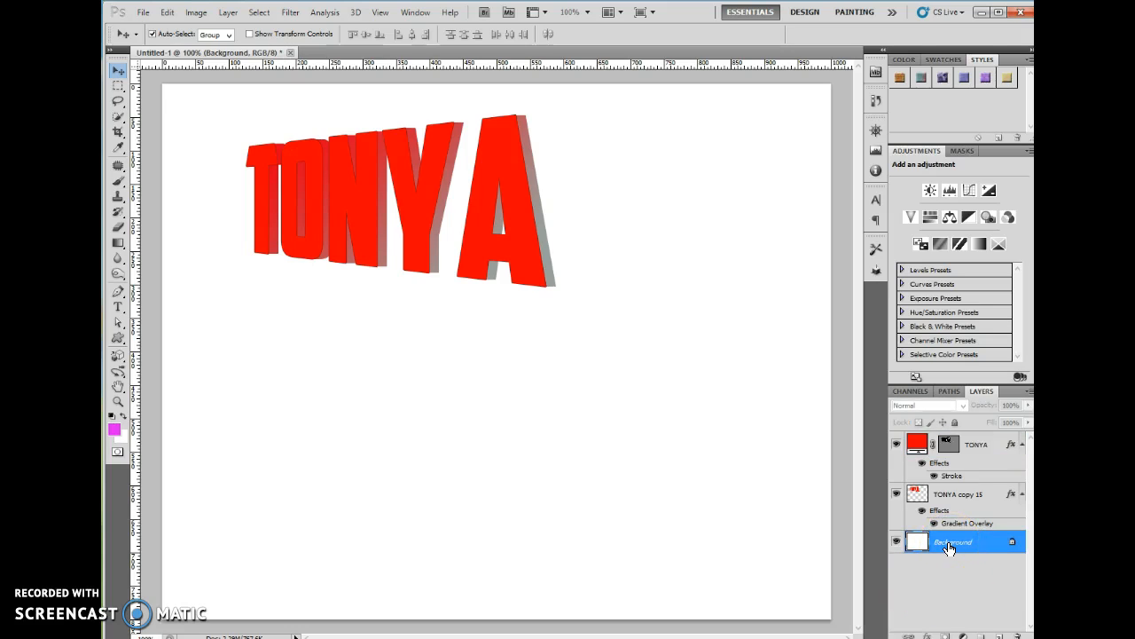
{"action": "left_click", "coordinate": [957, 477]}
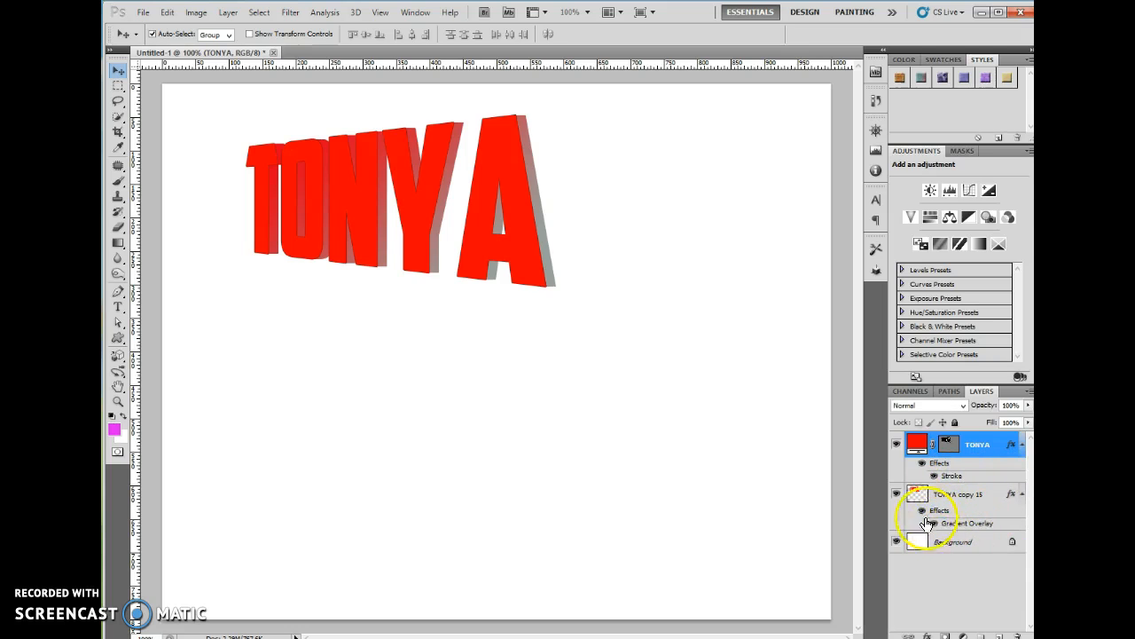
{"action": "left_click", "coordinate": [896, 494]}
{"action": "left_click", "coordinate": [896, 494]}
{"action": "left_click", "coordinate": [963, 521]}
{"action": "left_click", "coordinate": [918, 443]}
{"action": "left_click", "coordinate": [896, 494]}
{"action": "left_click", "coordinate": [895, 494]}
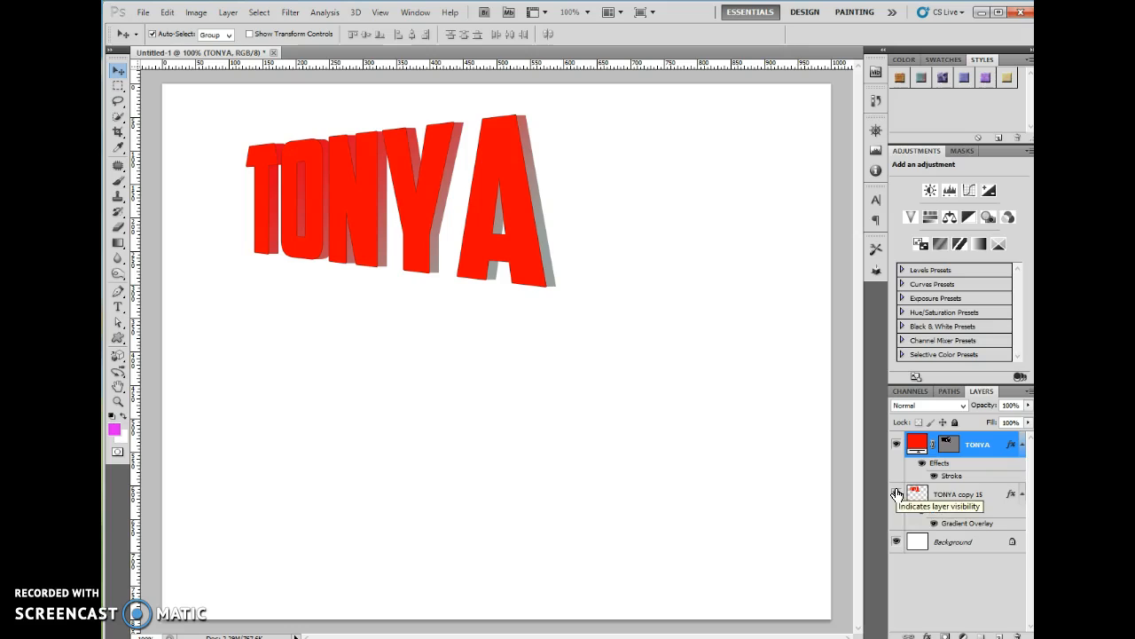
{"action": "left_click", "coordinate": [976, 608]}
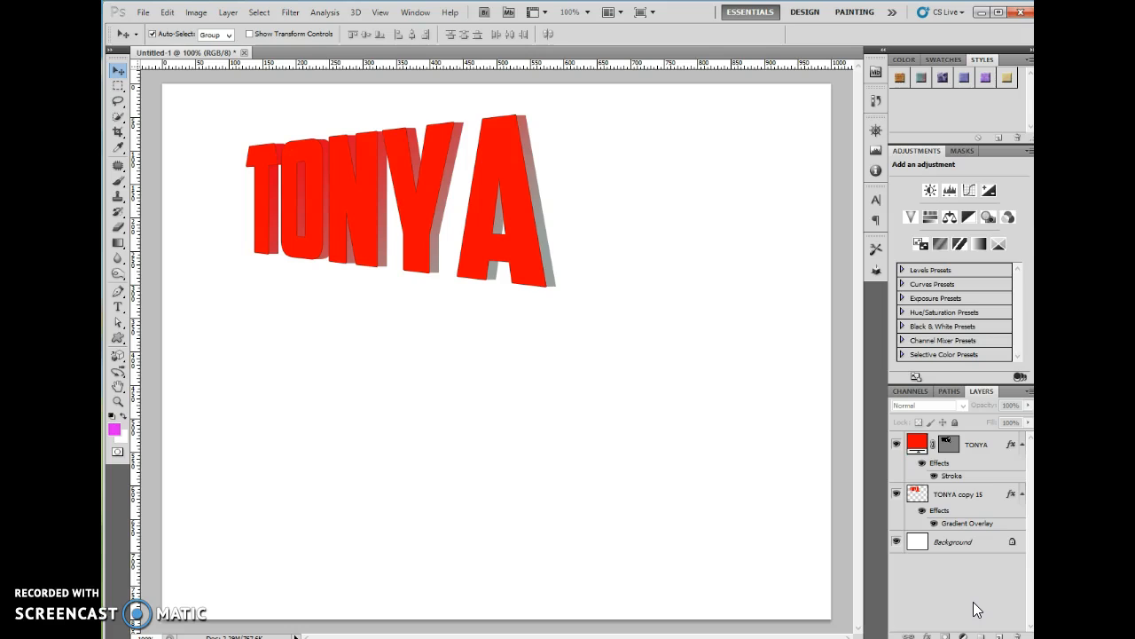
{"action": "left_click", "coordinate": [971, 446]}
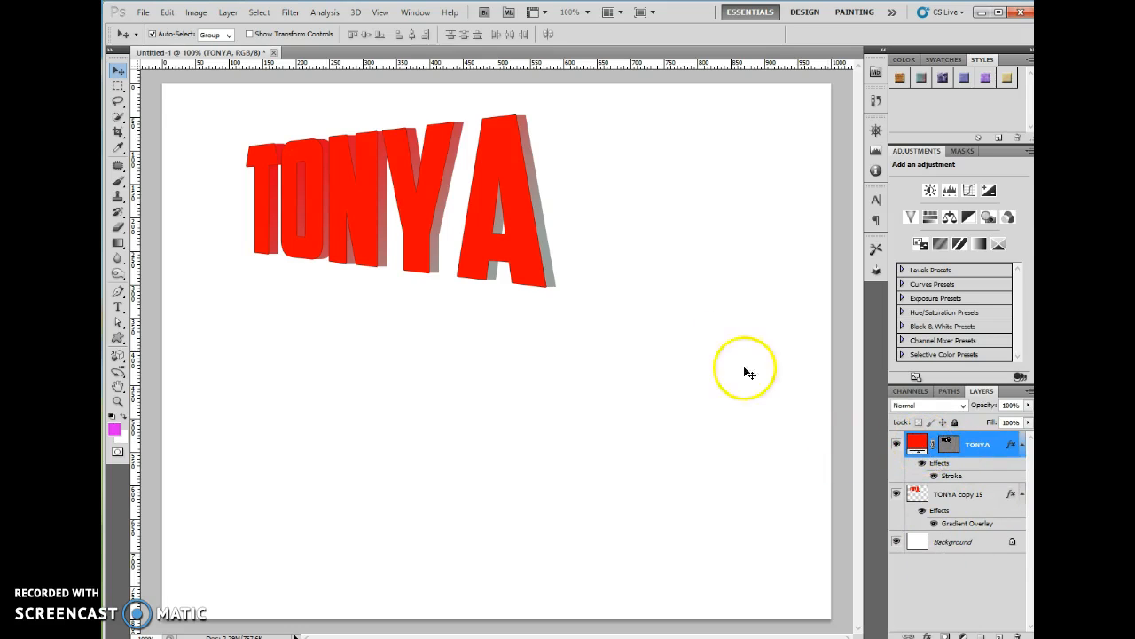
Drag a duplicate of the flat TONYA below the 3D text and rename its layer 'crazy tonya'
{"action": "left_click_drag", "start_coordinate": [431, 218], "coordinate": [434, 455]}
{"action": "key", "text": "ctrl+j"}
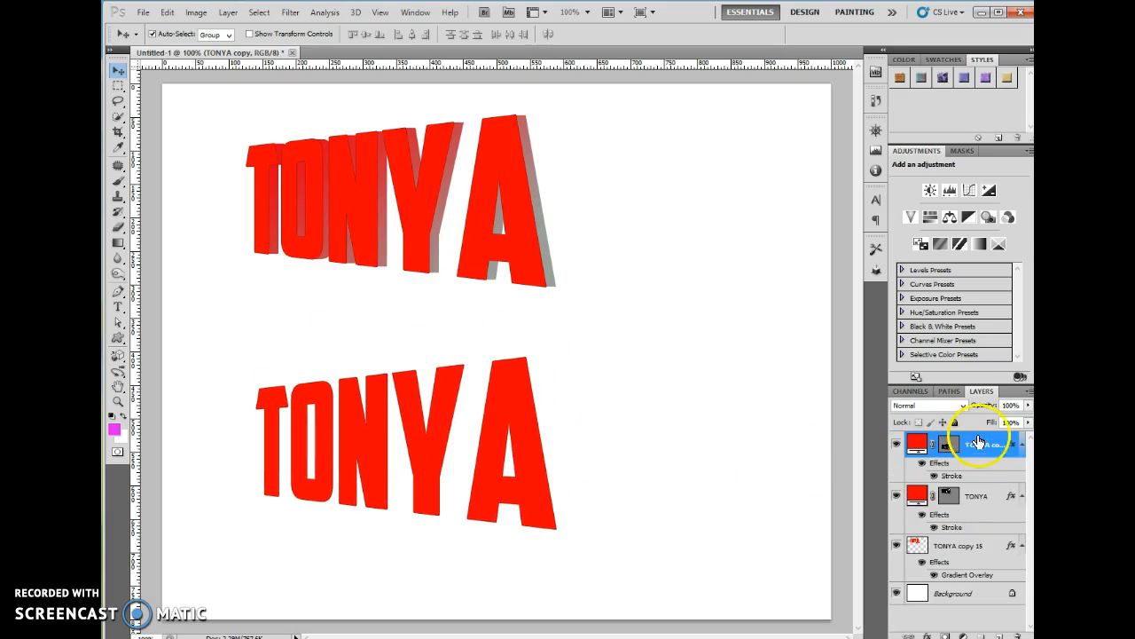
{"action": "left_click", "coordinate": [895, 446]}
{"action": "left_click", "coordinate": [895, 447]}
{"action": "double_click", "coordinate": [983, 445]}
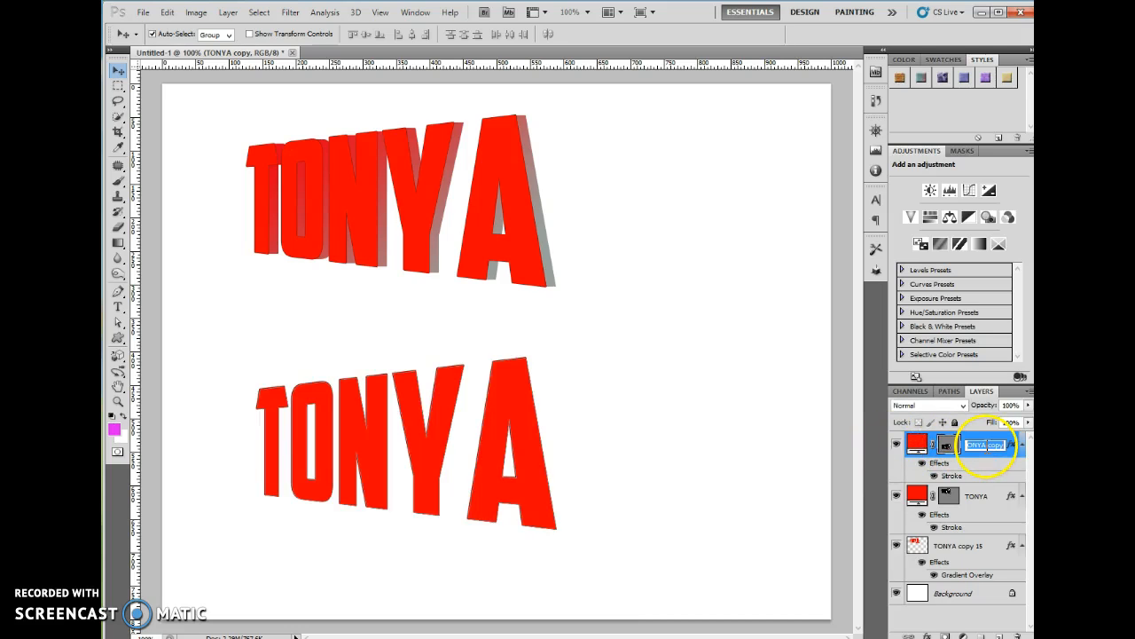
{"action": "key", "text": "Return"}
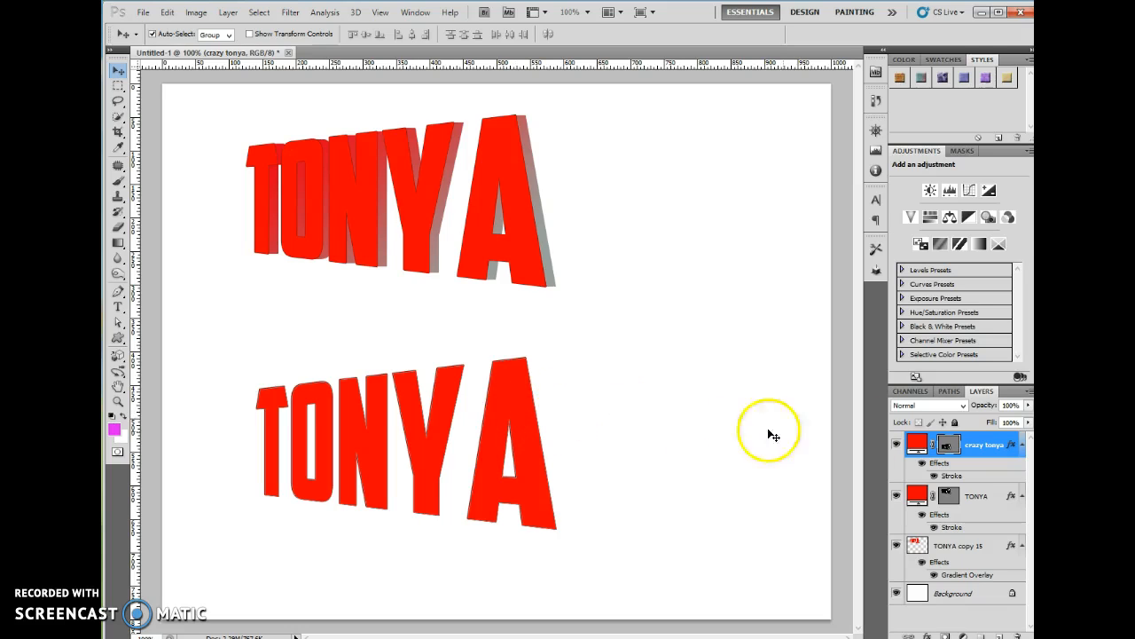
{"action": "left_click_drag", "start_coordinate": [125, 326], "coordinate": [157, 321]}
With the Direct Selection Tool, pull the lower A's top corner outward
{"action": "left_click", "coordinate": [121, 332]}
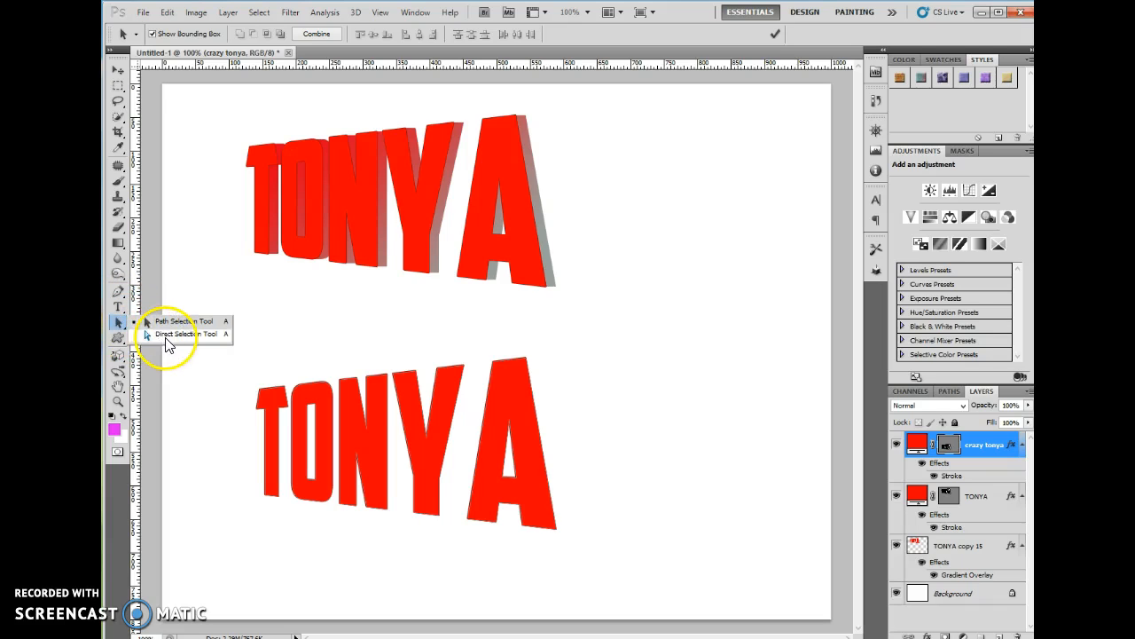
{"action": "left_click", "coordinate": [165, 337]}
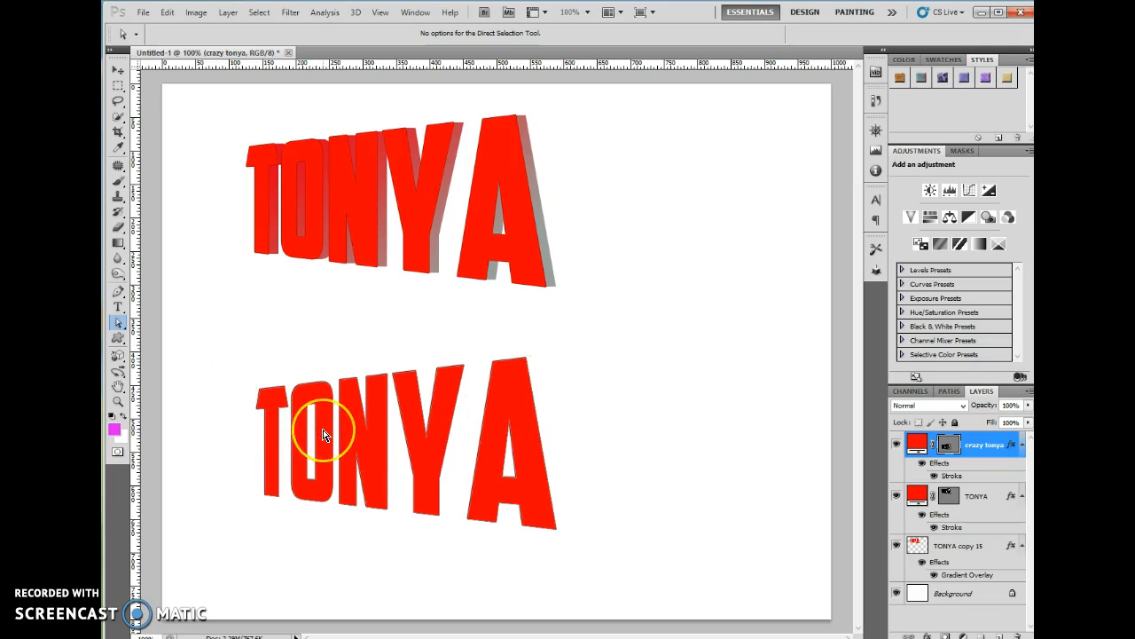
{"action": "left_click", "coordinate": [499, 371]}
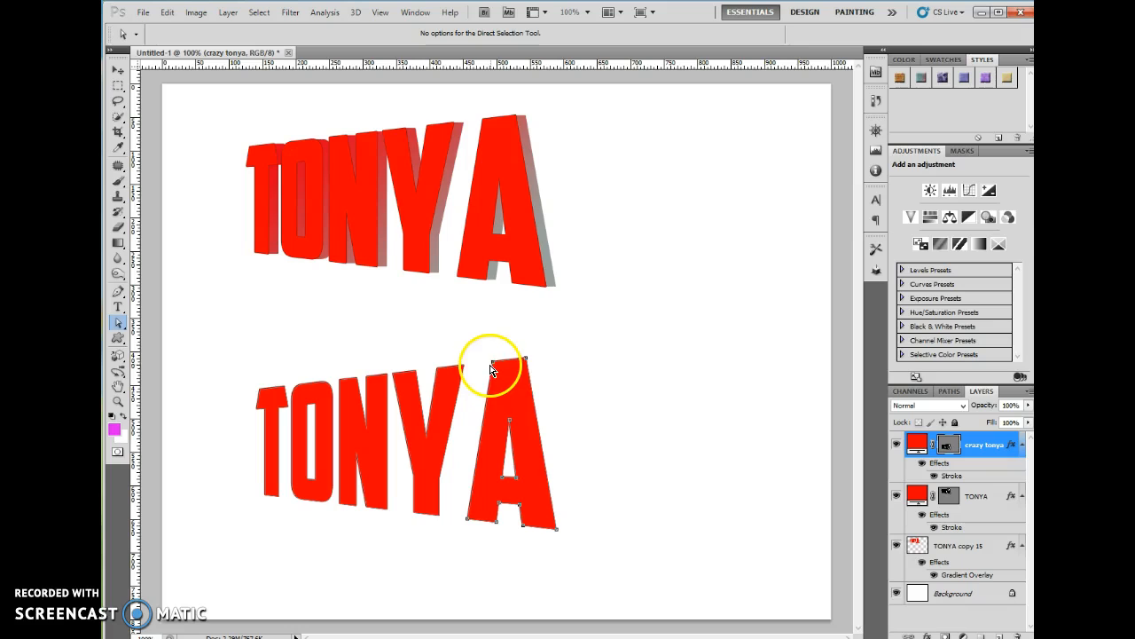
{"action": "left_click_drag", "start_coordinate": [523, 361], "coordinate": [524, 347]}
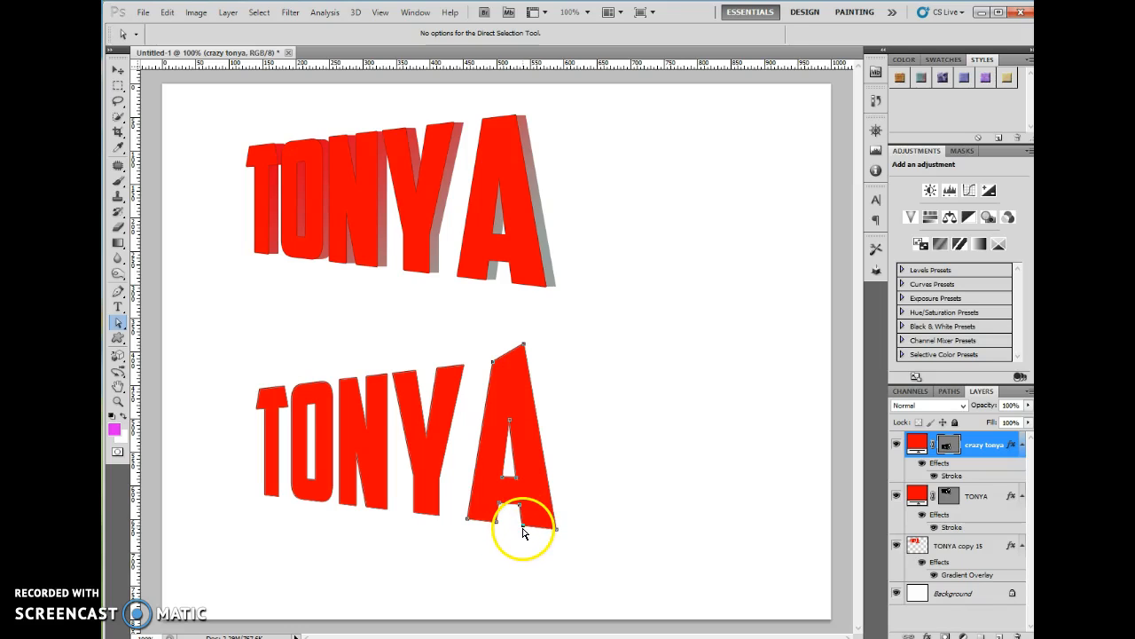
{"action": "left_click_drag", "start_coordinate": [520, 503], "coordinate": [512, 533]}
{"action": "key", "text": "ctrl+z"}
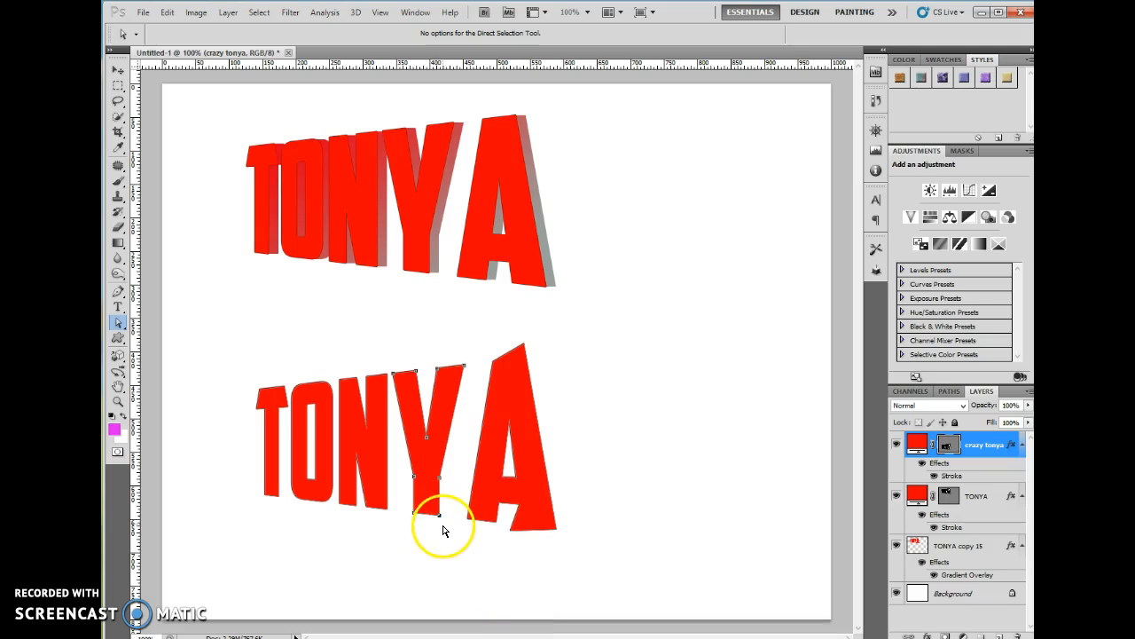
Stretch the Y's bottom corner, spike the O's top, and pull the T's top-left corner out
{"action": "left_click_drag", "start_coordinate": [438, 520], "coordinate": [440, 525]}
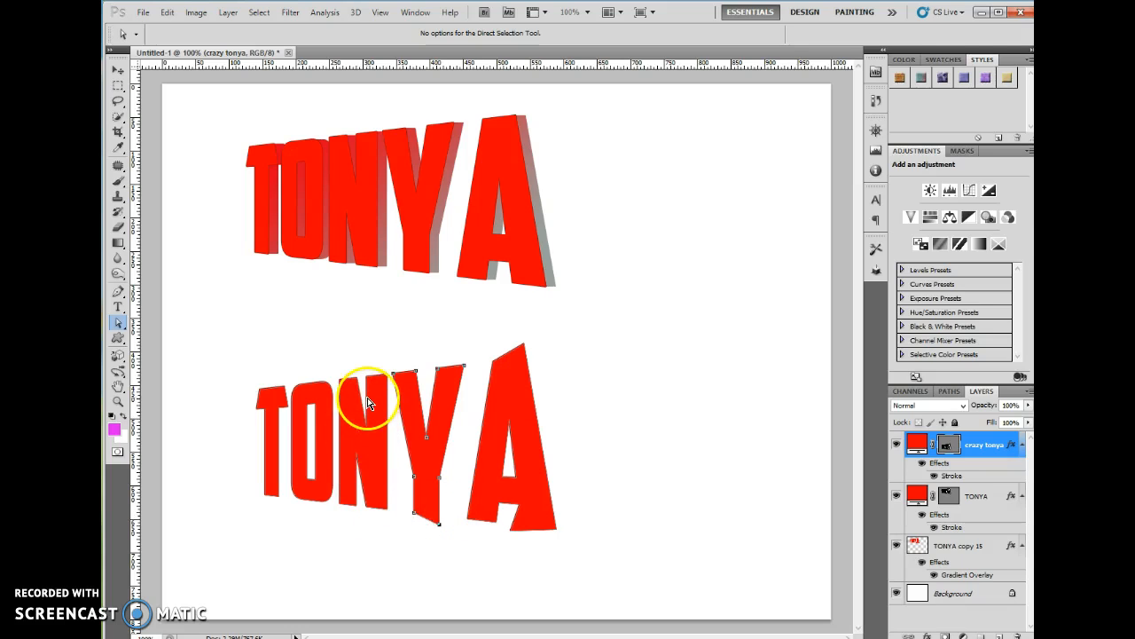
{"action": "left_click", "coordinate": [373, 382]}
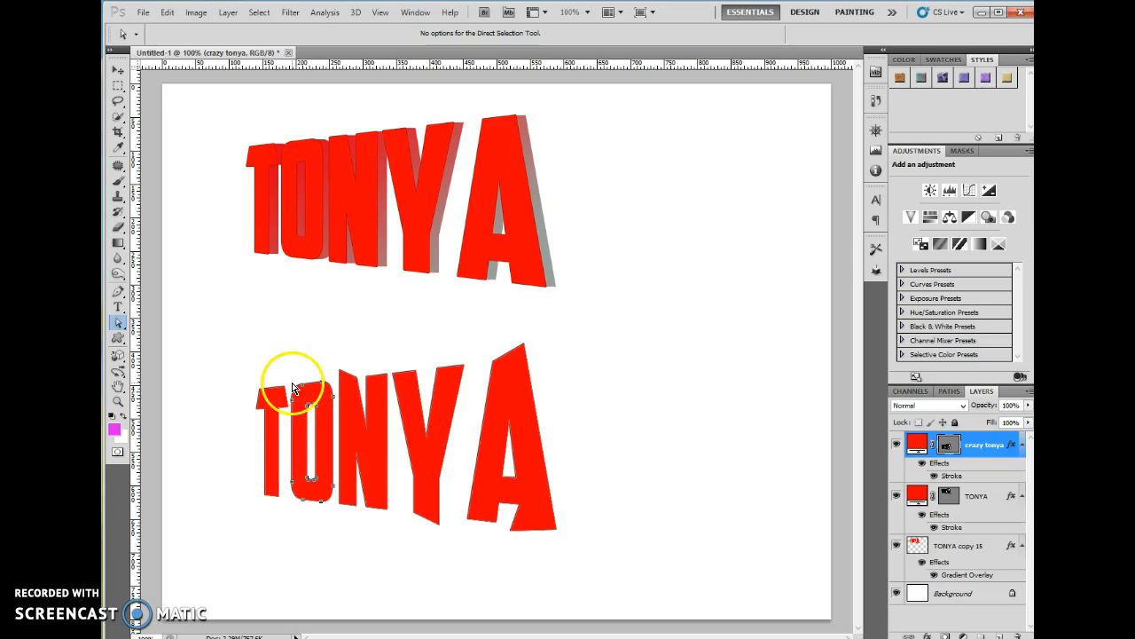
{"action": "mouse_move", "coordinate": [307, 384]}
{"action": "left_mouse_down"}
{"action": "mouse_move", "coordinate": [302, 372]}
{"action": "mouse_move", "coordinate": [321, 371]}
{"action": "left_mouse_up"}
{"action": "left_click", "coordinate": [264, 392]}
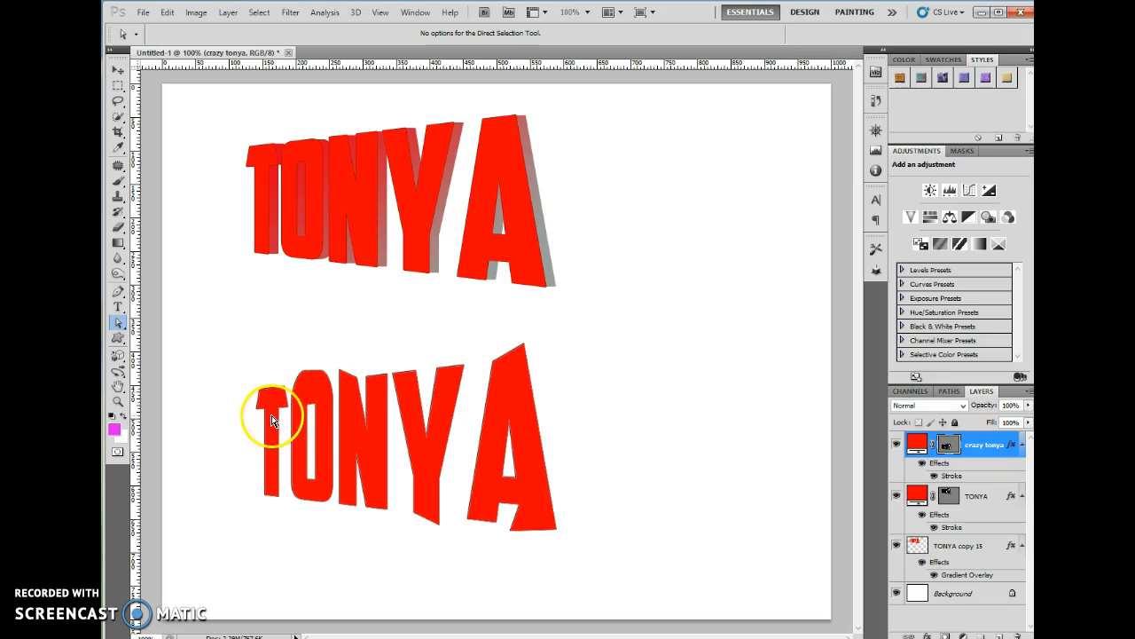
{"action": "left_click_drag", "start_coordinate": [274, 390], "coordinate": [230, 387]}
{"action": "left_click", "coordinate": [609, 443]}
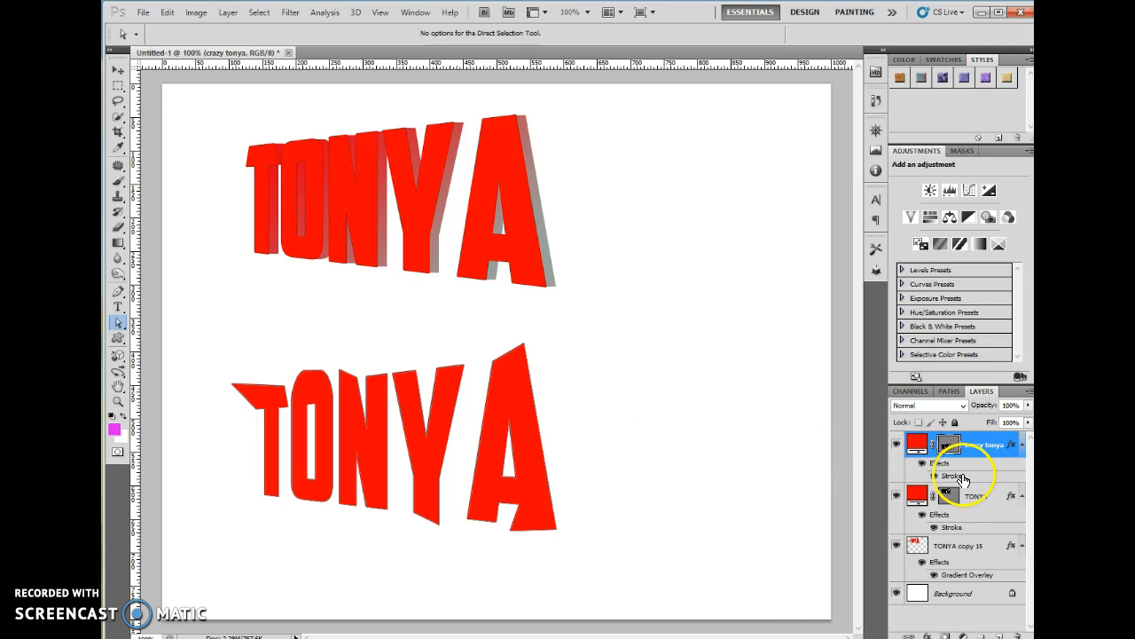
Add a Pattern Overlay to crazy tonya and load the Texture Fill 2 pattern set
{"action": "left_click", "coordinate": [928, 634]}
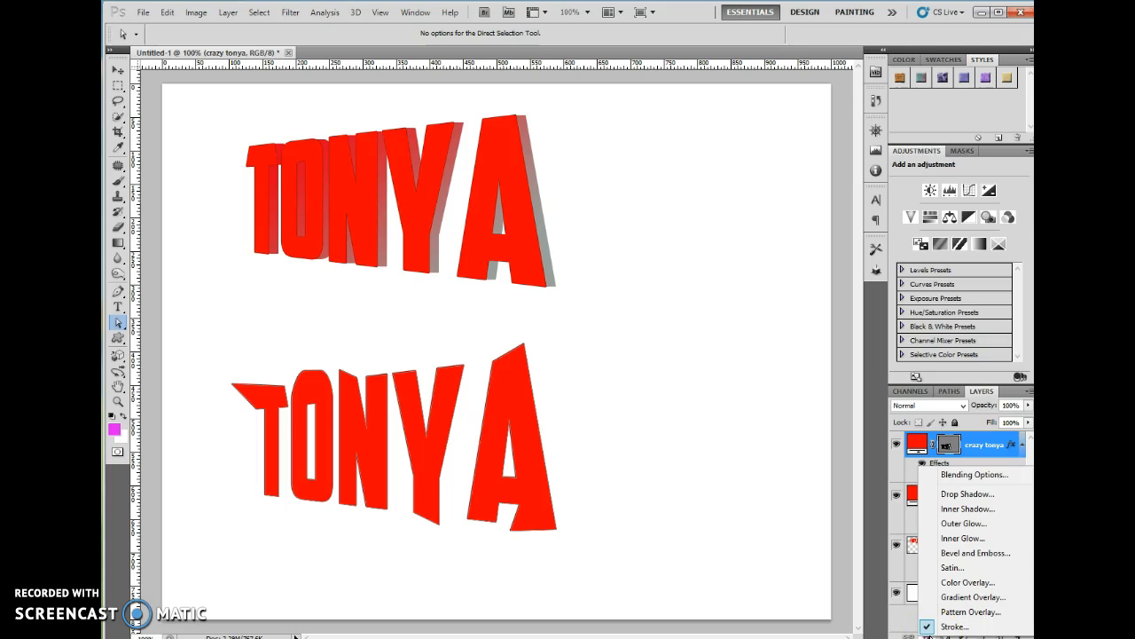
{"action": "left_click", "coordinate": [972, 612]}
{"action": "left_click_drag", "start_coordinate": [816, 108], "coordinate": [755, 156]}
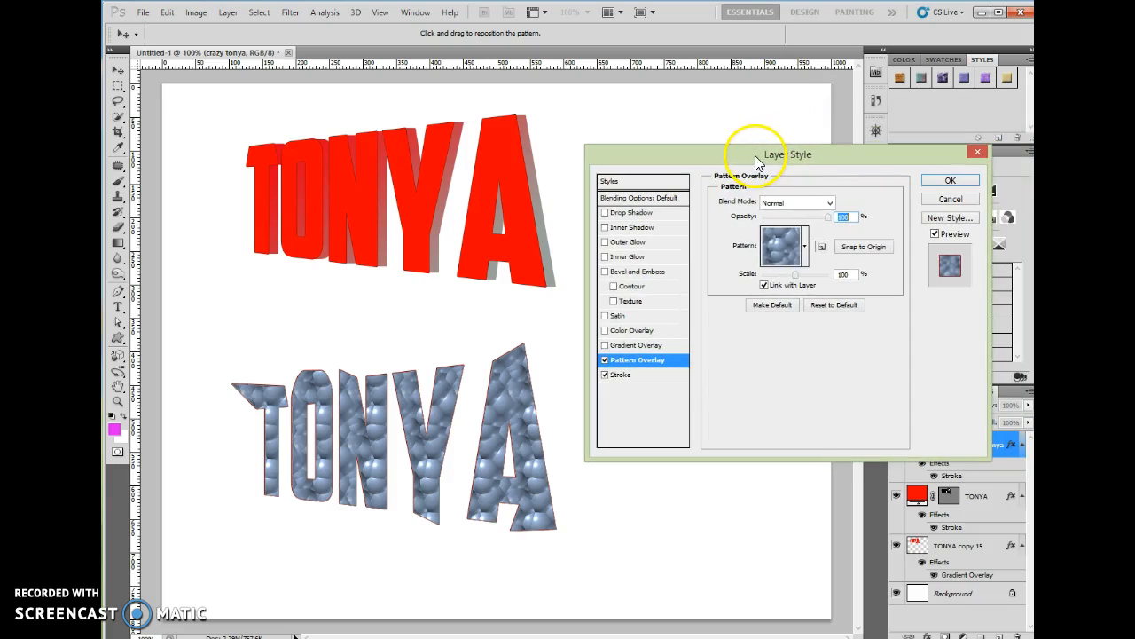
{"action": "left_click", "coordinate": [805, 249]}
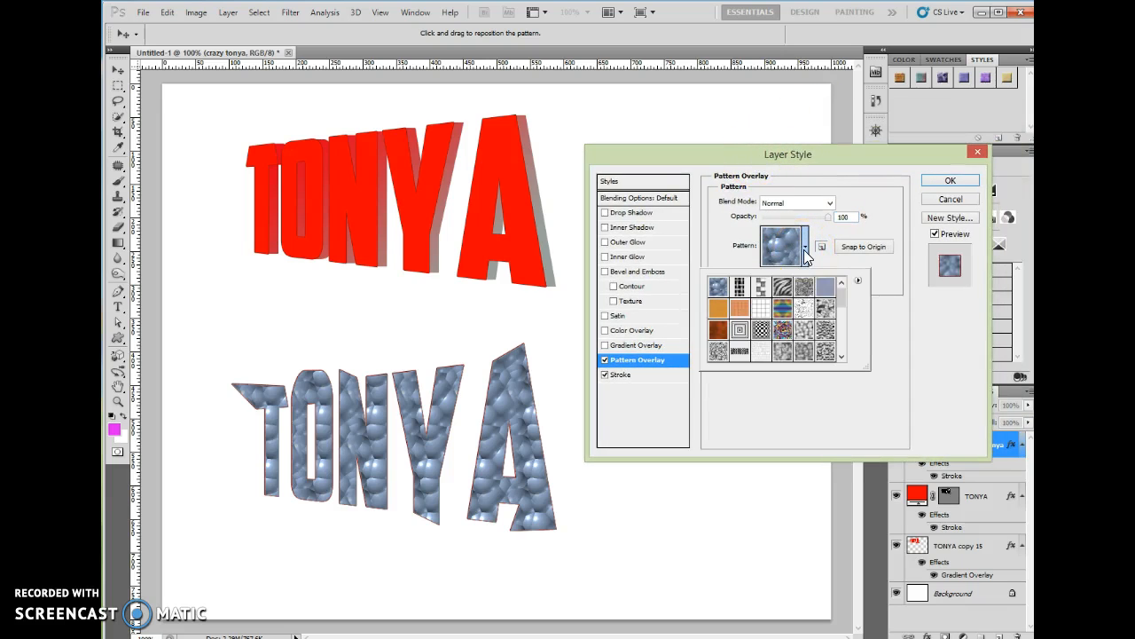
{"action": "left_click", "coordinate": [859, 282]}
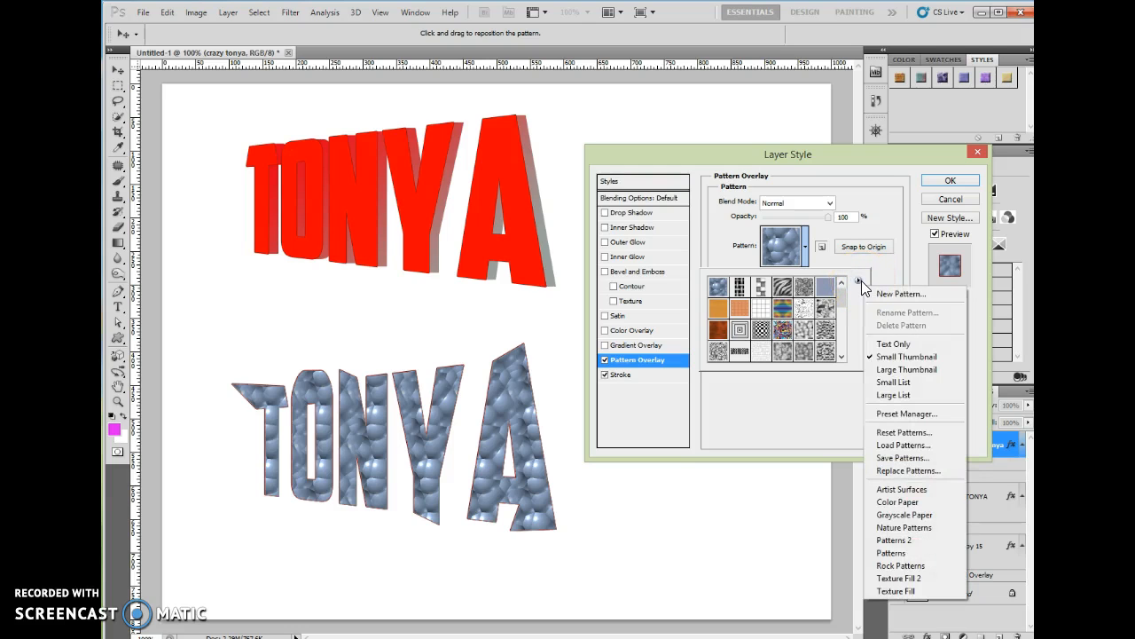
{"action": "left_click", "coordinate": [905, 579]}
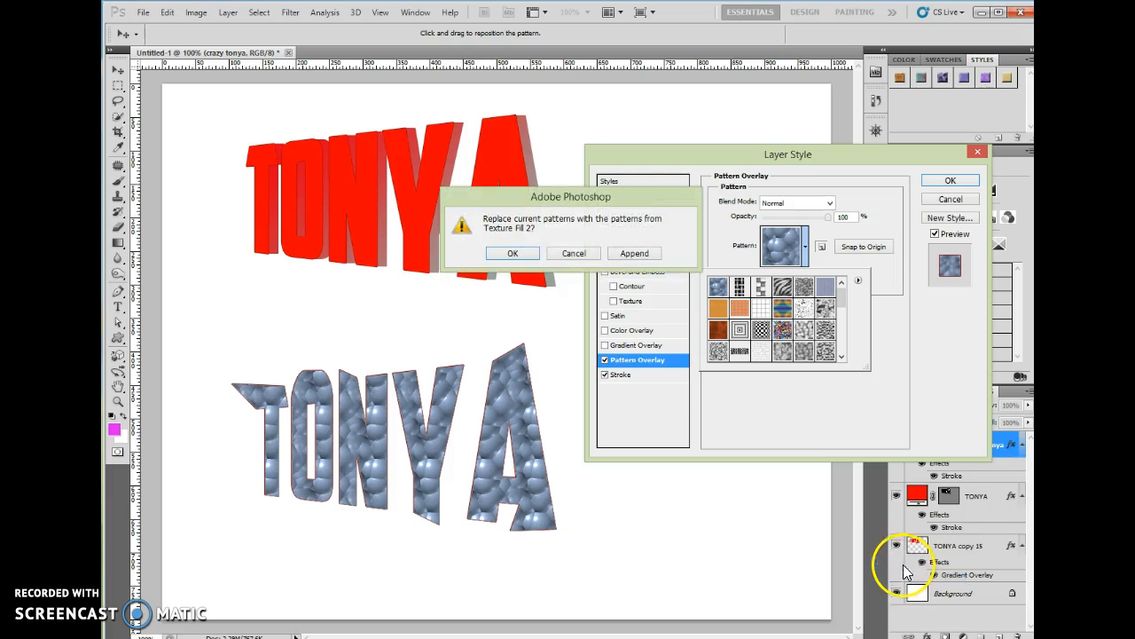
{"action": "left_click", "coordinate": [529, 256]}
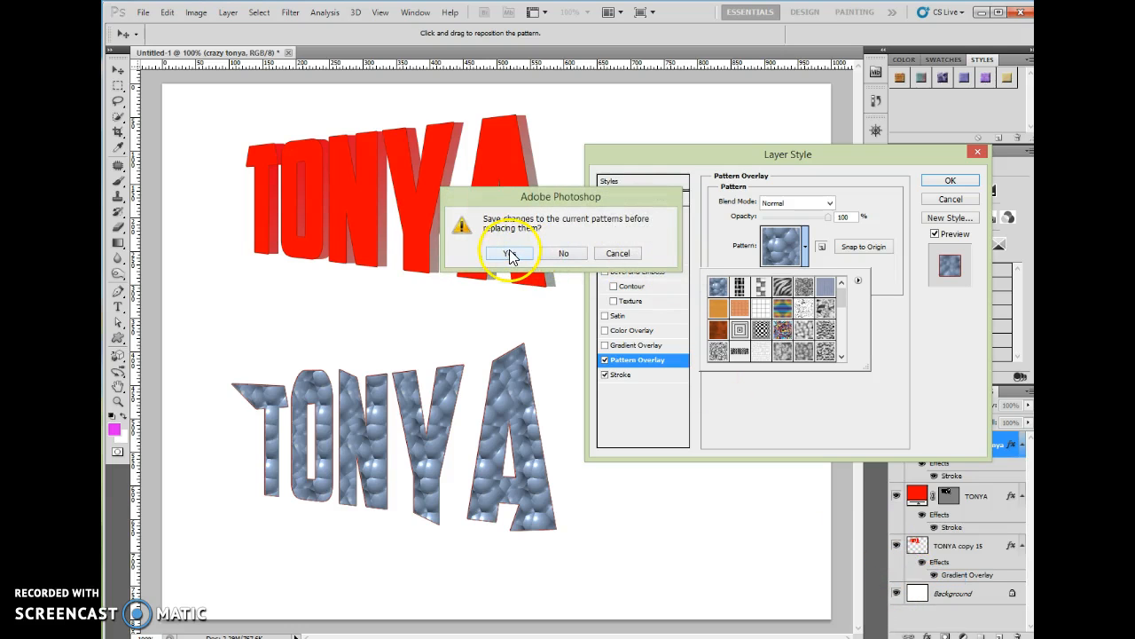
{"action": "left_click", "coordinate": [566, 255]}
Use a grey mottled texture at 49% opacity and smaller scale, then confirm
{"action": "left_click", "coordinate": [719, 286]}
{"action": "left_click", "coordinate": [741, 291]}
{"action": "left_click", "coordinate": [761, 287]}
{"action": "left_click", "coordinate": [783, 288]}
{"action": "left_click", "coordinate": [804, 288]}
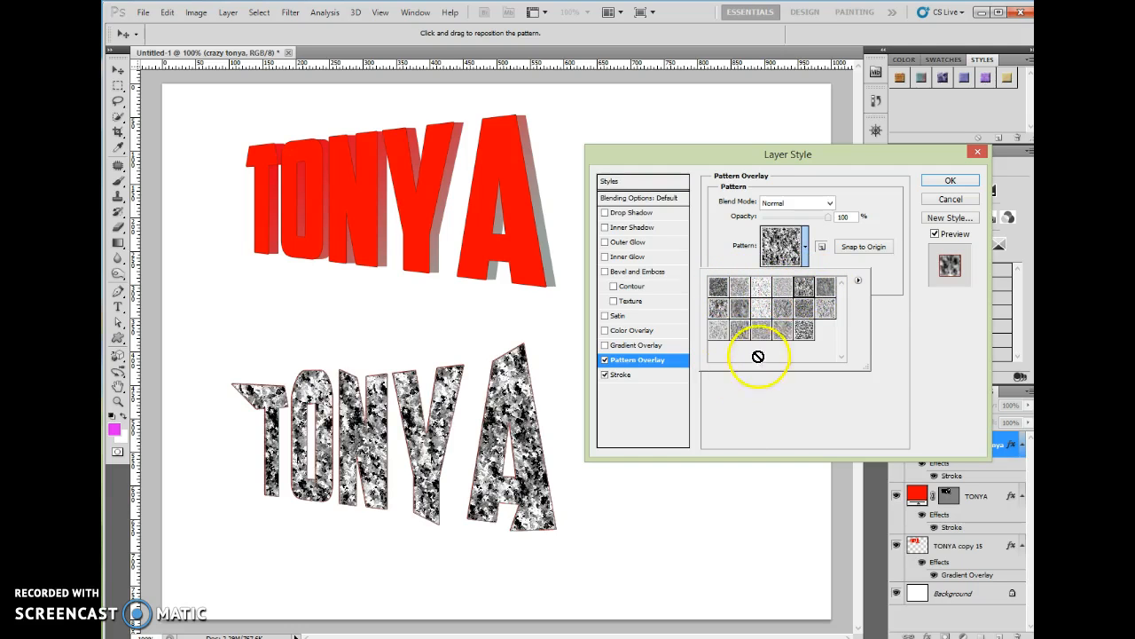
{"action": "left_click", "coordinate": [900, 288]}
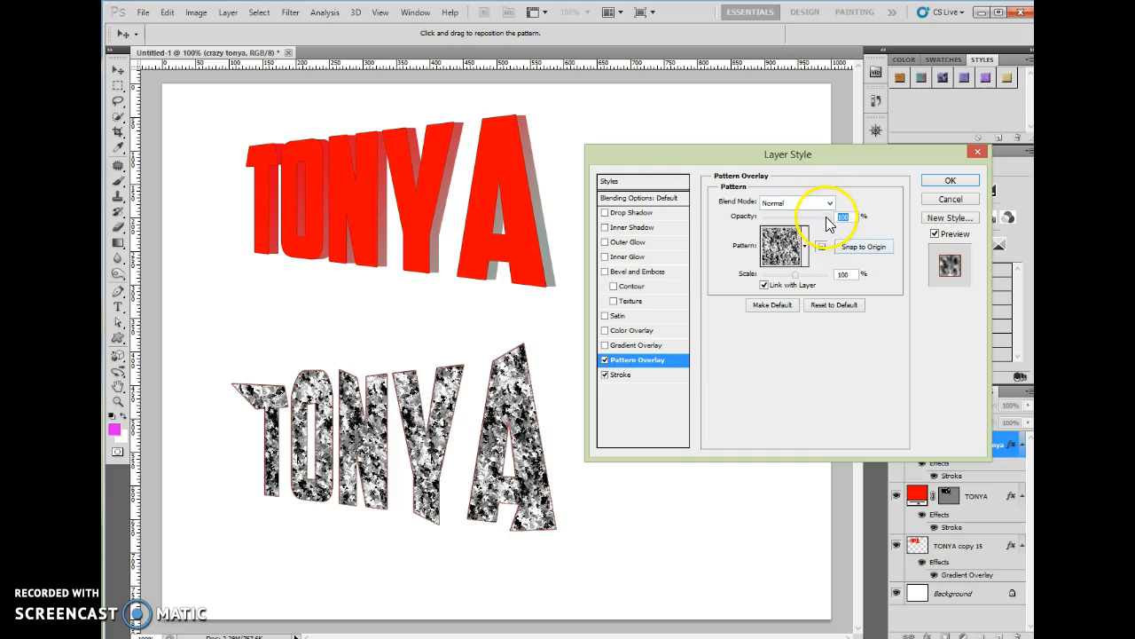
{"action": "mouse_move", "coordinate": [829, 223]}
{"action": "left_mouse_down"}
{"action": "mouse_move", "coordinate": [795, 227]}
{"action": "mouse_move", "coordinate": [832, 227]}
{"action": "left_mouse_up"}
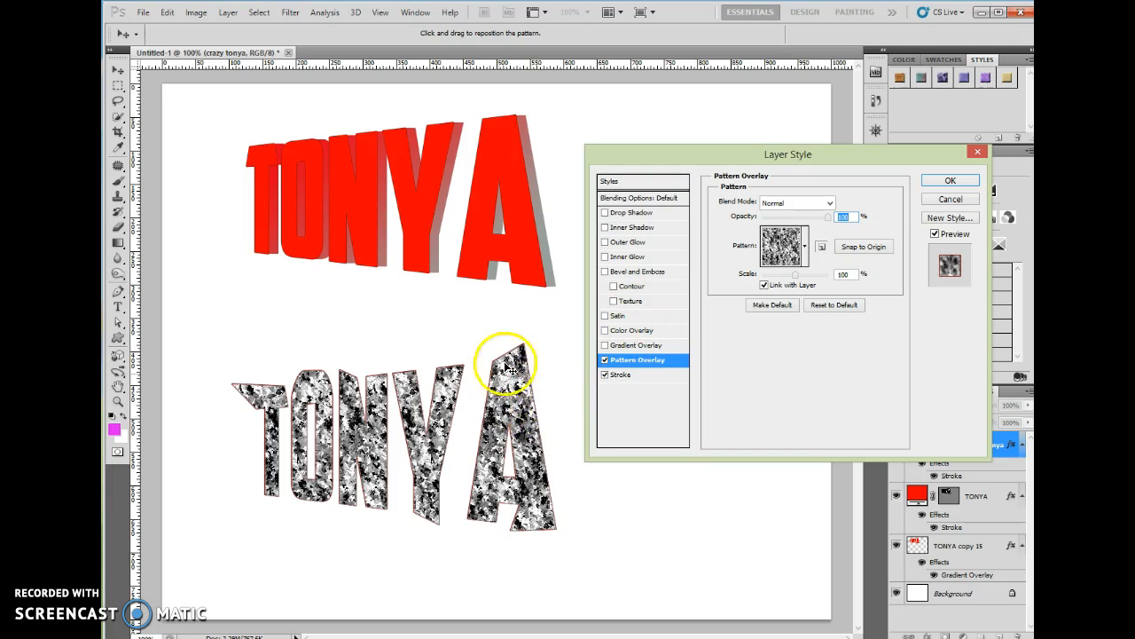
{"action": "left_click_drag", "start_coordinate": [830, 220], "coordinate": [801, 235]}
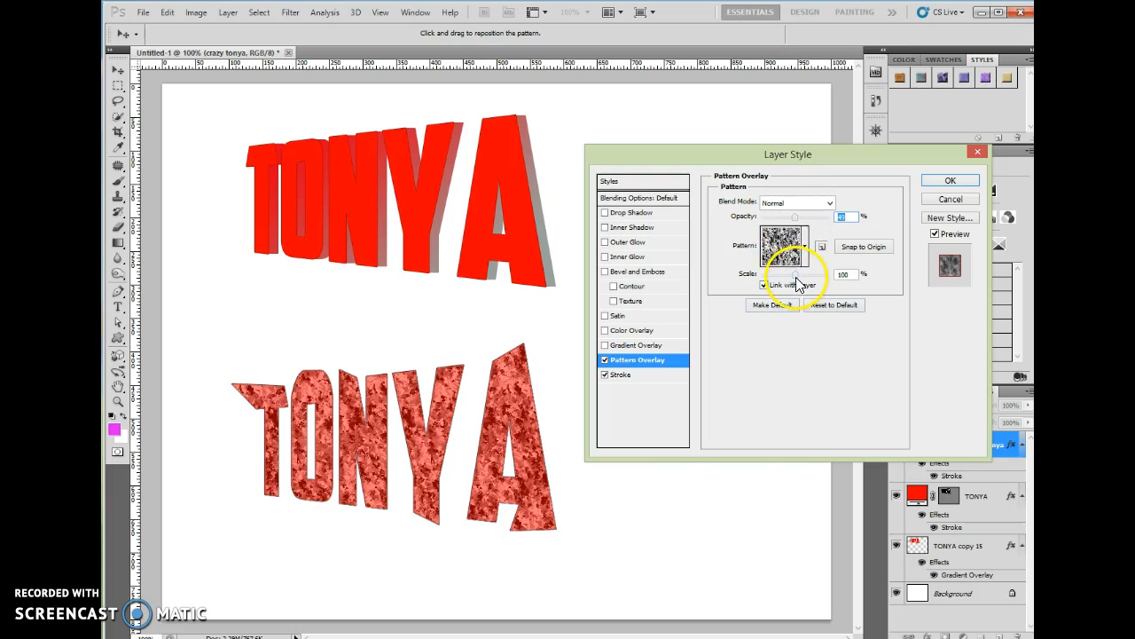
{"action": "left_click_drag", "start_coordinate": [798, 282], "coordinate": [778, 291]}
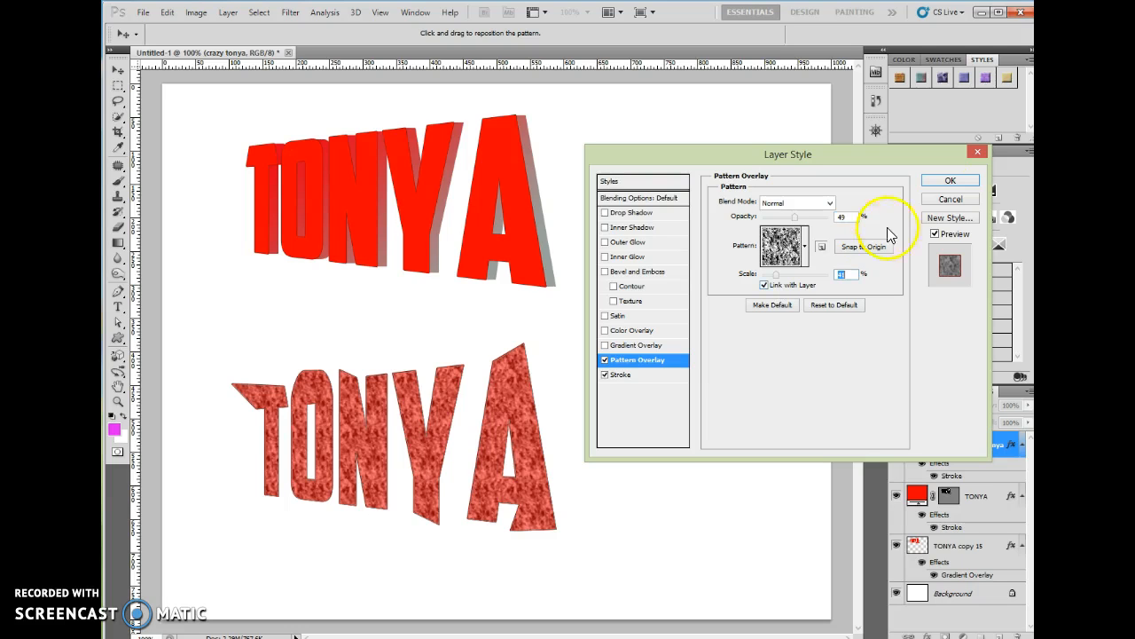
{"action": "left_click", "coordinate": [950, 184]}
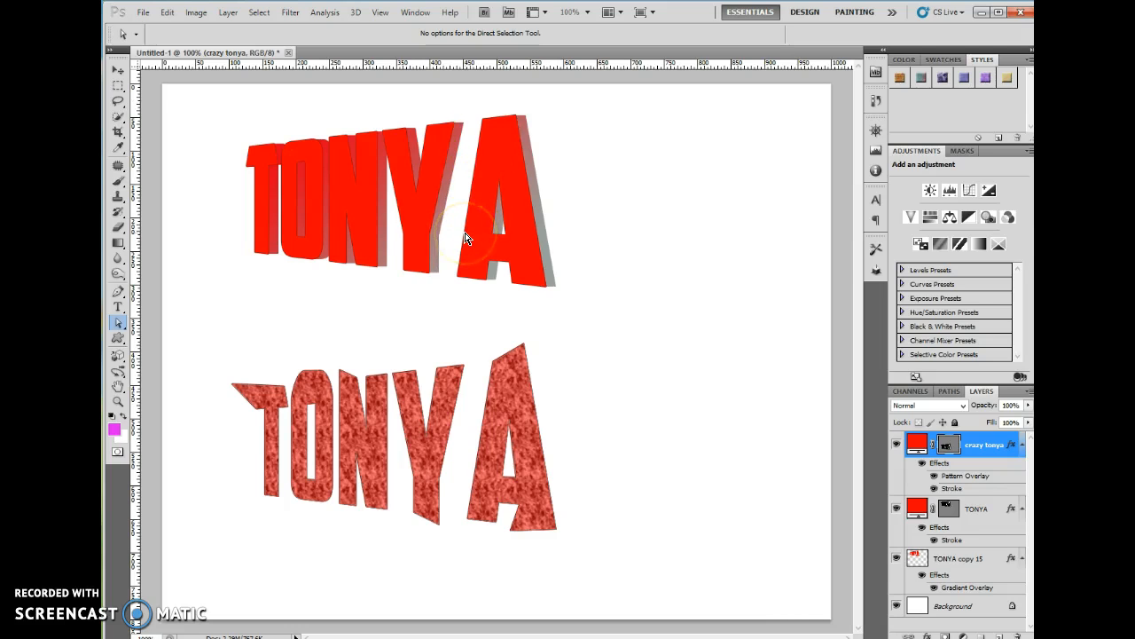
Widen the textured A's left leg and reshape its inner notch, undoing unwanted moves
{"action": "left_click", "coordinate": [950, 443]}
{"action": "left_click", "coordinate": [477, 369]}
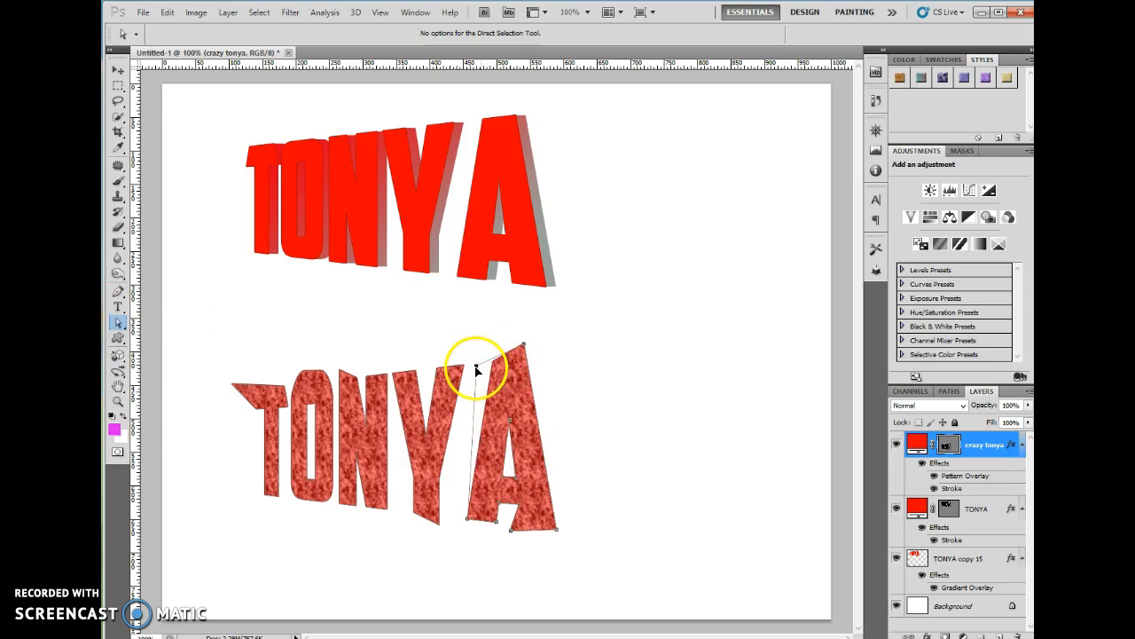
{"action": "left_click_drag", "start_coordinate": [468, 519], "coordinate": [446, 522]}
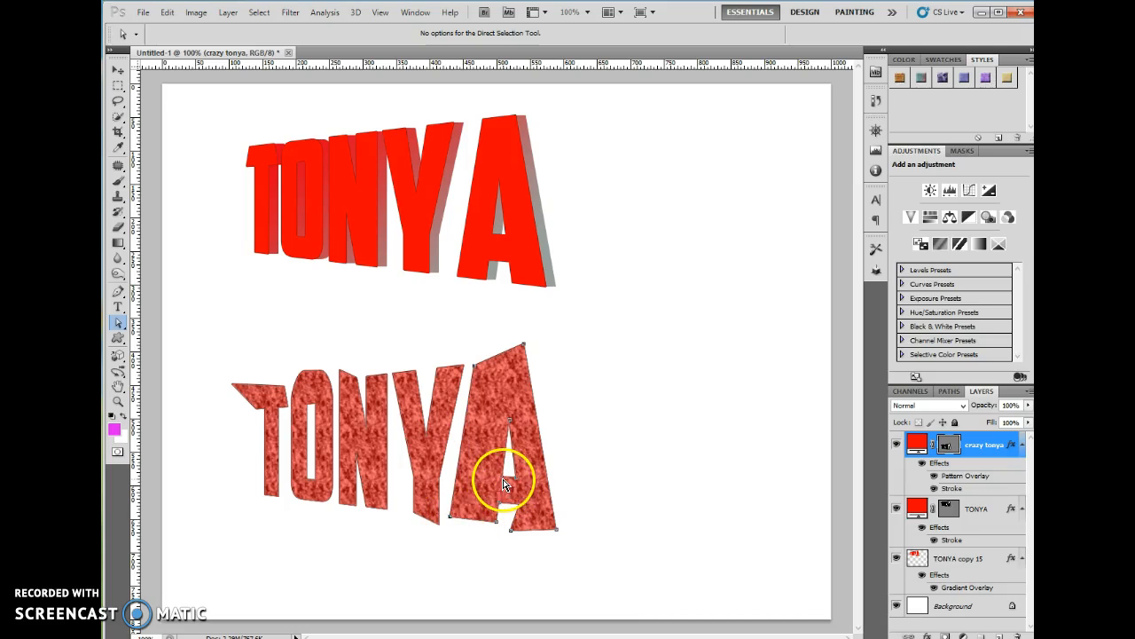
{"action": "left_click_drag", "start_coordinate": [510, 419], "coordinate": [517, 524]}
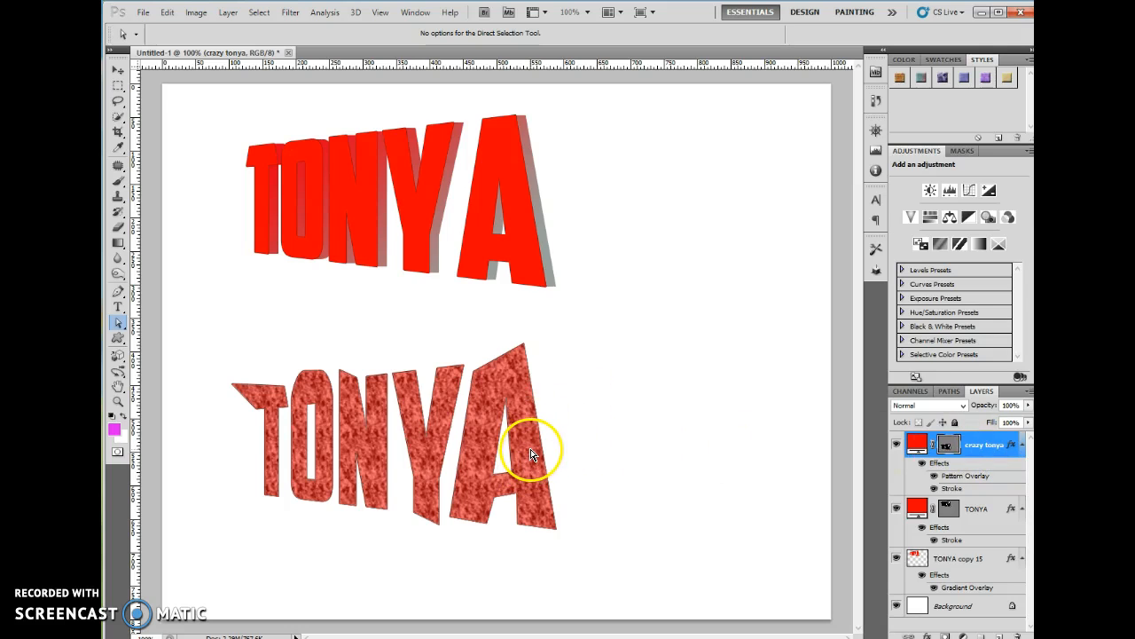
{"action": "left_click_drag", "start_coordinate": [531, 454], "coordinate": [757, 406]}
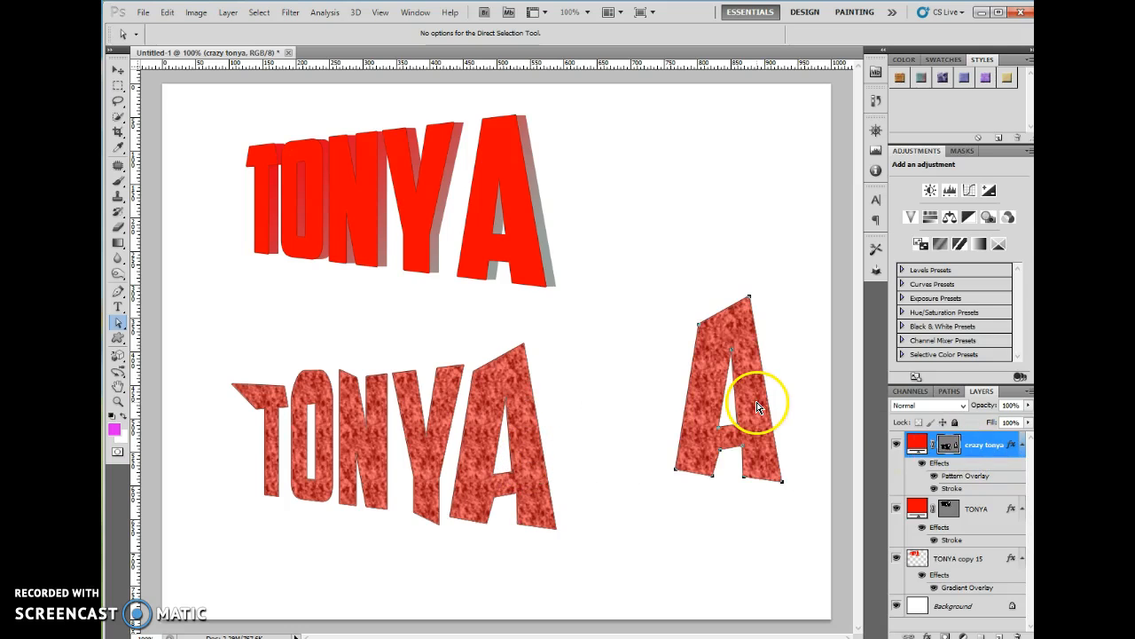
{"action": "key", "text": "ctrl+z"}
{"action": "left_click", "coordinate": [227, 367]}
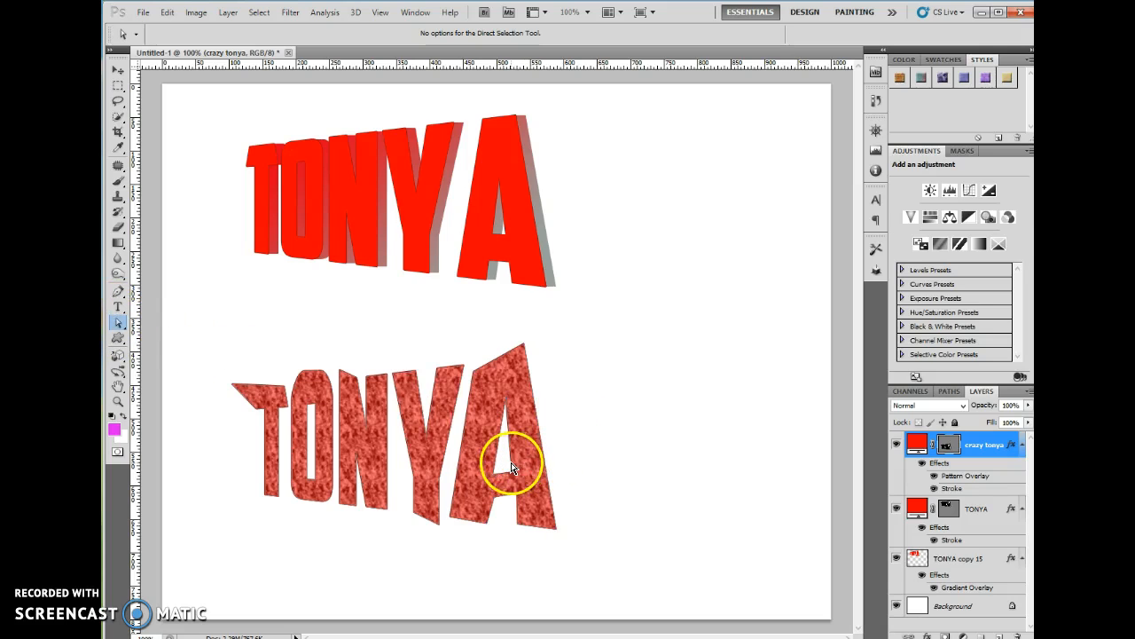
{"action": "left_click_drag", "start_coordinate": [512, 470], "coordinate": [560, 468]}
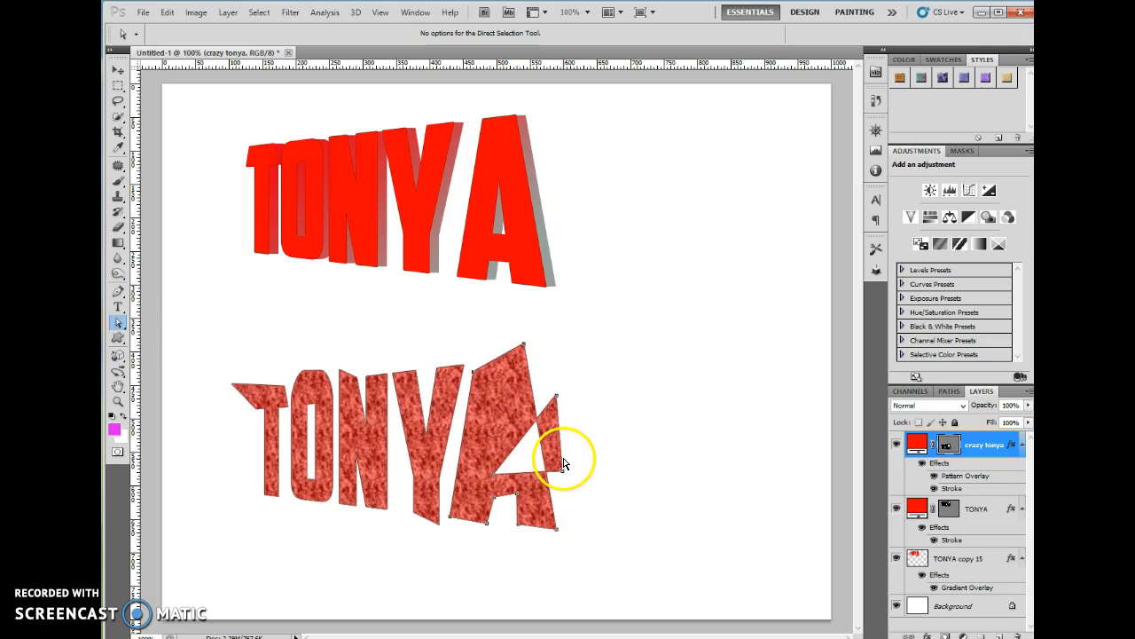
{"action": "key", "text": "ctrl+z"}
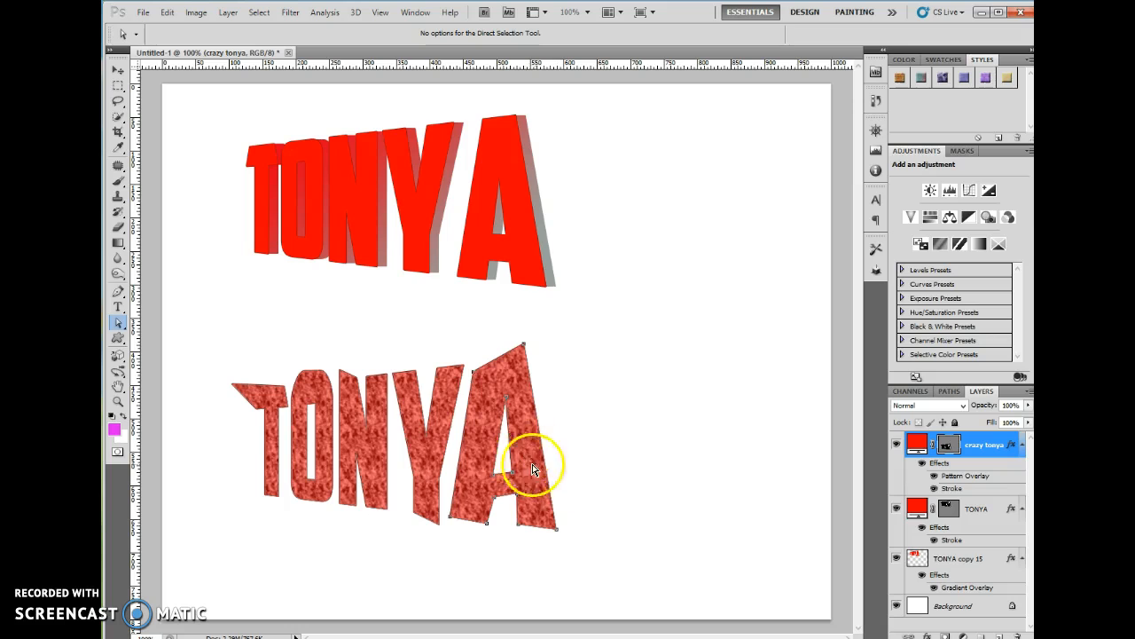
Duplicate the textured TONYA up and to the right, scaled to 48.58%
{"action": "left_click", "coordinate": [117, 73]}
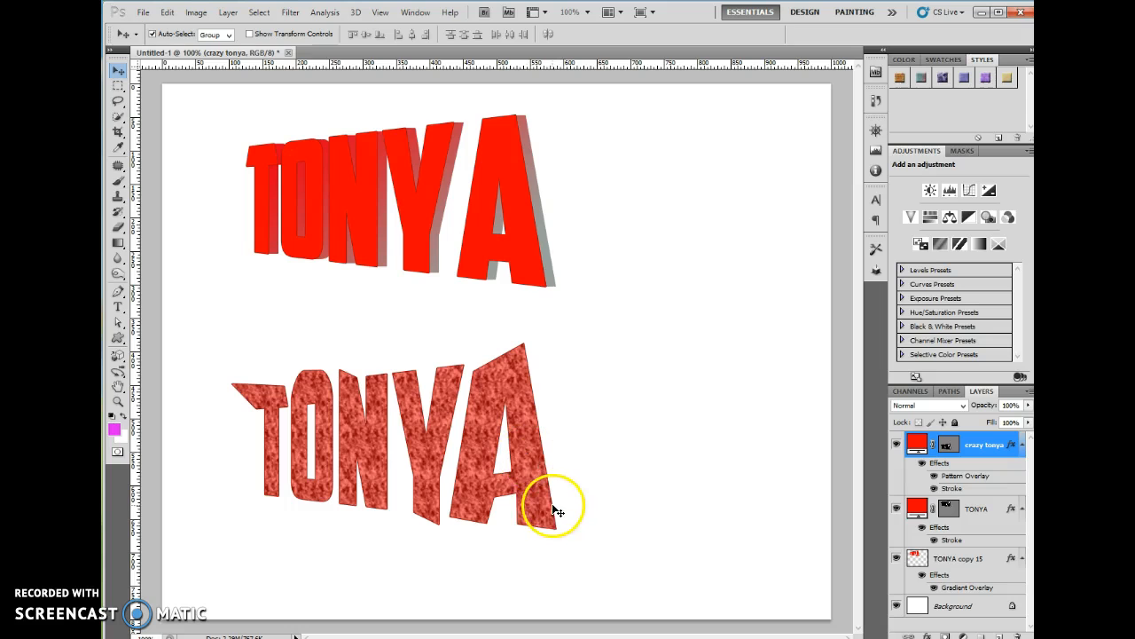
{"action": "left_click_drag", "start_coordinate": [538, 495], "coordinate": [745, 426]}
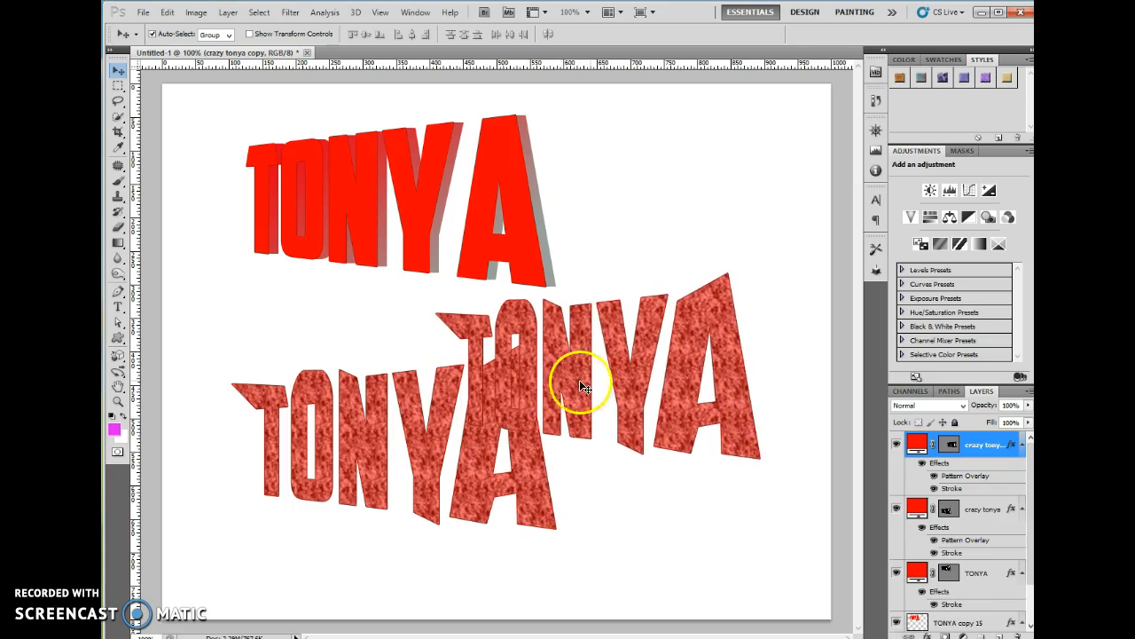
{"action": "key", "text": "ctrl+t"}
{"action": "left_click_drag", "start_coordinate": [435, 269], "coordinate": [618, 340]}
{"action": "left_click_drag", "start_coordinate": [705, 425], "coordinate": [727, 359]}
{"action": "left_click", "coordinate": [775, 35]}
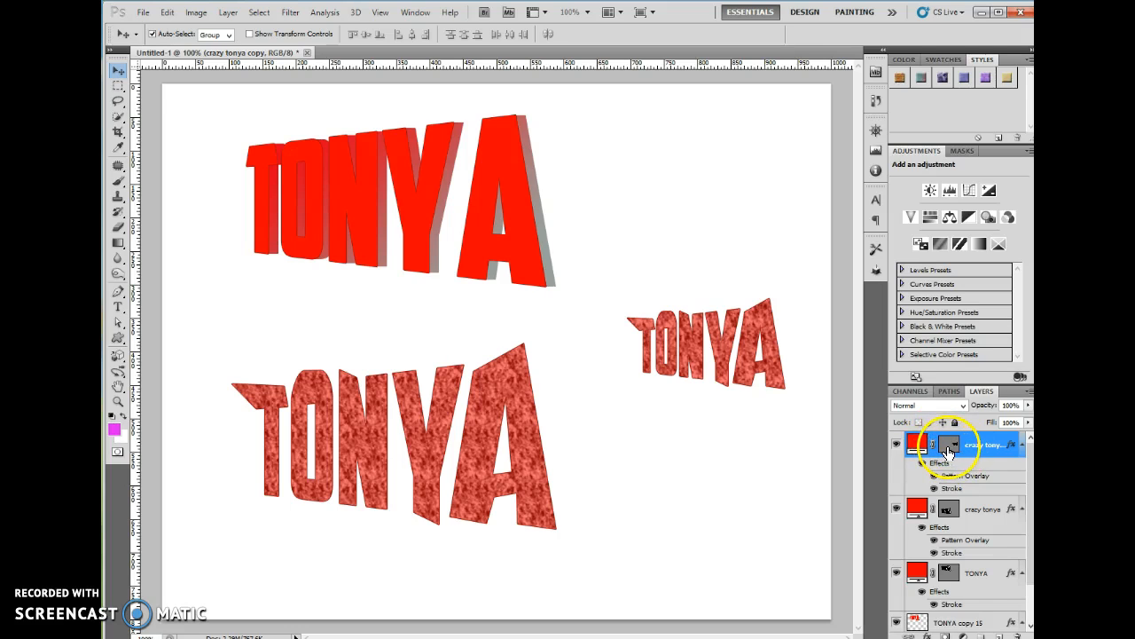
{"action": "right_click", "coordinate": [991, 446]}
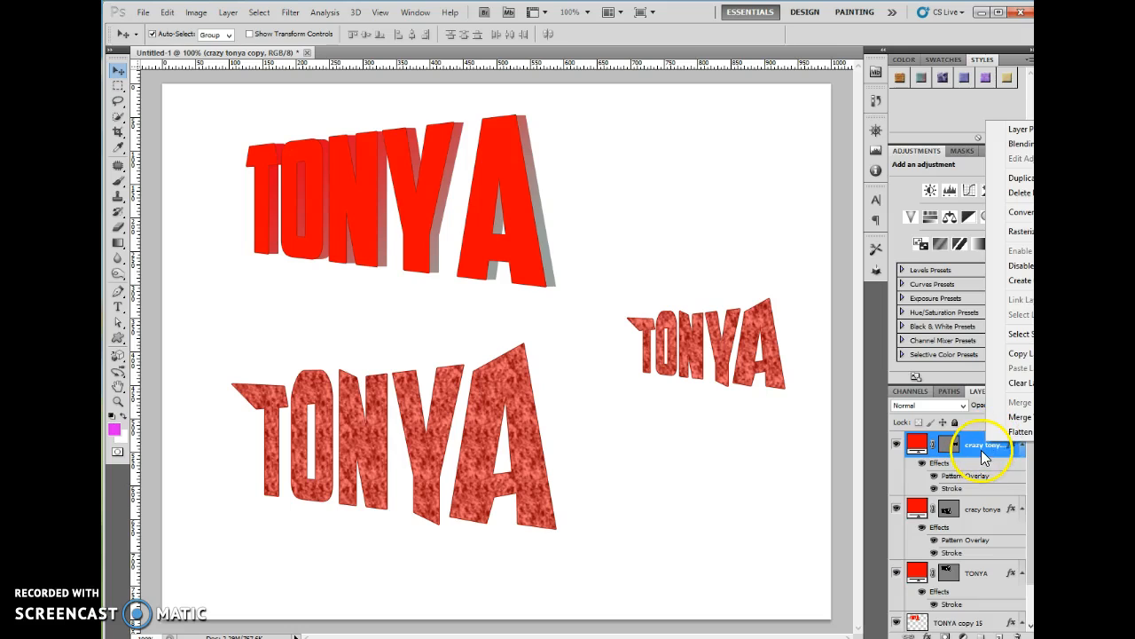
Rasterize the crazy tonya copy, toggle its Stroke and Pattern Overlay, and zoom into it
{"action": "left_click", "coordinate": [1020, 231]}
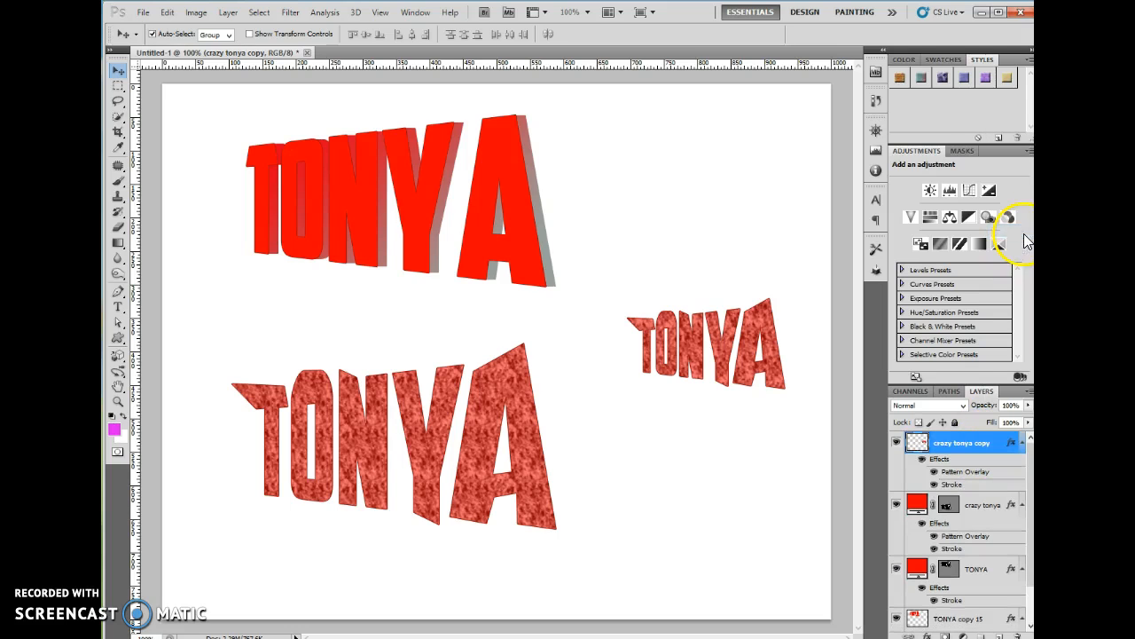
{"action": "left_click", "coordinate": [934, 485]}
{"action": "left_click", "coordinate": [934, 473]}
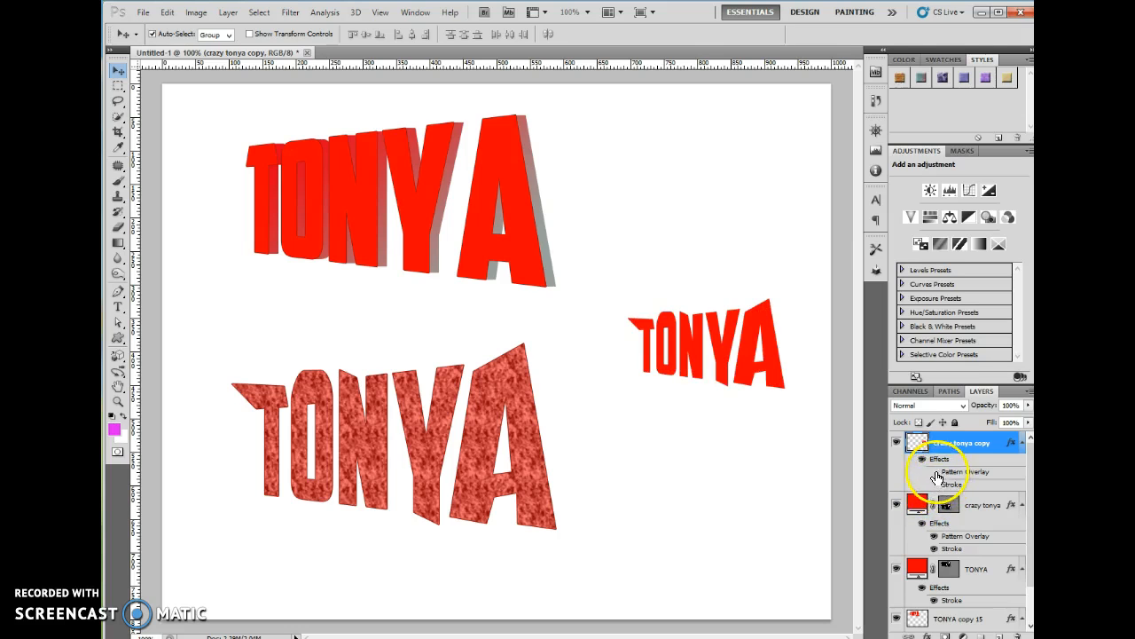
{"action": "left_click", "coordinate": [934, 472]}
{"action": "left_click", "coordinate": [934, 484]}
{"action": "left_click", "coordinate": [117, 403]}
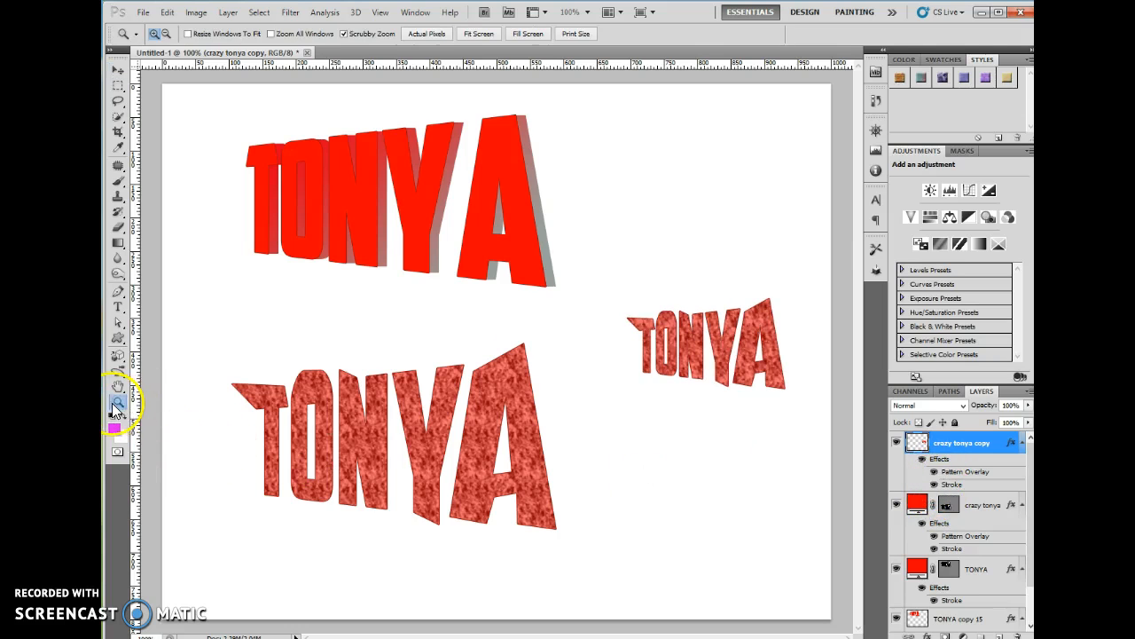
{"action": "left_click", "coordinate": [768, 310]}
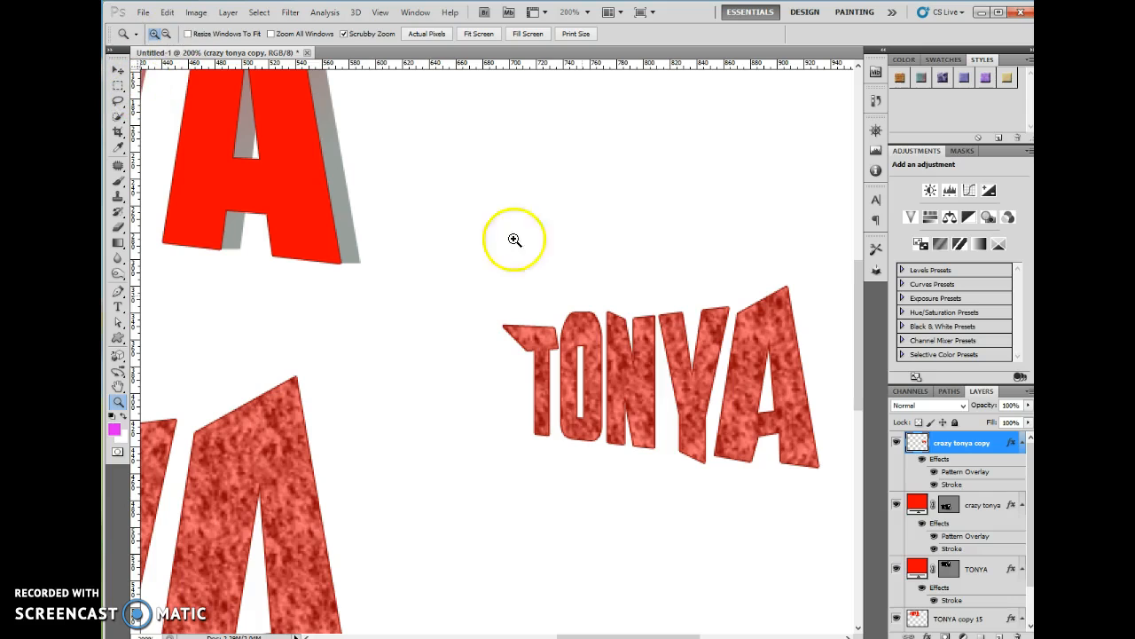
{"action": "left_click", "coordinate": [711, 353]}
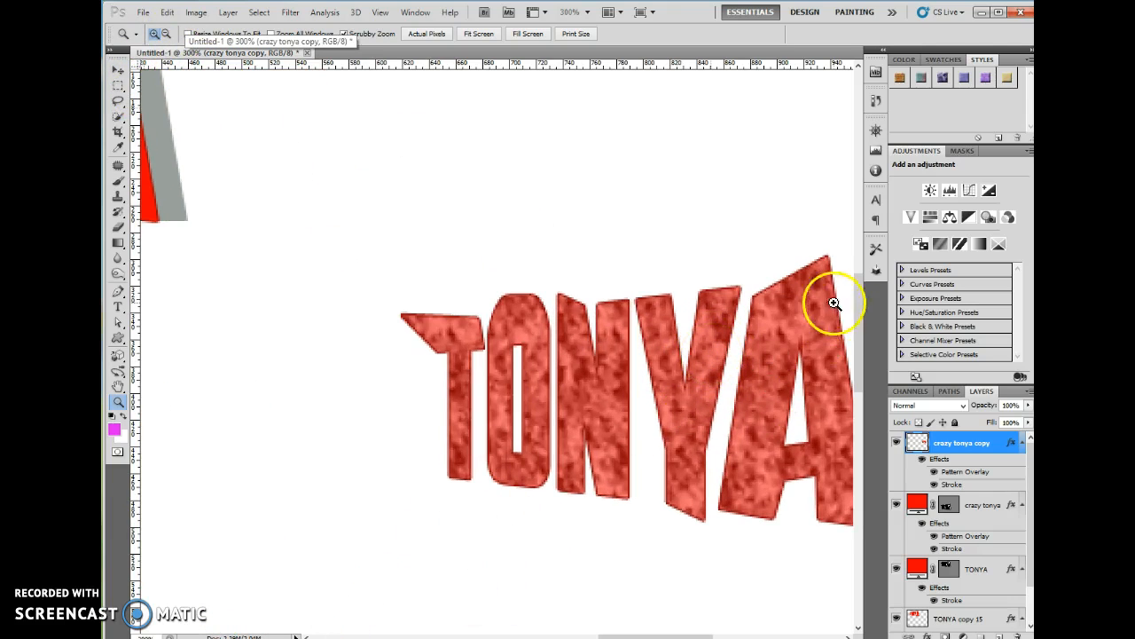
{"action": "left_click_drag", "start_coordinate": [859, 309], "coordinate": [858, 325]}
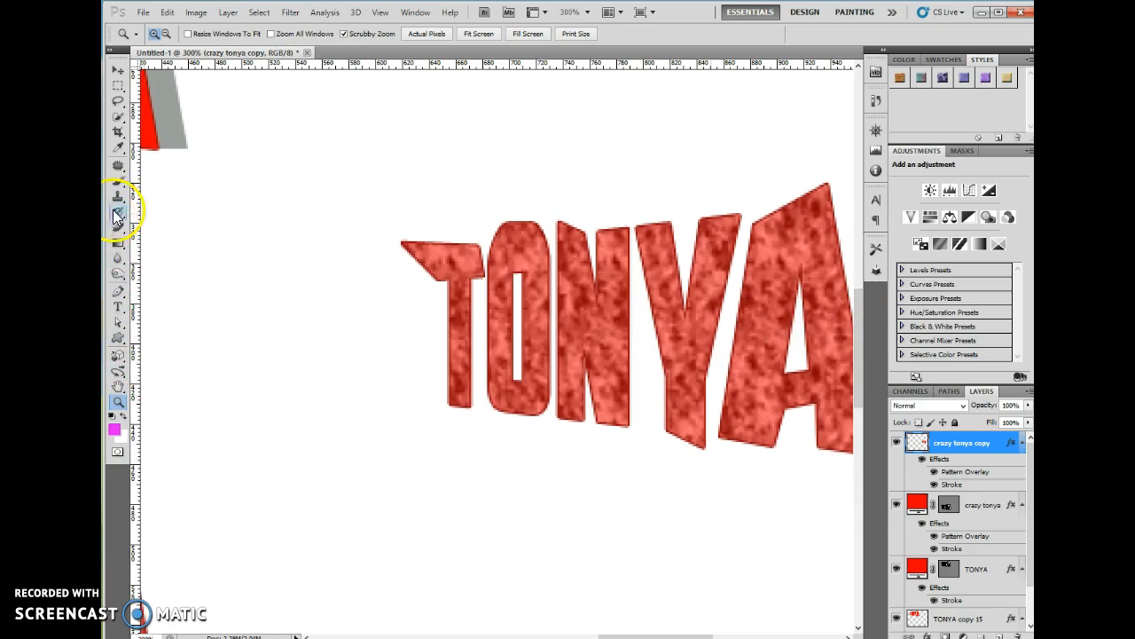
Hide the copy's pattern and stroke, load Basic Brushes, and pick the 12 px round brush
{"action": "left_click", "coordinate": [933, 472]}
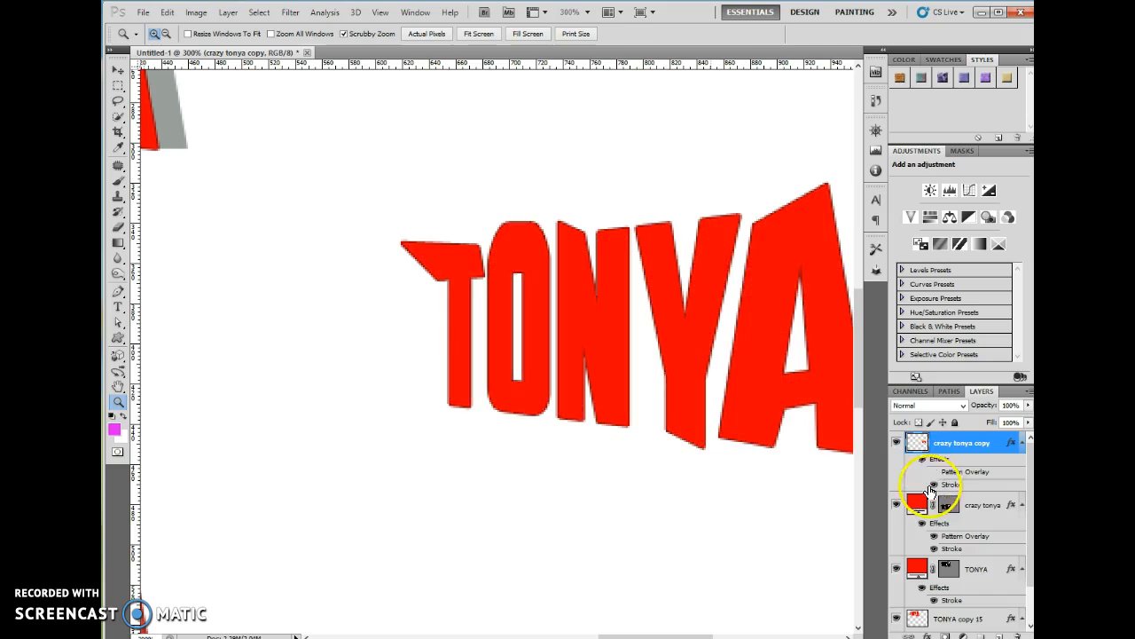
{"action": "left_click", "coordinate": [933, 485]}
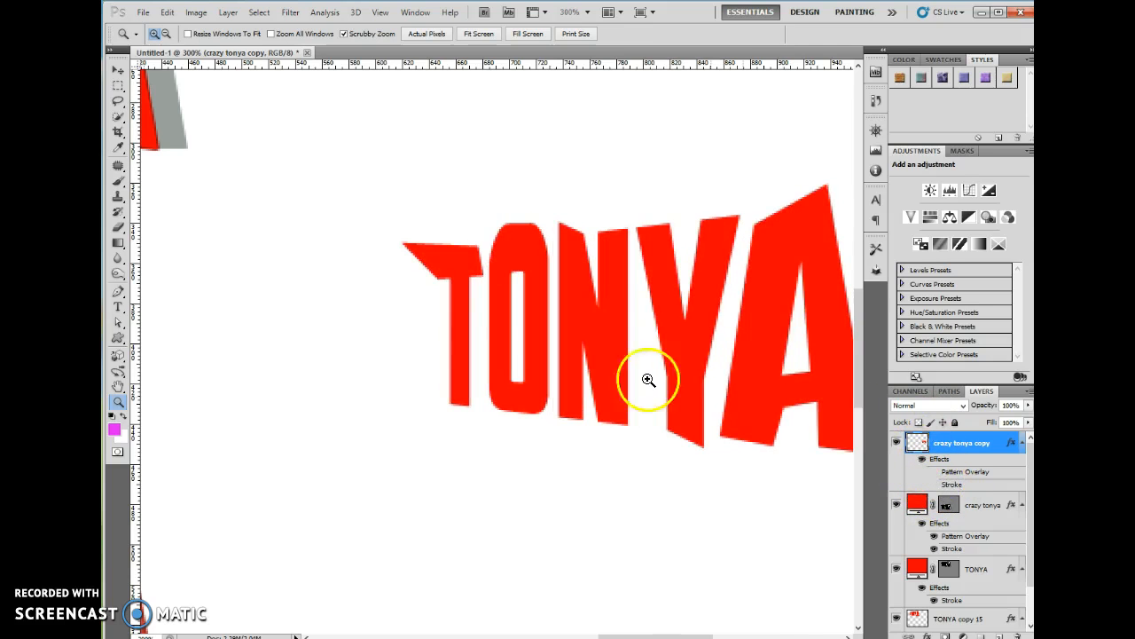
{"action": "left_click", "coordinate": [117, 184]}
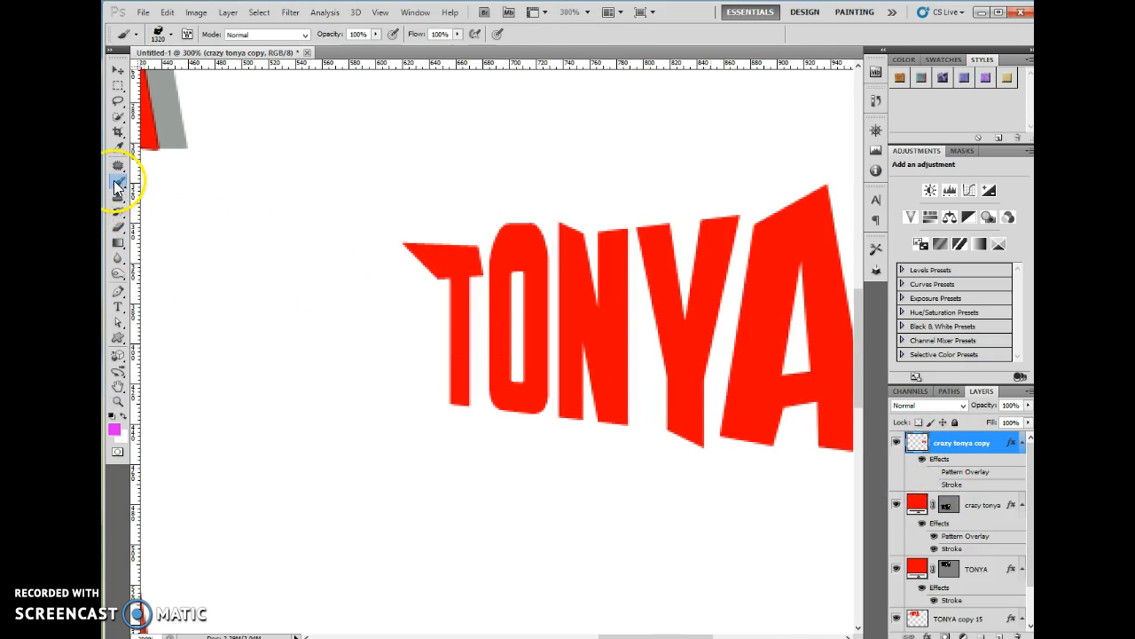
{"action": "left_click", "coordinate": [168, 34]}
{"action": "scroll", "coordinate": [248, 125], "scroll_direction": "up", "scroll_amount": 1}
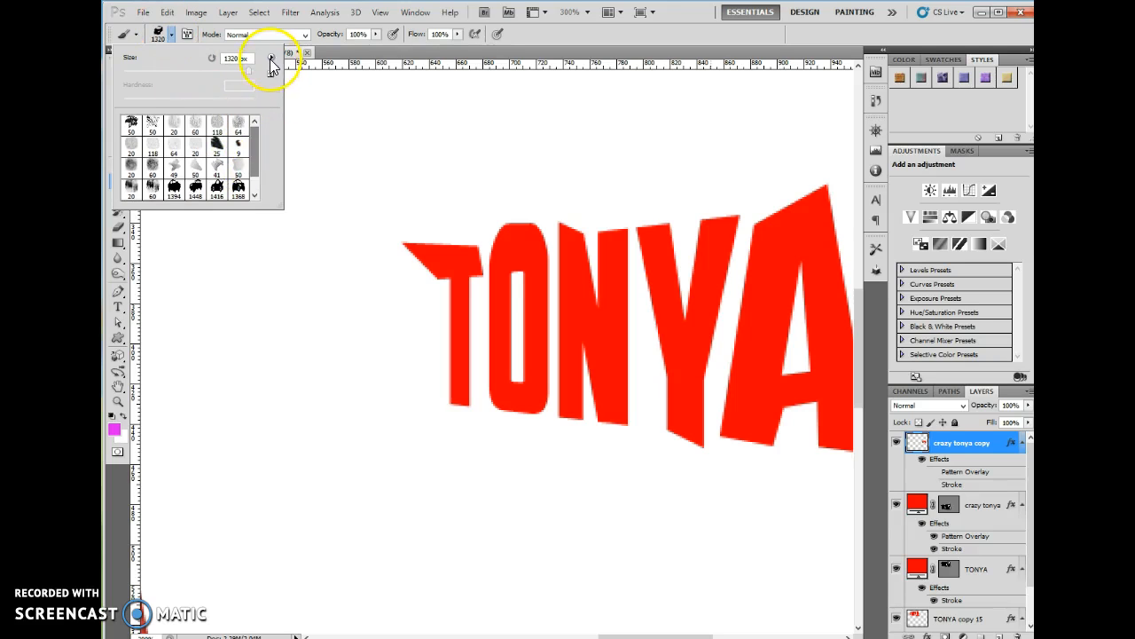
{"action": "left_click", "coordinate": [272, 56]}
{"action": "left_click", "coordinate": [313, 291]}
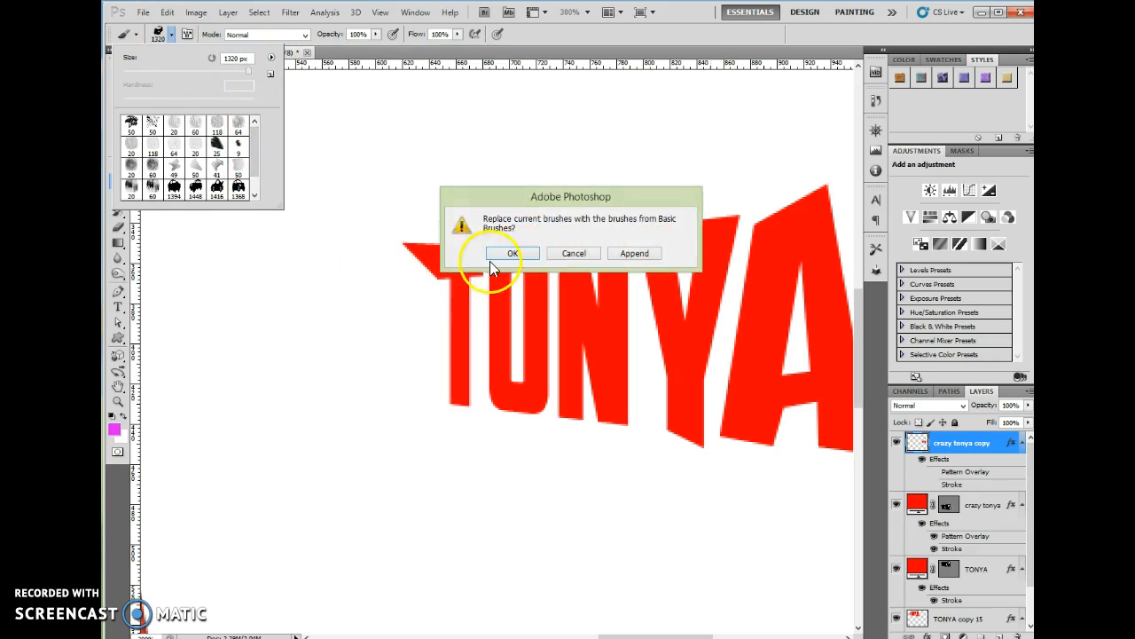
{"action": "left_click", "coordinate": [507, 254]}
{"action": "double_click", "coordinate": [174, 143]}
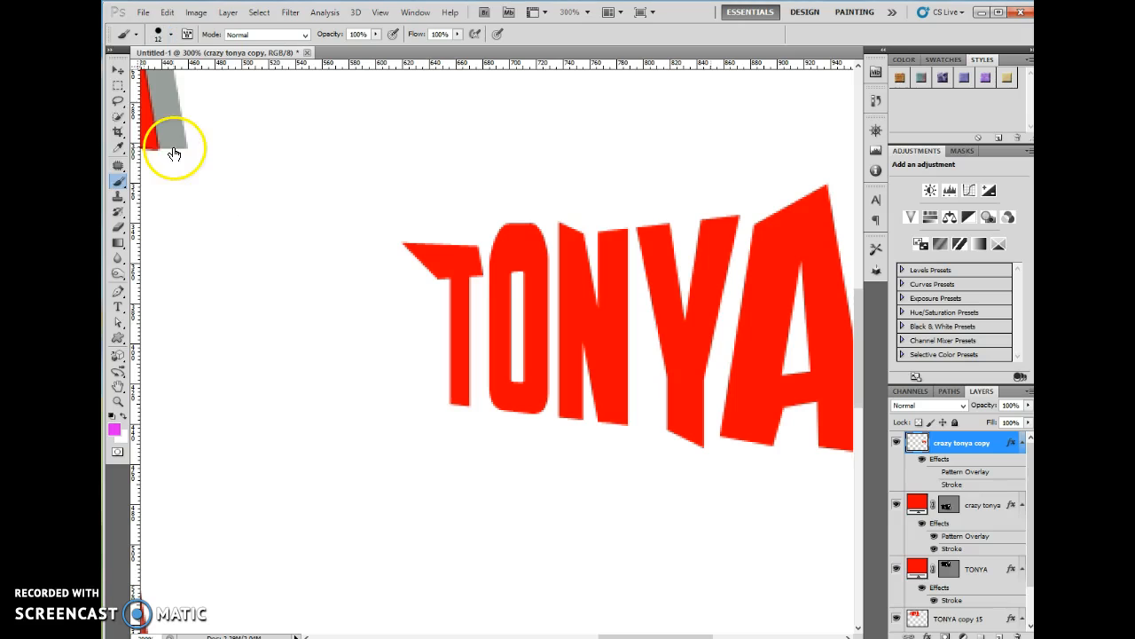
Set the foreground colour to pure red #ff0000
{"action": "left_click", "coordinate": [116, 431]}
{"action": "left_click", "coordinate": [446, 259]}
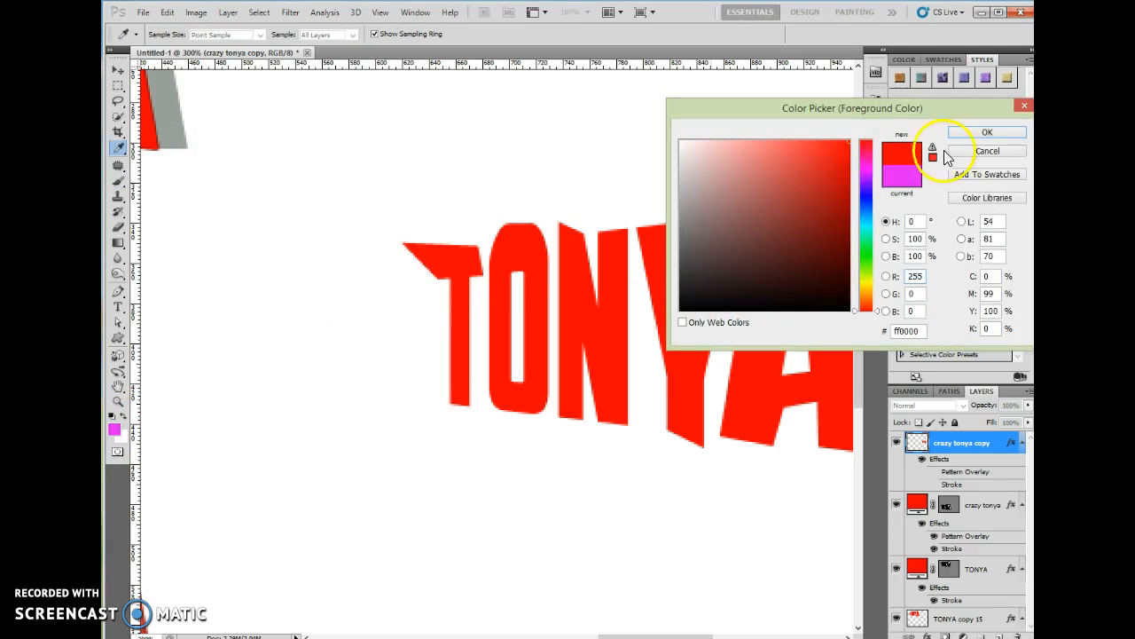
{"action": "left_click", "coordinate": [986, 134]}
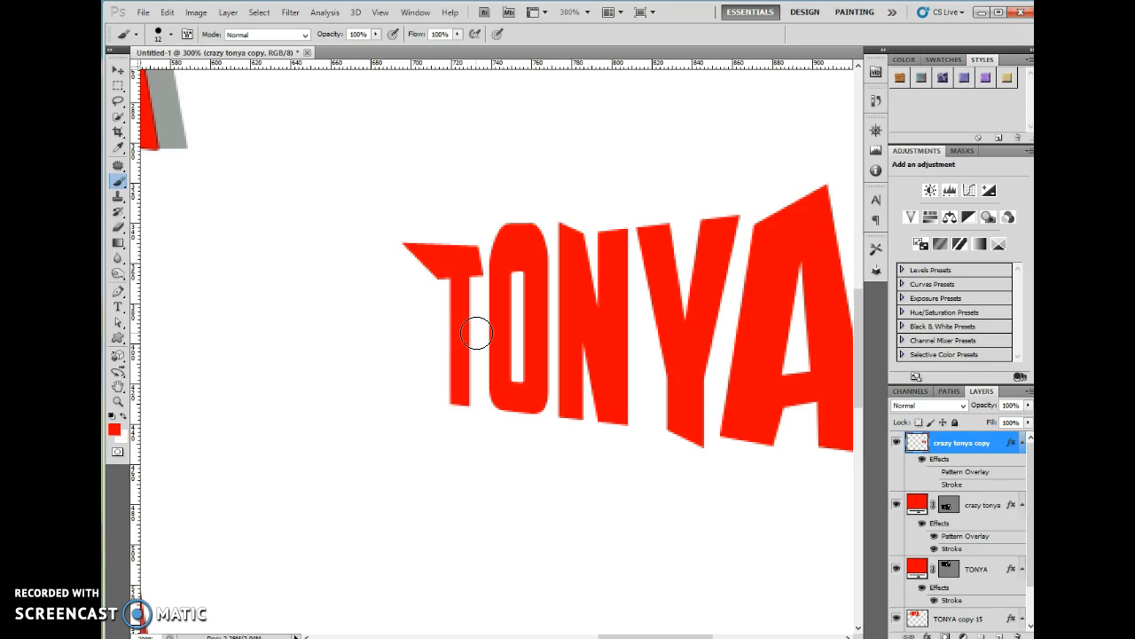
Paint red drips under the T, N, Y and both legs of the A, resizing the brush for thicker tips
{"action": "key", "text": "bracketleft"}
{"action": "key", "text": "bracketleft"}
{"action": "key", "text": "bracketleft"}
{"action": "key", "text": "bracketleft"}
{"action": "key", "text": "bracketleft"}
{"action": "mouse_move", "coordinate": [451, 393]}
{"action": "left_mouse_down"}
{"action": "mouse_move", "coordinate": [449, 423]}
{"action": "mouse_move", "coordinate": [458, 403]}
{"action": "mouse_move", "coordinate": [451, 427]}
{"action": "mouse_move", "coordinate": [509, 397]}
{"action": "mouse_move", "coordinate": [495, 432]}
{"action": "mouse_move", "coordinate": [530, 408]}
{"action": "mouse_move", "coordinate": [539, 439]}
{"action": "mouse_move", "coordinate": [608, 447]}
{"action": "left_mouse_up"}
{"action": "key", "text": "bracketright"}
{"action": "key", "text": "bracketright"}
{"action": "key", "text": "bracketright"}
{"action": "key", "text": "bracketright"}
{"action": "mouse_move", "coordinate": [665, 410]}
{"action": "left_mouse_down"}
{"action": "mouse_move", "coordinate": [651, 444]}
{"action": "mouse_move", "coordinate": [664, 430]}
{"action": "left_mouse_up"}
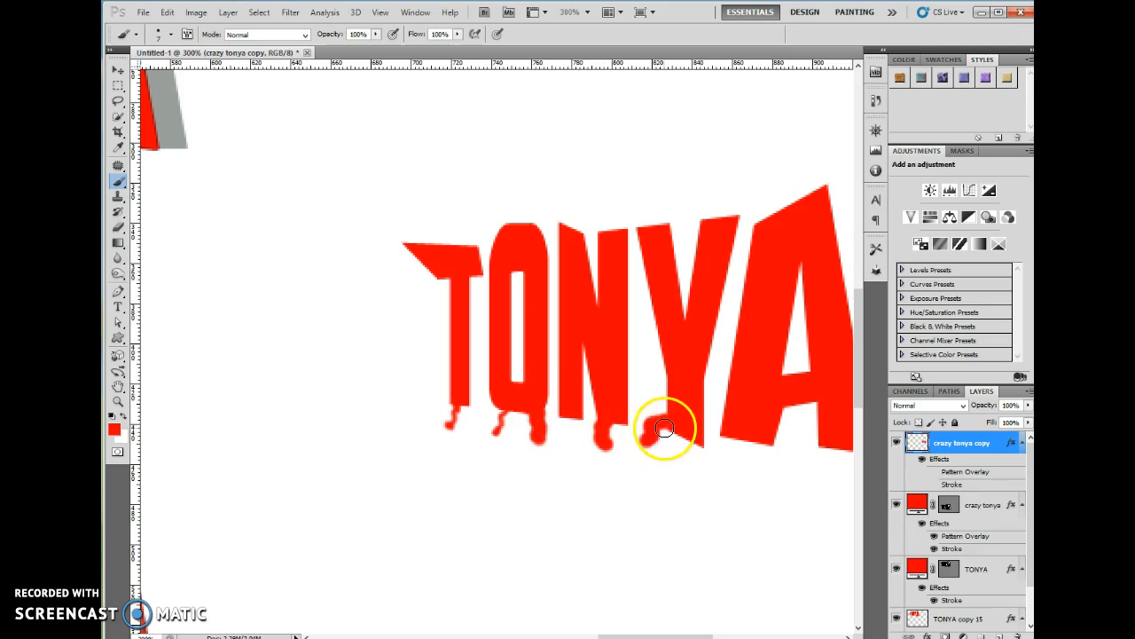
{"action": "left_click_drag", "start_coordinate": [750, 432], "coordinate": [751, 464]}
{"action": "left_click_drag", "start_coordinate": [831, 443], "coordinate": [827, 461]}
{"action": "mouse_move", "coordinate": [461, 413]}
{"action": "left_mouse_down"}
{"action": "mouse_move", "coordinate": [460, 430]}
{"action": "mouse_move", "coordinate": [462, 405]}
{"action": "left_mouse_up"}
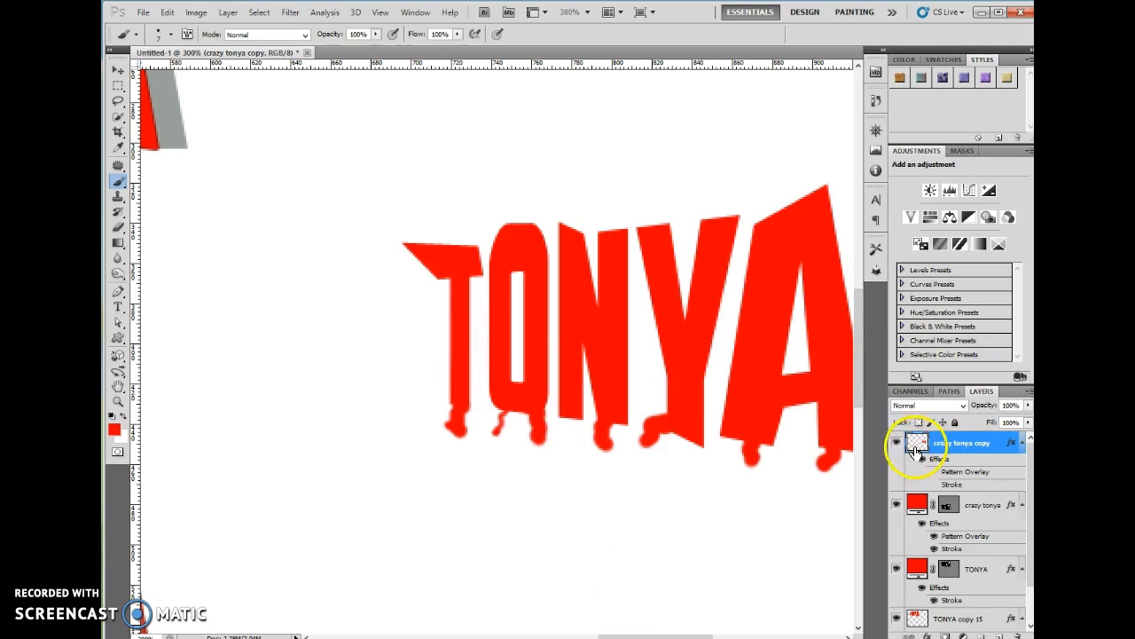
{"action": "left_click", "coordinate": [289, 12]}
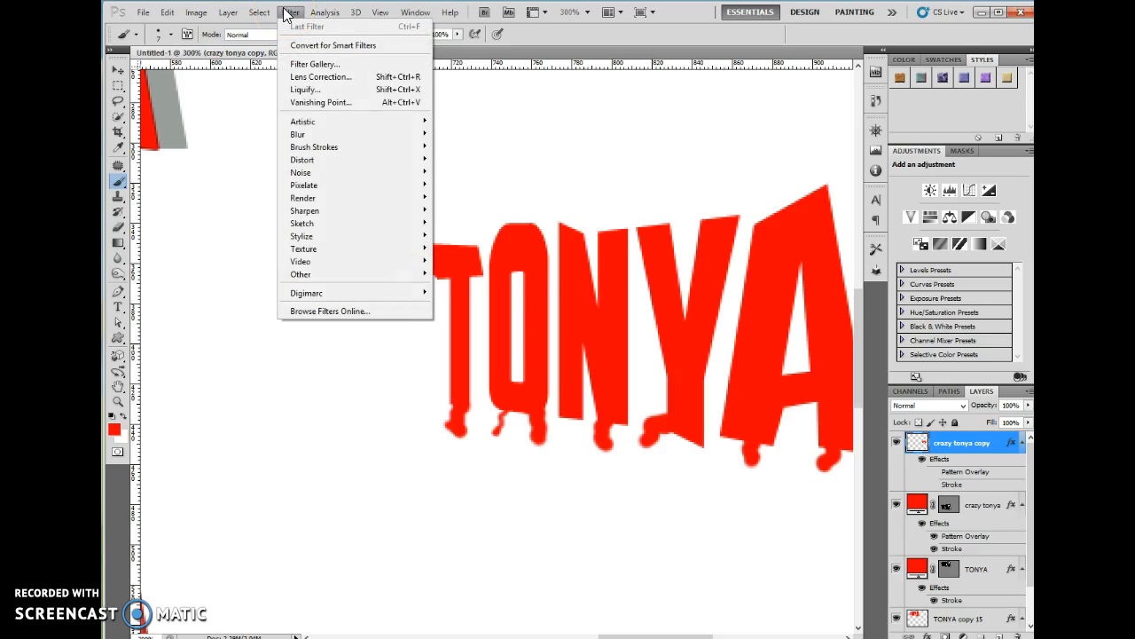
{"action": "left_click", "coordinate": [301, 90]}
{"action": "mouse_move", "coordinate": [709, 279]}
{"action": "left_mouse_down"}
{"action": "mouse_move", "coordinate": [796, 348]}
{"action": "mouse_move", "coordinate": [844, 355]}
{"action": "left_mouse_up"}
{"action": "left_click", "coordinate": [120, 206]}
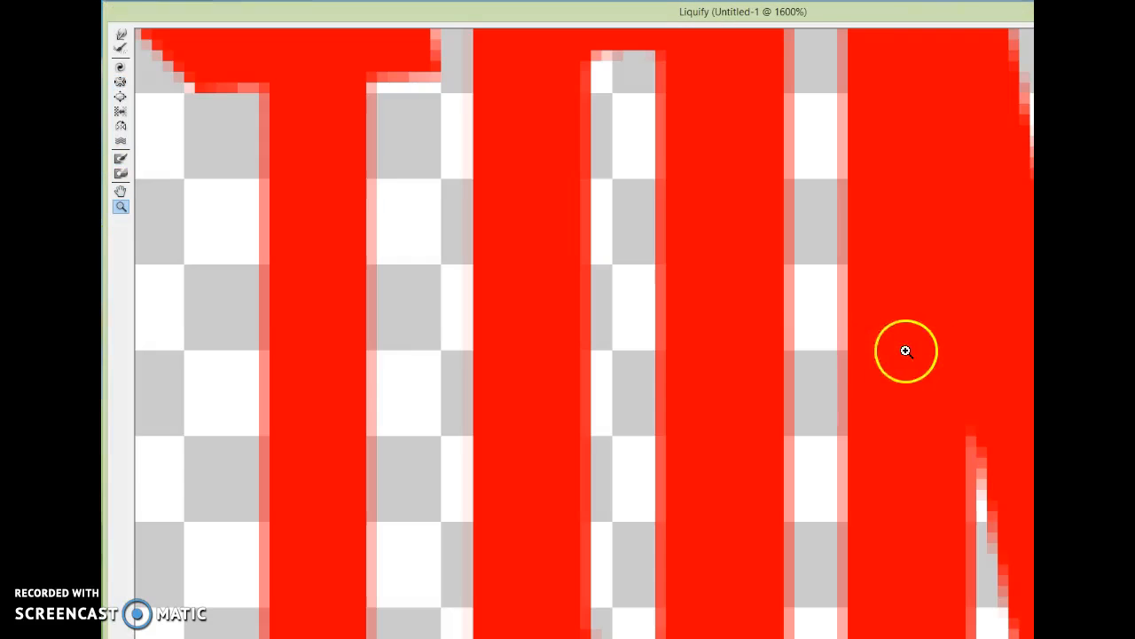
{"action": "right_click", "coordinate": [756, 334]}
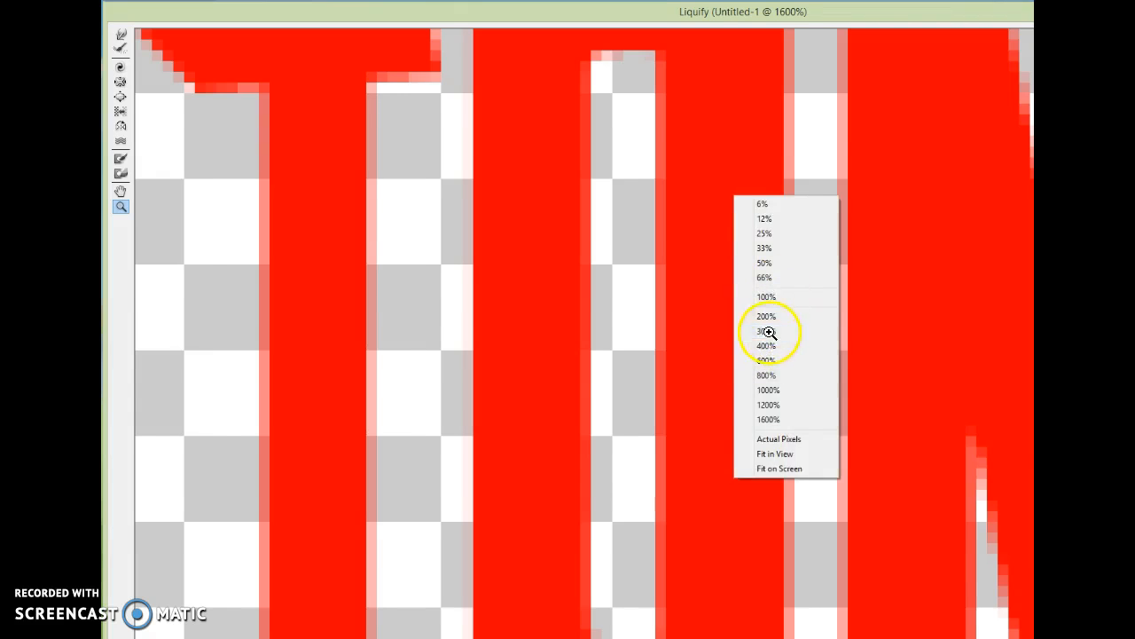
{"action": "left_click", "coordinate": [770, 330]}
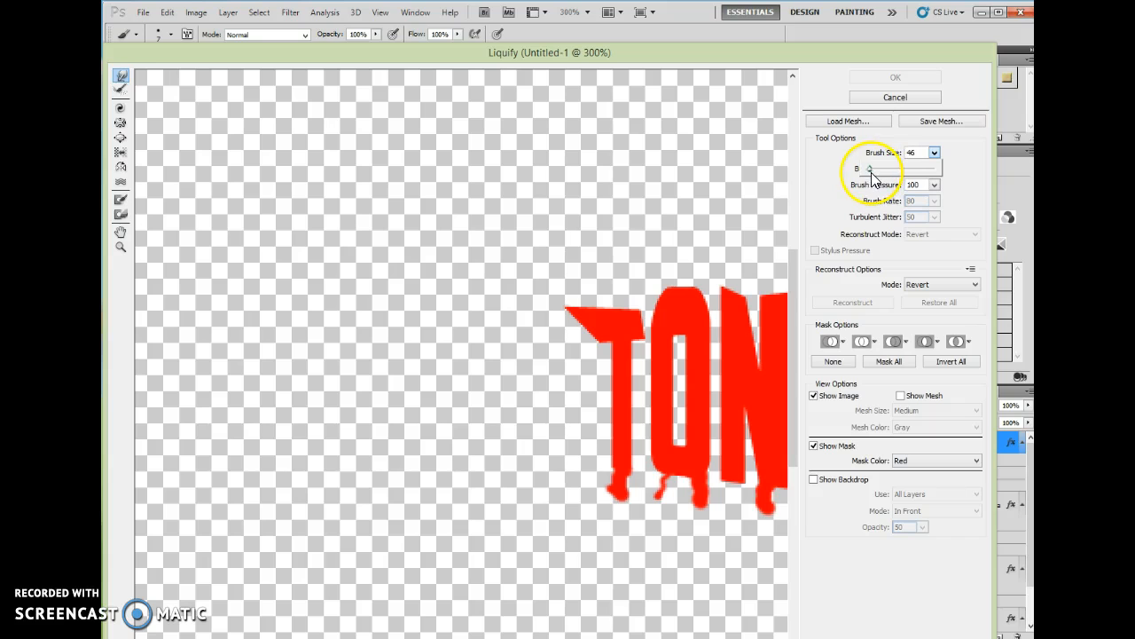
Forward-warp the T's base, the N's bottom and the A's leg into pulled-down drips
{"action": "left_click", "coordinate": [619, 470]}
{"action": "mouse_move", "coordinate": [620, 471]}
{"action": "left_mouse_down"}
{"action": "mouse_move", "coordinate": [611, 480]}
{"action": "mouse_move", "coordinate": [611, 458]}
{"action": "mouse_move", "coordinate": [671, 464]}
{"action": "mouse_move", "coordinate": [656, 484]}
{"action": "mouse_move", "coordinate": [685, 471]}
{"action": "left_mouse_up"}
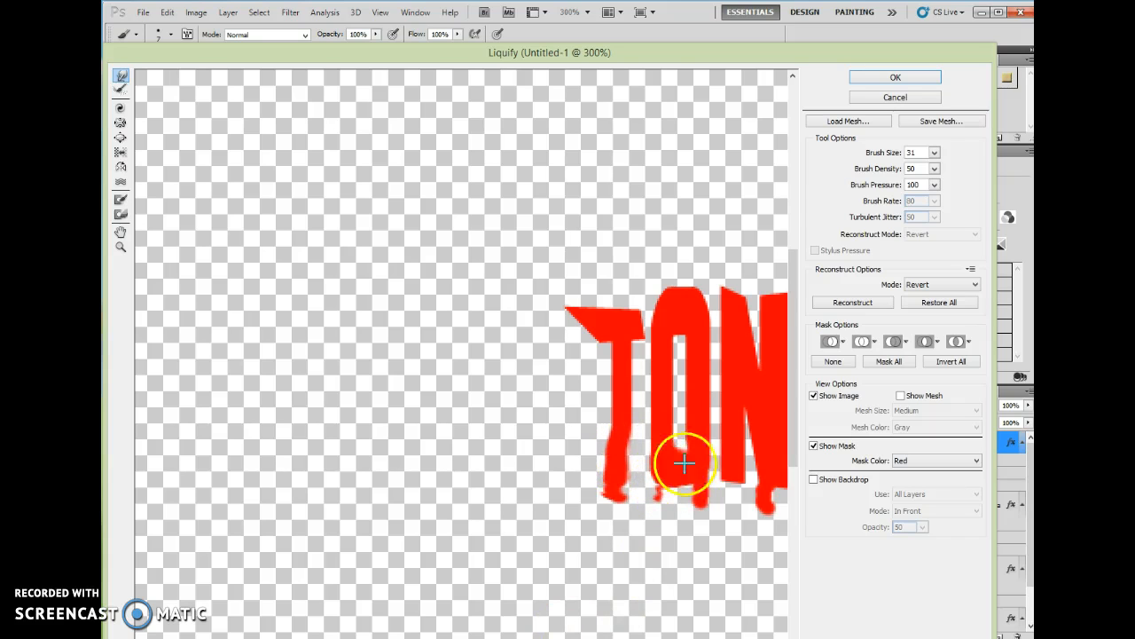
{"action": "mouse_move", "coordinate": [734, 476]}
{"action": "left_mouse_down"}
{"action": "mouse_move", "coordinate": [767, 507]}
{"action": "mouse_move", "coordinate": [760, 538]}
{"action": "left_mouse_up"}
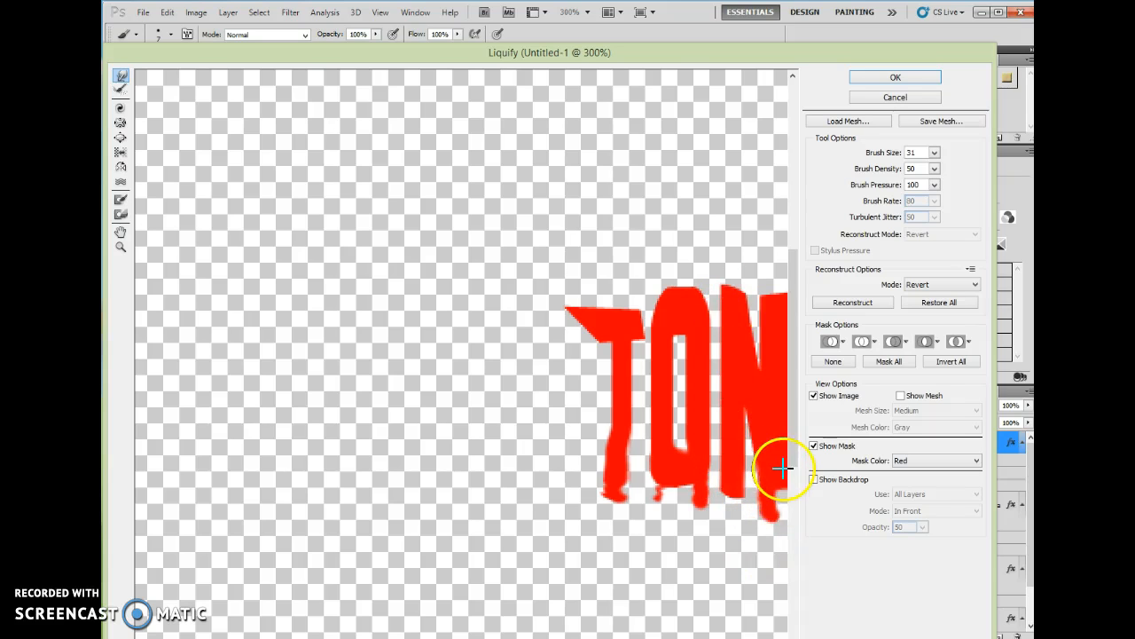
{"action": "left_click_drag", "start_coordinate": [710, 418], "coordinate": [411, 337]}
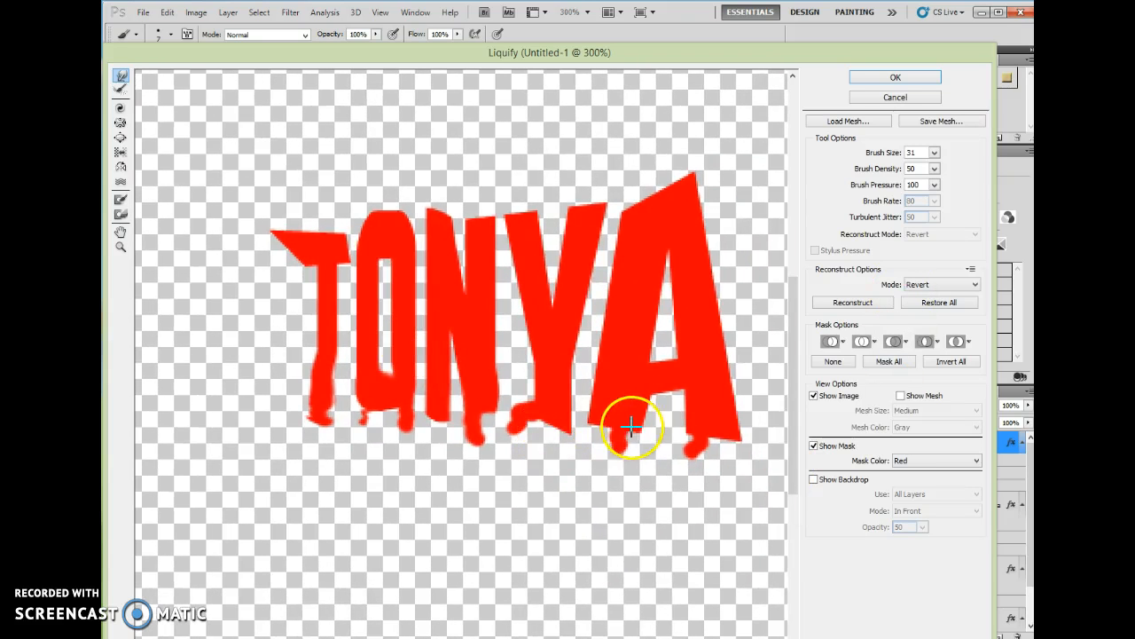
{"action": "left_click_drag", "start_coordinate": [619, 440], "coordinate": [614, 438]}
{"action": "left_click_drag", "start_coordinate": [608, 429], "coordinate": [610, 469]}
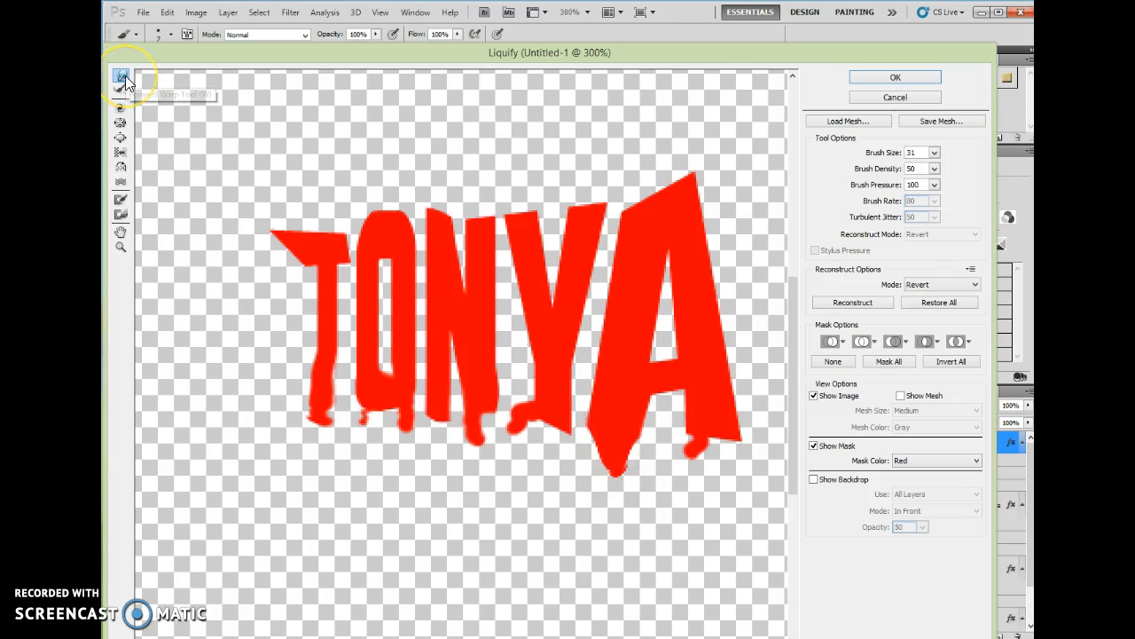
Twirl the A's feet and the Y's foot into hooked swirls
{"action": "left_click", "coordinate": [121, 108]}
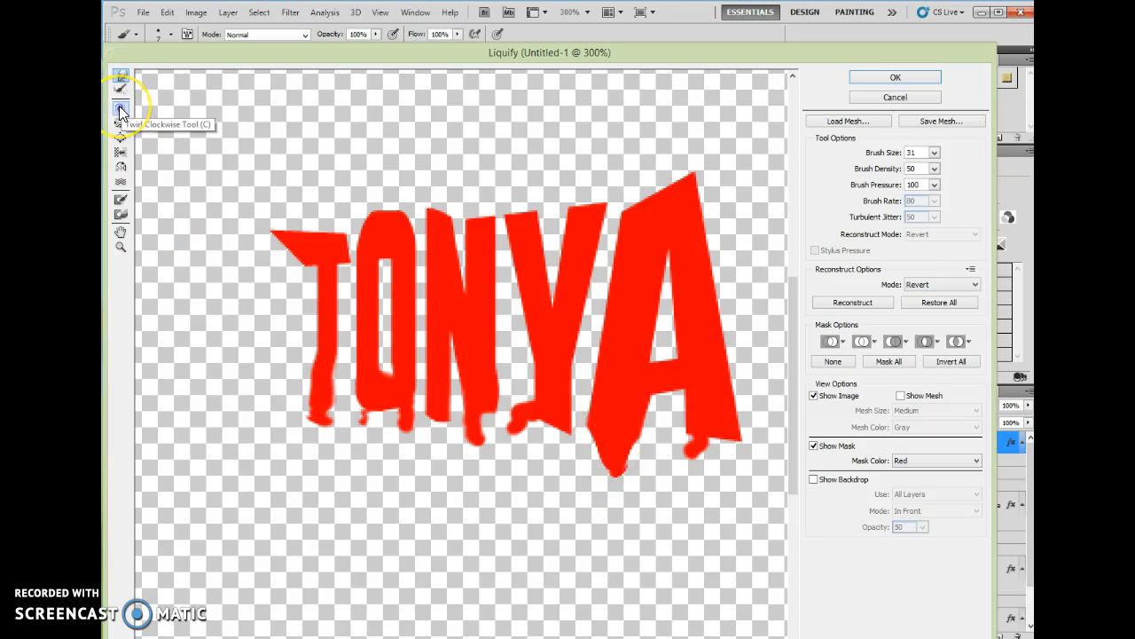
{"action": "left_click", "coordinate": [697, 445]}
{"action": "left_click", "coordinate": [617, 470]}
{"action": "left_click_drag", "start_coordinate": [617, 469], "coordinate": [618, 478]}
{"action": "mouse_move", "coordinate": [513, 424]}
{"action": "left_mouse_down"}
{"action": "mouse_move", "coordinate": [507, 433]}
{"action": "mouse_move", "coordinate": [537, 419]}
{"action": "mouse_move", "coordinate": [514, 429]}
{"action": "left_mouse_up"}
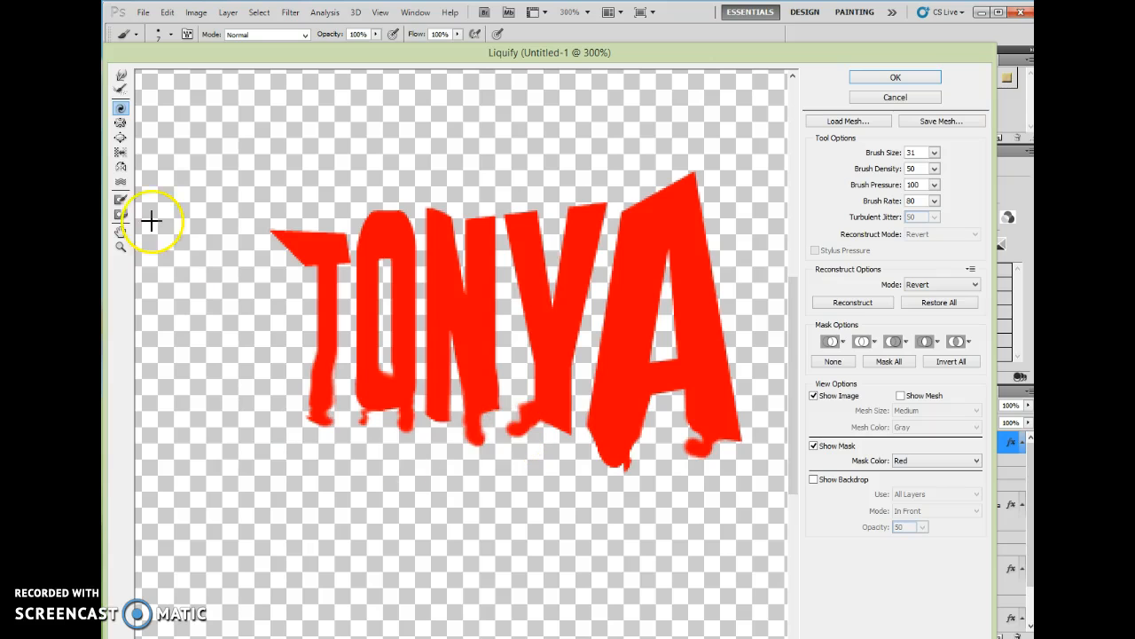
Bloat the drip tips along the T and O bottoms and apply Liquify
{"action": "left_click", "coordinate": [122, 138]}
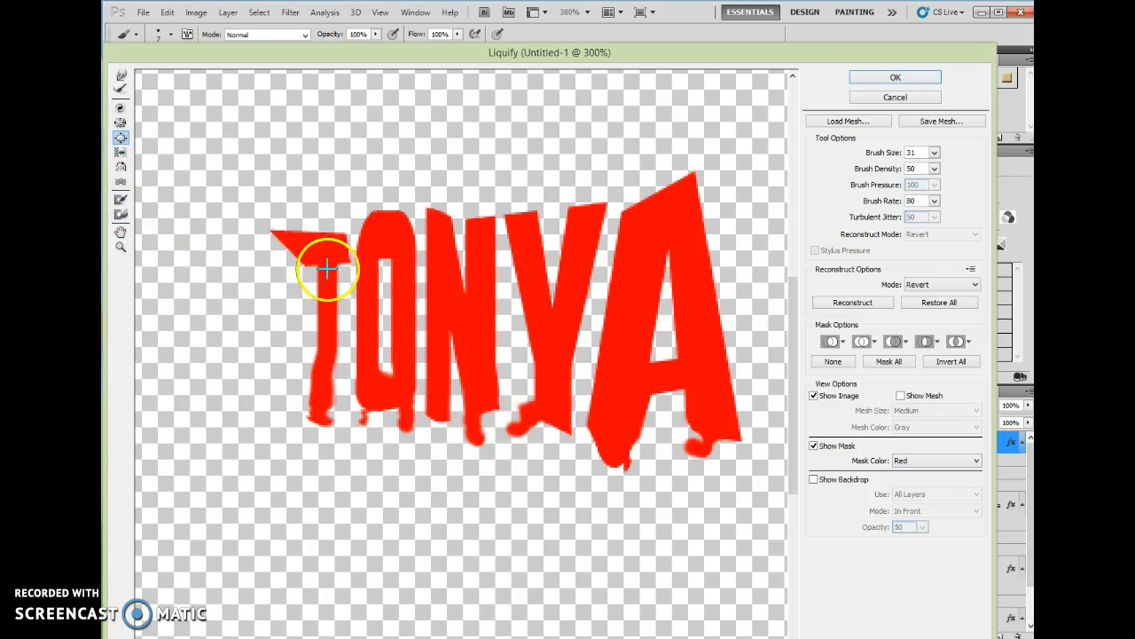
{"action": "left_click", "coordinate": [296, 239]}
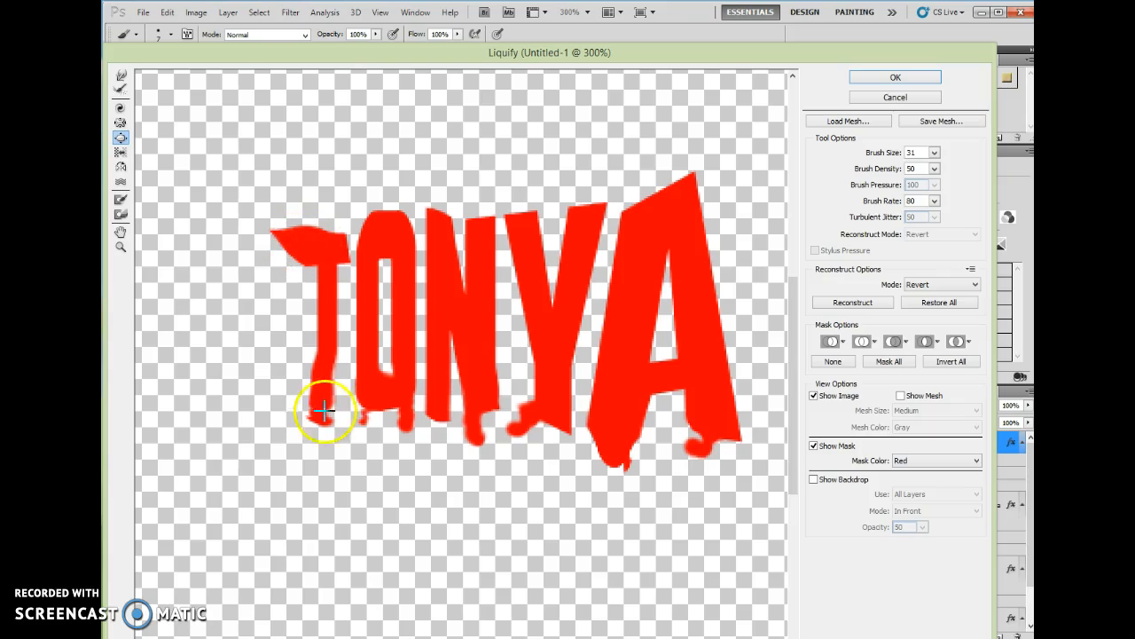
{"action": "mouse_move", "coordinate": [326, 426]}
{"action": "left_mouse_down"}
{"action": "mouse_move", "coordinate": [473, 442]}
{"action": "mouse_move", "coordinate": [512, 426]}
{"action": "mouse_move", "coordinate": [625, 467]}
{"action": "left_mouse_up"}
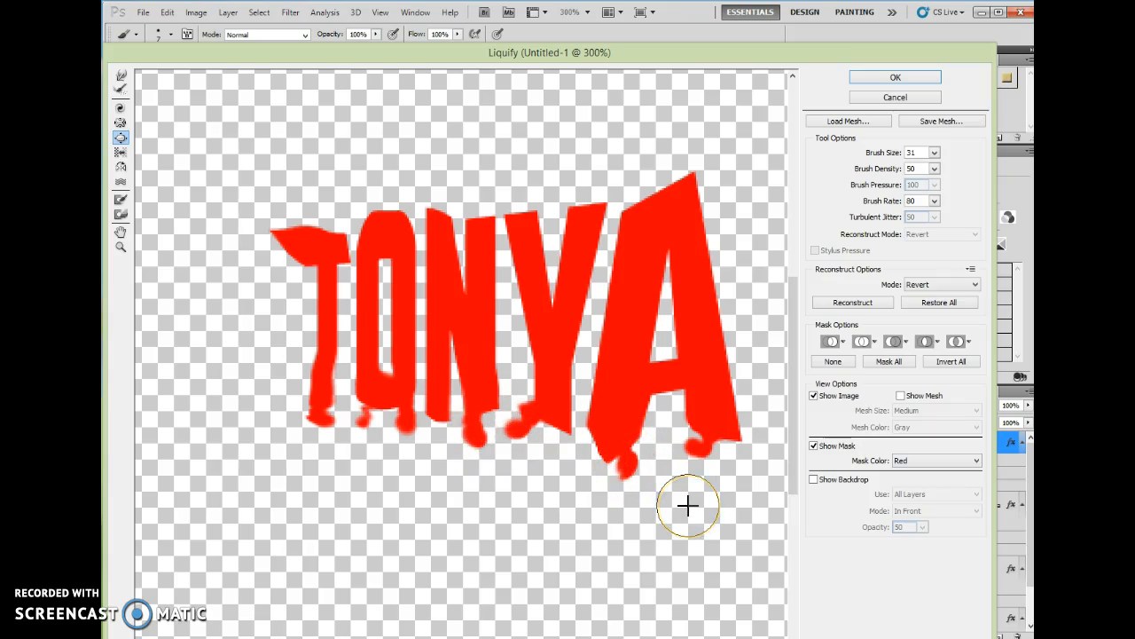
{"action": "left_click", "coordinate": [922, 79]}
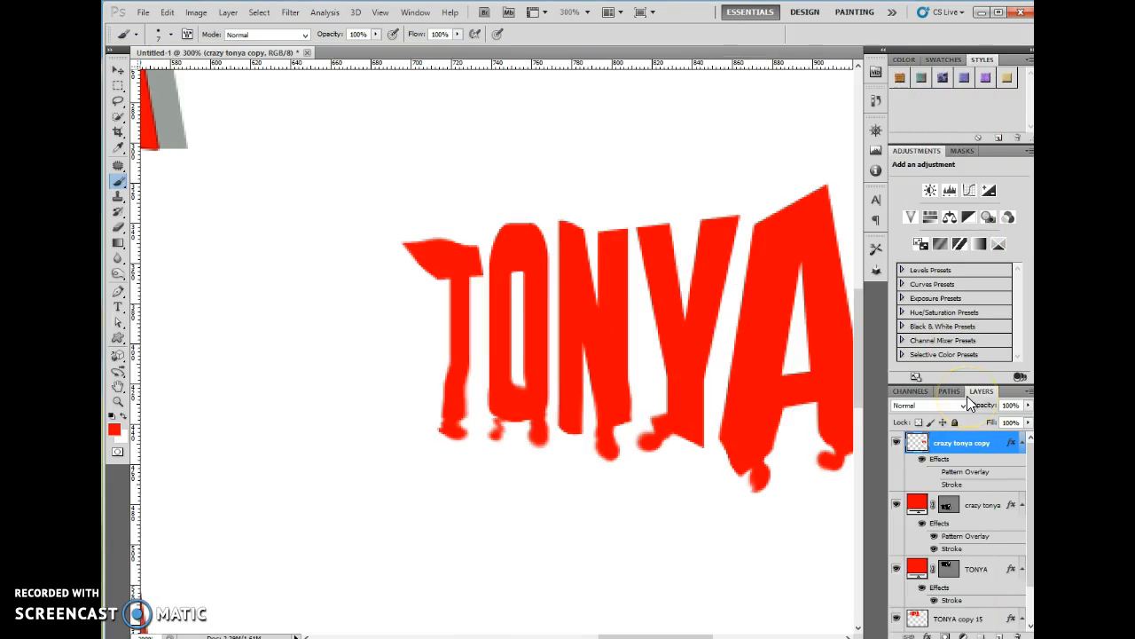
Fit all three TONYA texts on screen and select the Eraser tool
{"action": "key", "text": "ctrl+1"}
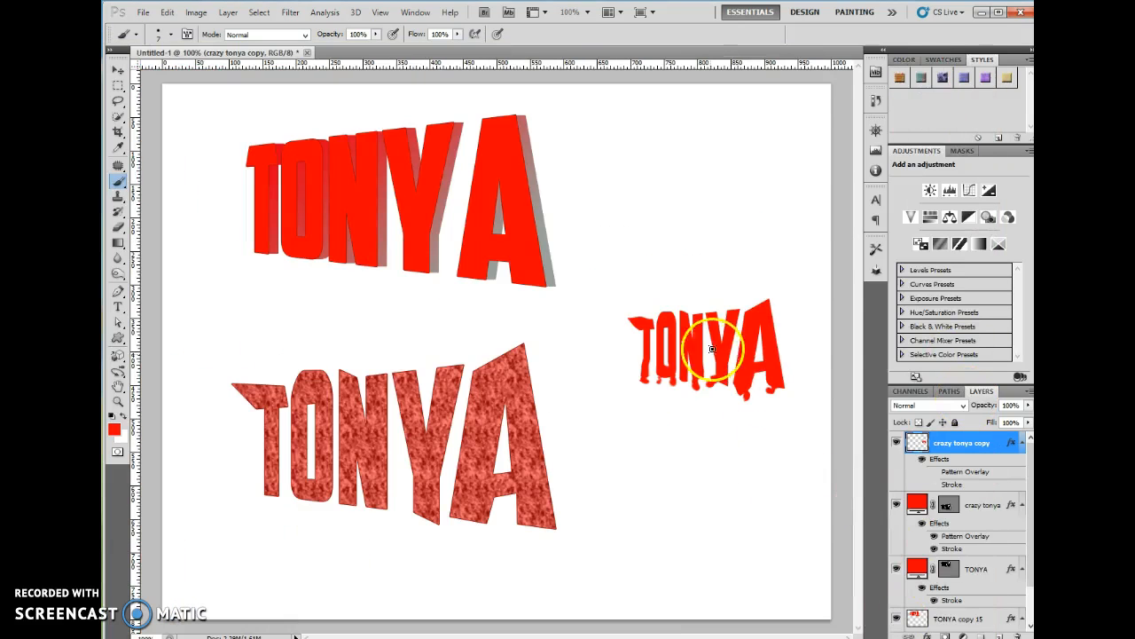
{"action": "left_click", "coordinate": [123, 235]}
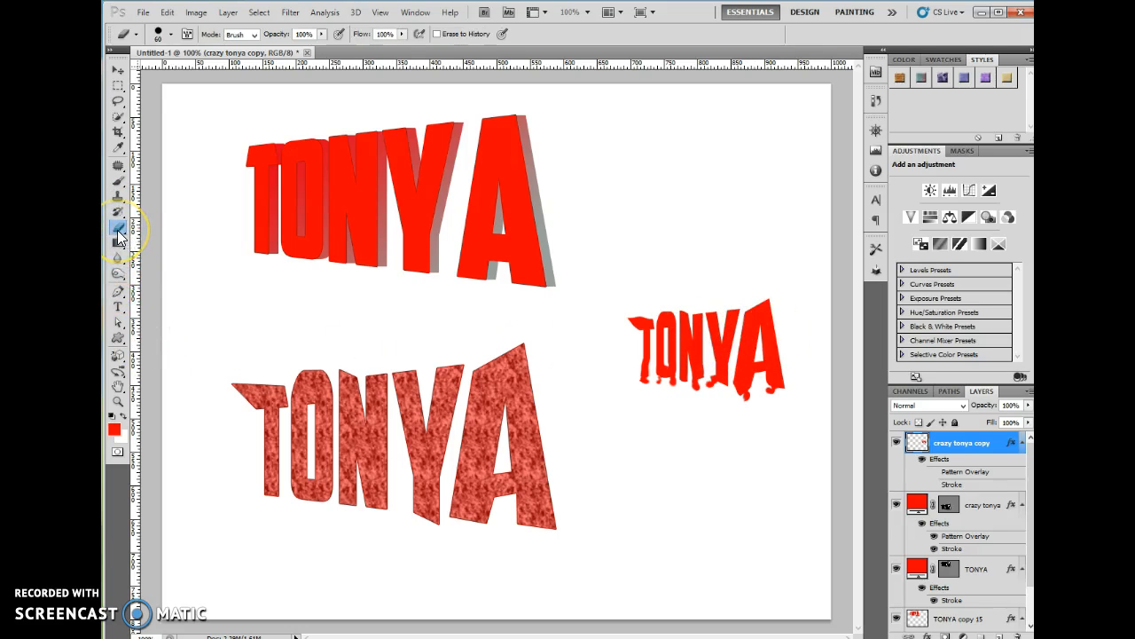
{"action": "left_click", "coordinate": [117, 230]}
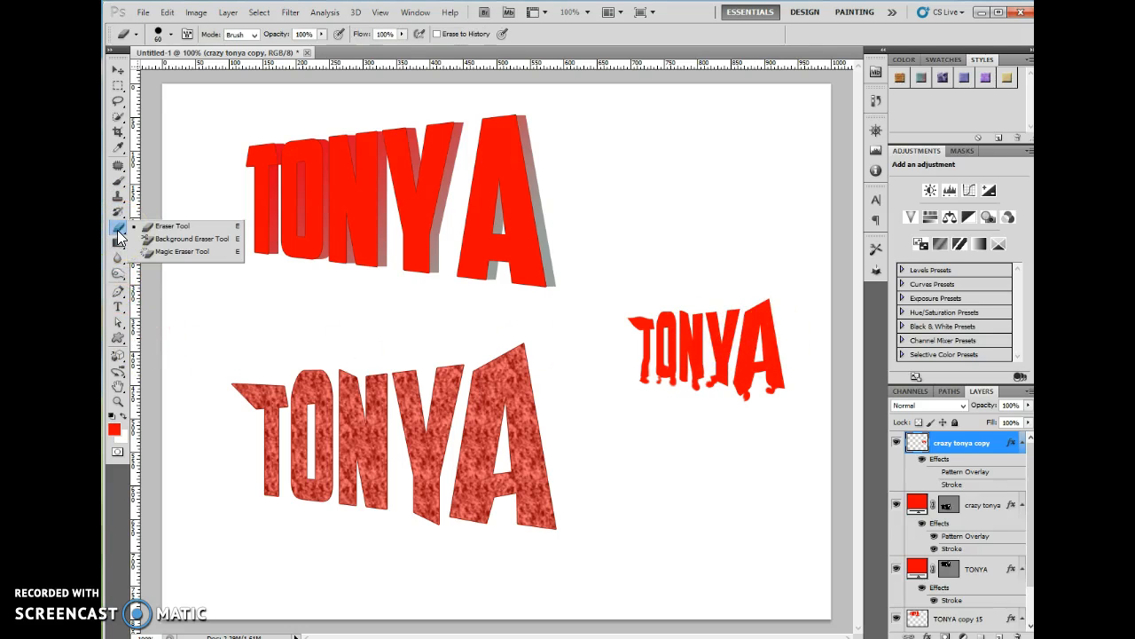
Replace the brush presets with Natural Brushes 2, pick a textured tip, and zoom in on the dripping TONYA
{"action": "left_click", "coordinate": [171, 35]}
{"action": "left_click", "coordinate": [271, 59]}
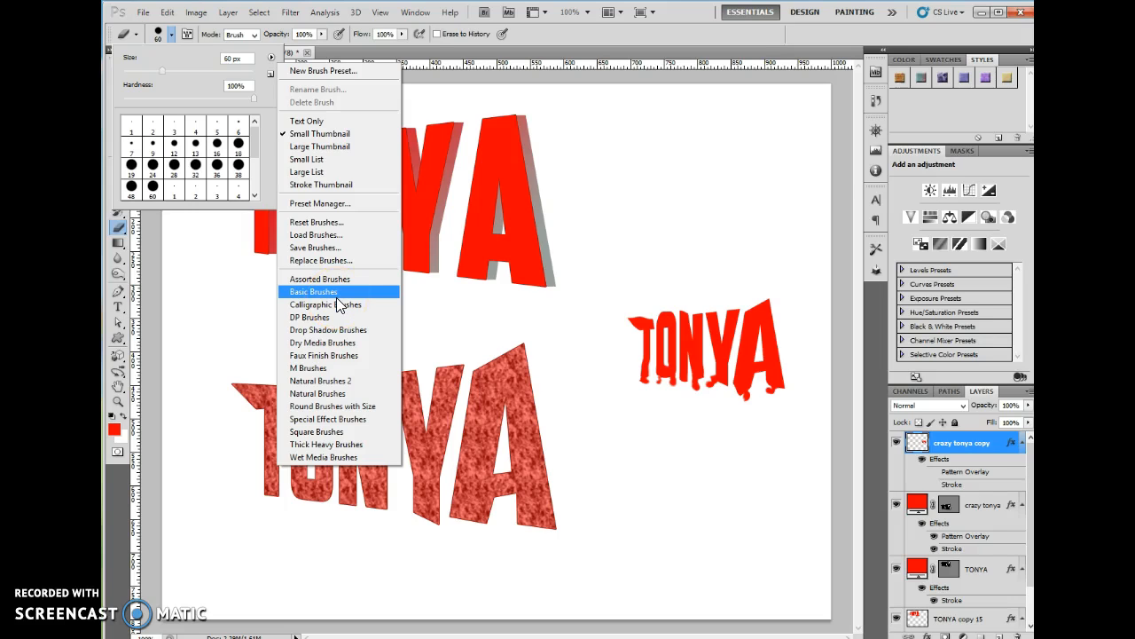
{"action": "left_click", "coordinate": [342, 380]}
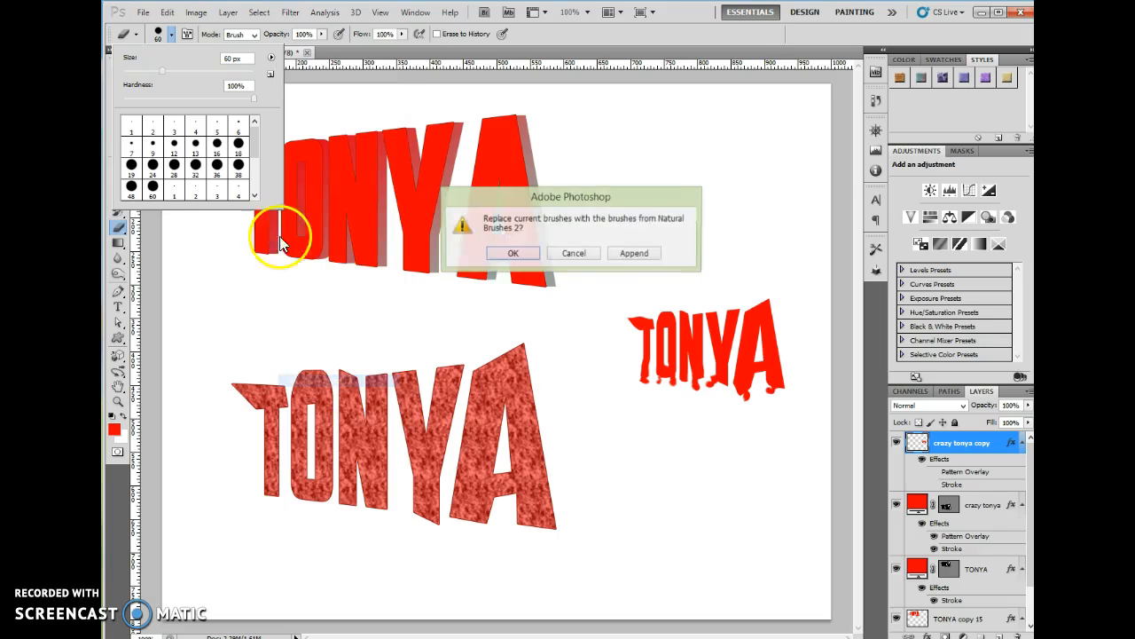
{"action": "left_click", "coordinate": [506, 255]}
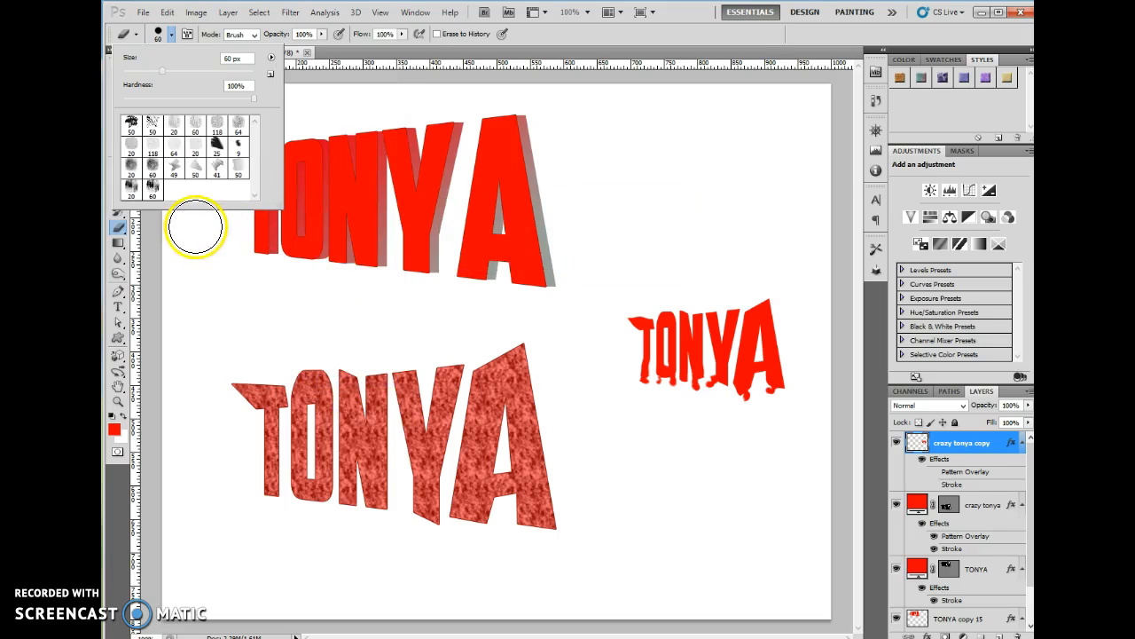
{"action": "double_click", "coordinate": [153, 127]}
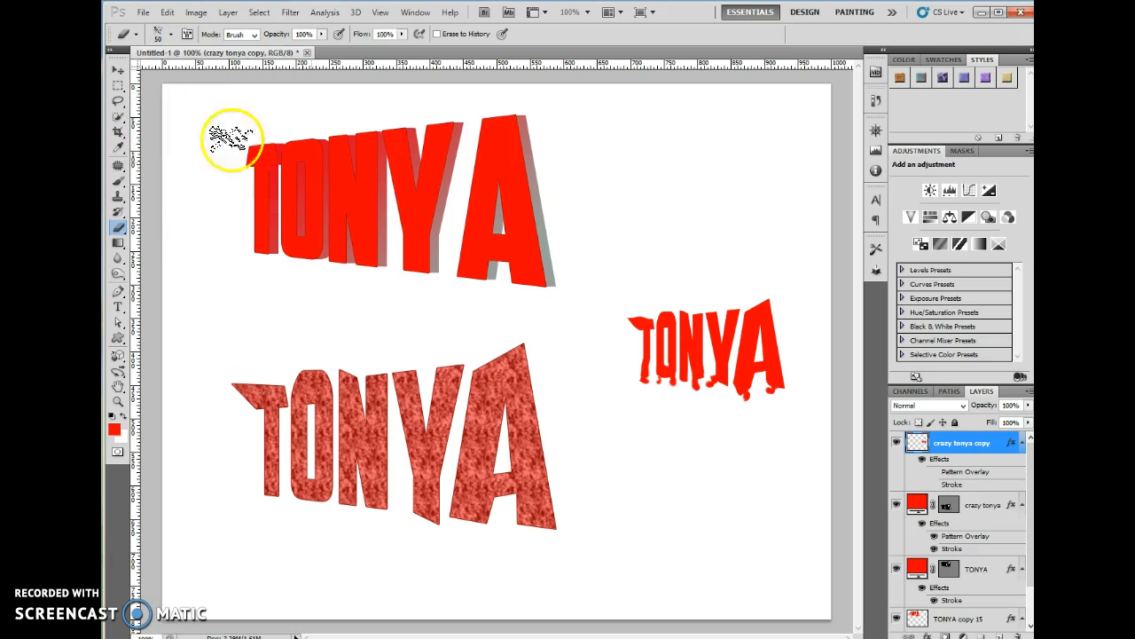
{"action": "left_click", "coordinate": [118, 401]}
{"action": "left_click", "coordinate": [810, 351]}
Erase rough, ragged edges along the letter tops and the A's right side
{"action": "left_click", "coordinate": [722, 362]}
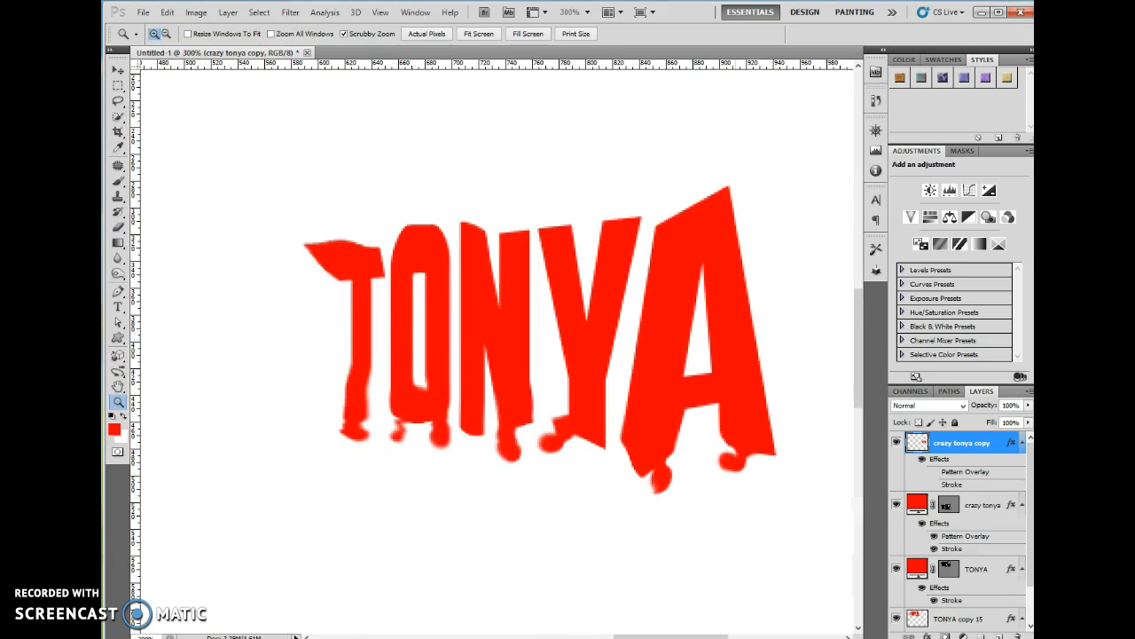
{"action": "left_click", "coordinate": [118, 228]}
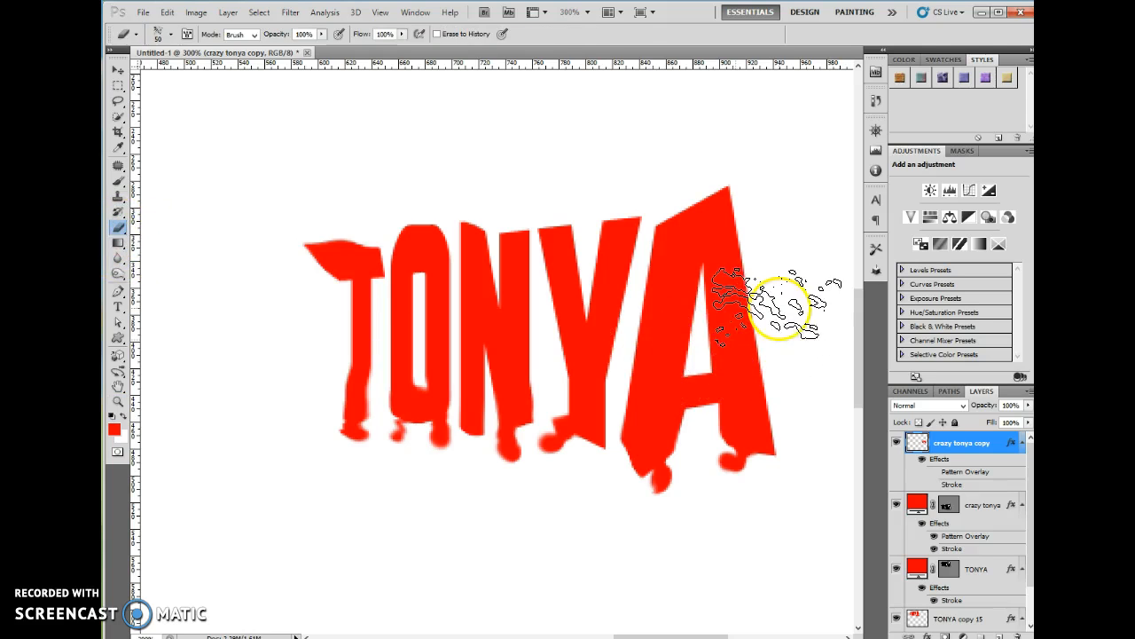
{"action": "mouse_move", "coordinate": [715, 190]}
{"action": "left_mouse_down"}
{"action": "mouse_move", "coordinate": [722, 202]}
{"action": "mouse_move", "coordinate": [768, 176]}
{"action": "mouse_move", "coordinate": [603, 183]}
{"action": "mouse_move", "coordinate": [603, 198]}
{"action": "mouse_move", "coordinate": [621, 195]}
{"action": "mouse_move", "coordinate": [317, 228]}
{"action": "mouse_move", "coordinate": [290, 275]}
{"action": "mouse_move", "coordinate": [292, 241]}
{"action": "mouse_move", "coordinate": [287, 342]}
{"action": "left_mouse_up"}
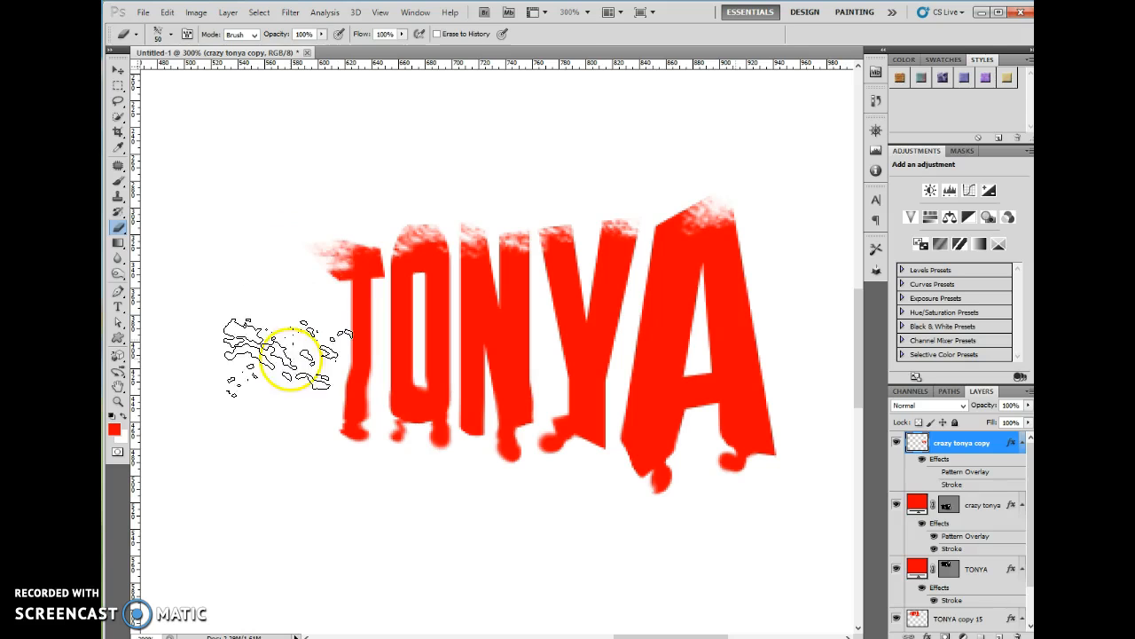
{"action": "mouse_move", "coordinate": [818, 406]}
{"action": "left_mouse_down"}
{"action": "mouse_move", "coordinate": [815, 465]}
{"action": "mouse_move", "coordinate": [776, 235]}
{"action": "mouse_move", "coordinate": [801, 329]}
{"action": "left_mouse_up"}
Turn the layer's Pattern Overlay and Stroke effects back on
{"action": "left_click", "coordinate": [933, 472]}
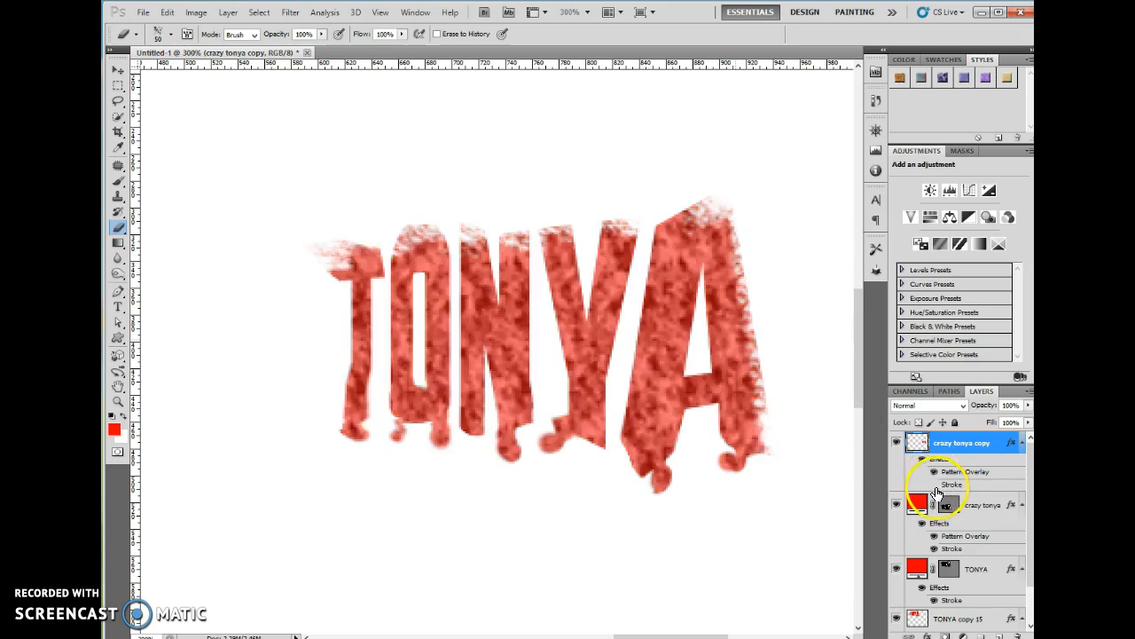
{"action": "left_click", "coordinate": [934, 484]}
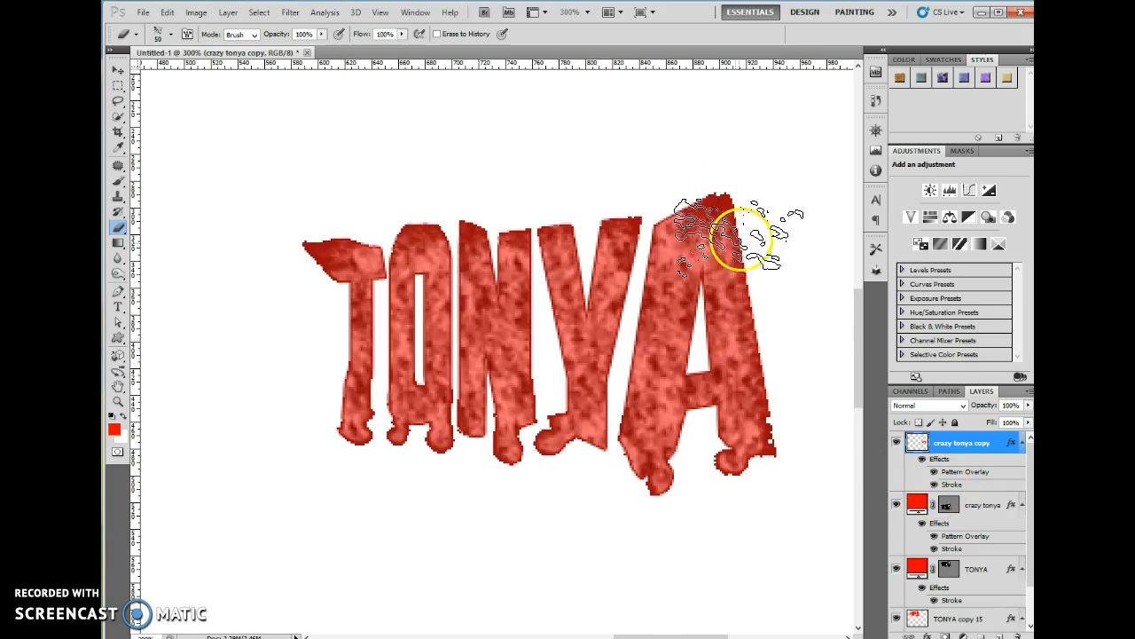
{"action": "scroll", "coordinate": [792, 332], "scroll_direction": "down", "scroll_amount": 5}
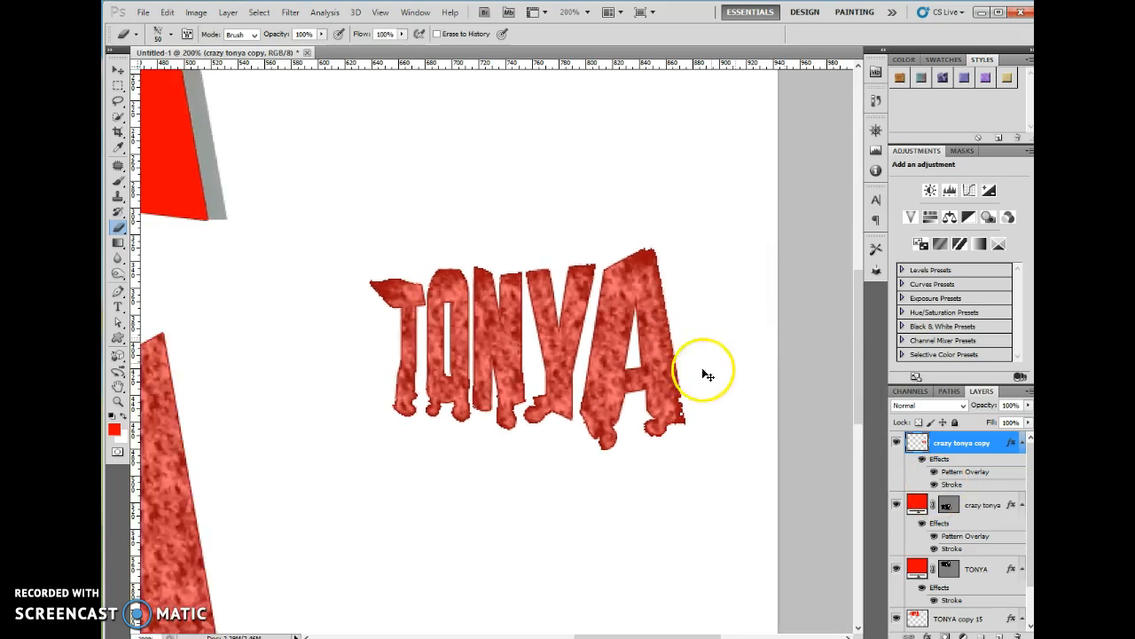